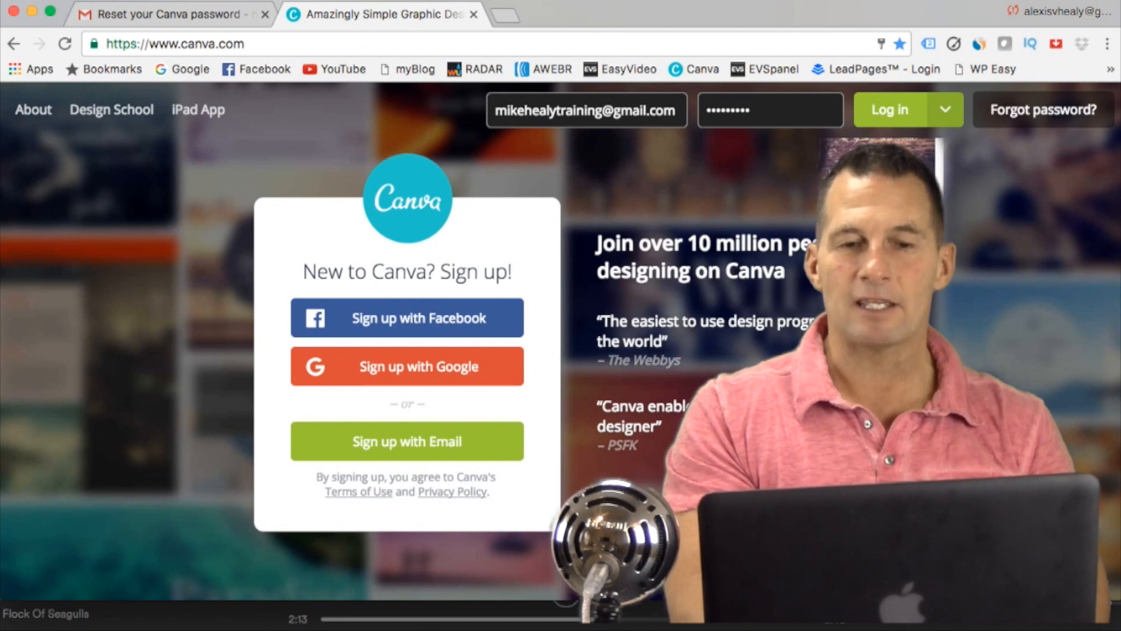
Step: Log in to the Canva account with the credentials already filled in
left_click(904, 111)
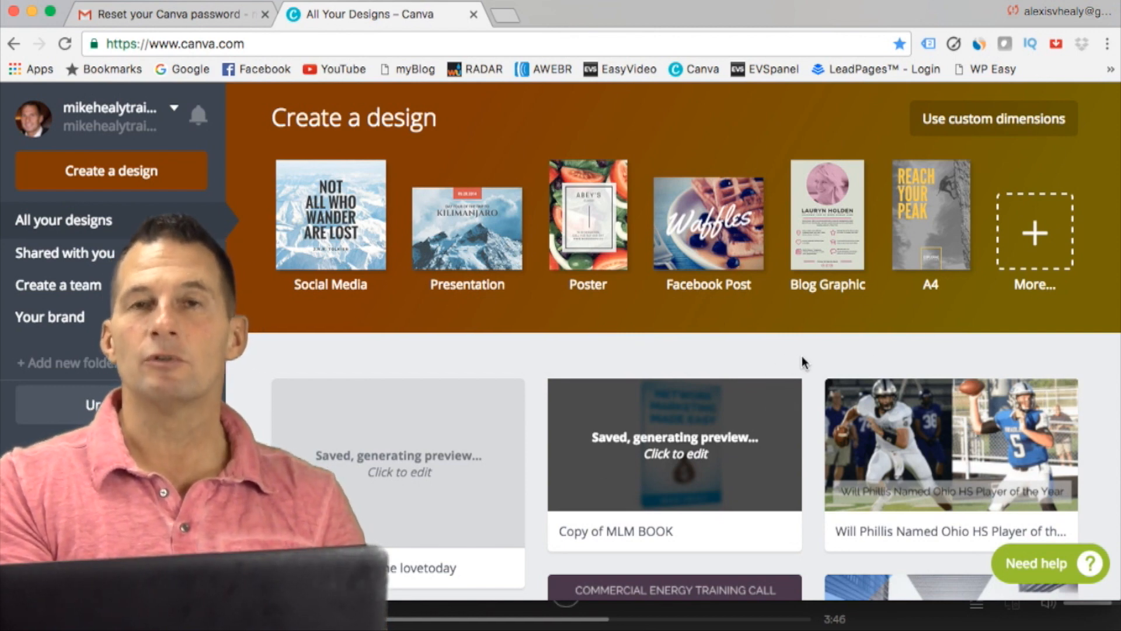
Step: Look through the existing designs saved in the account for examples of what can be created
scroll(802, 361, "down", 12)
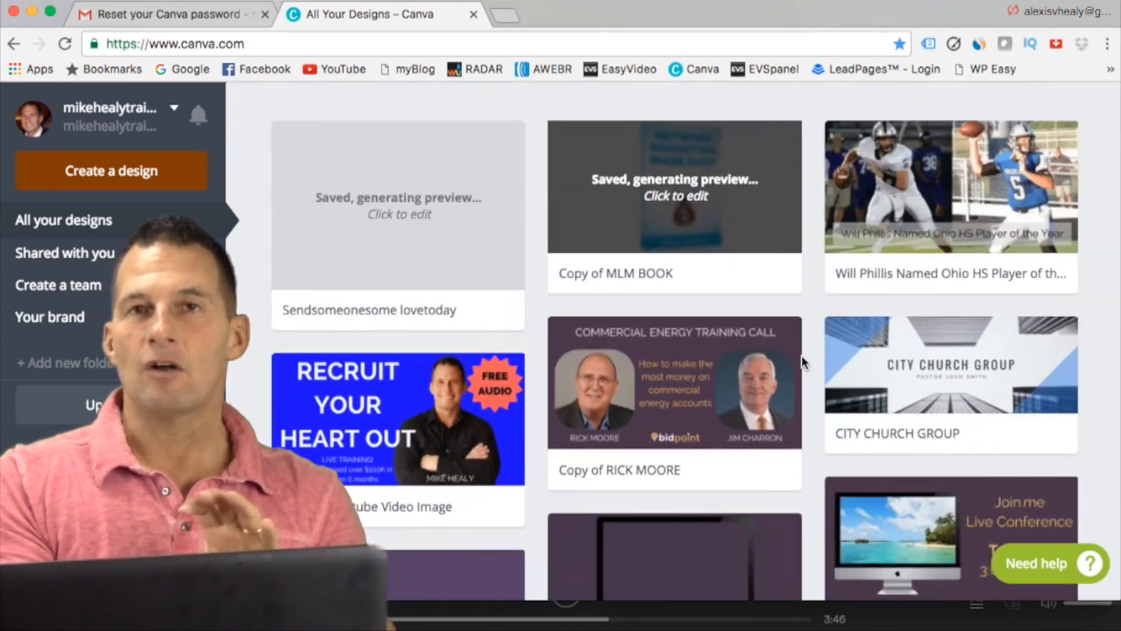
scroll(801, 355, "down", 12)
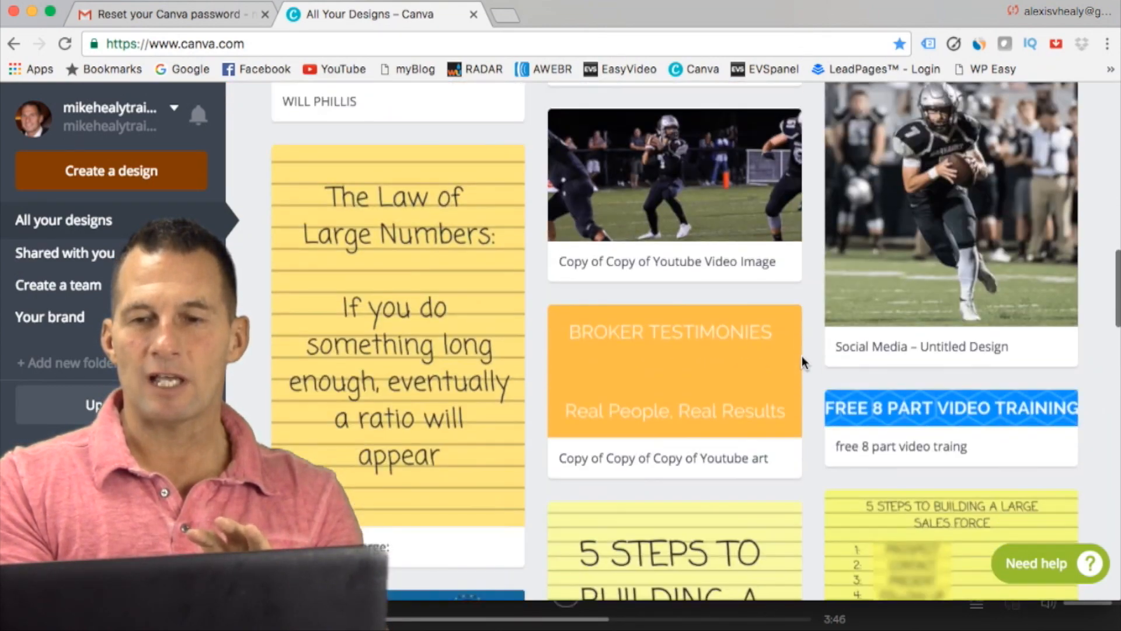
scroll(801, 356, "down", 12)
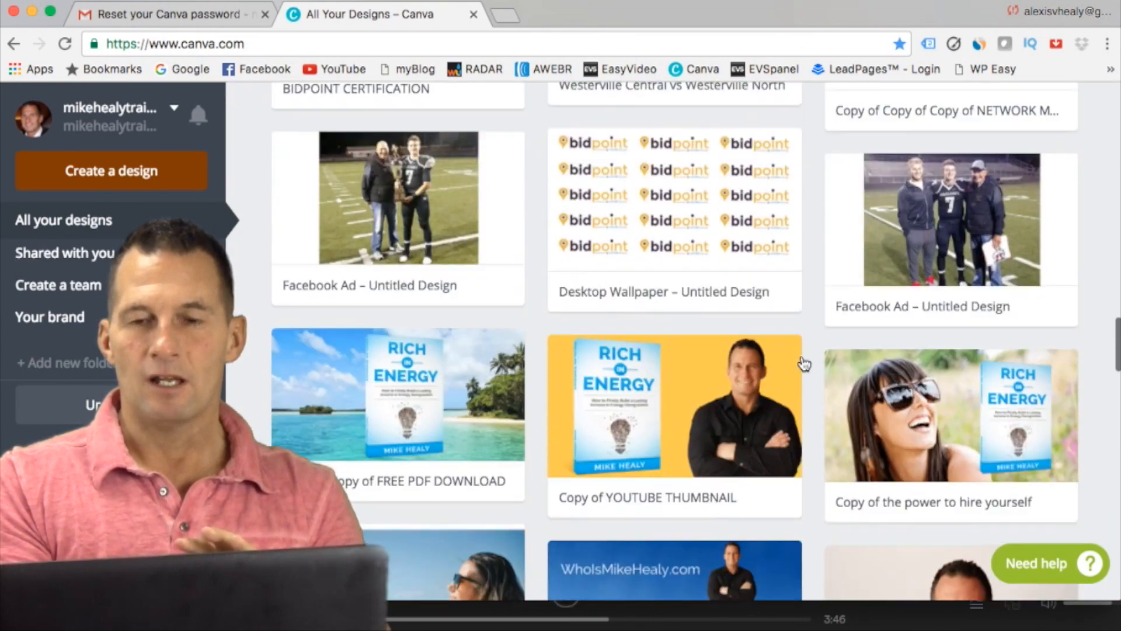
scroll(804, 363, "down", 11)
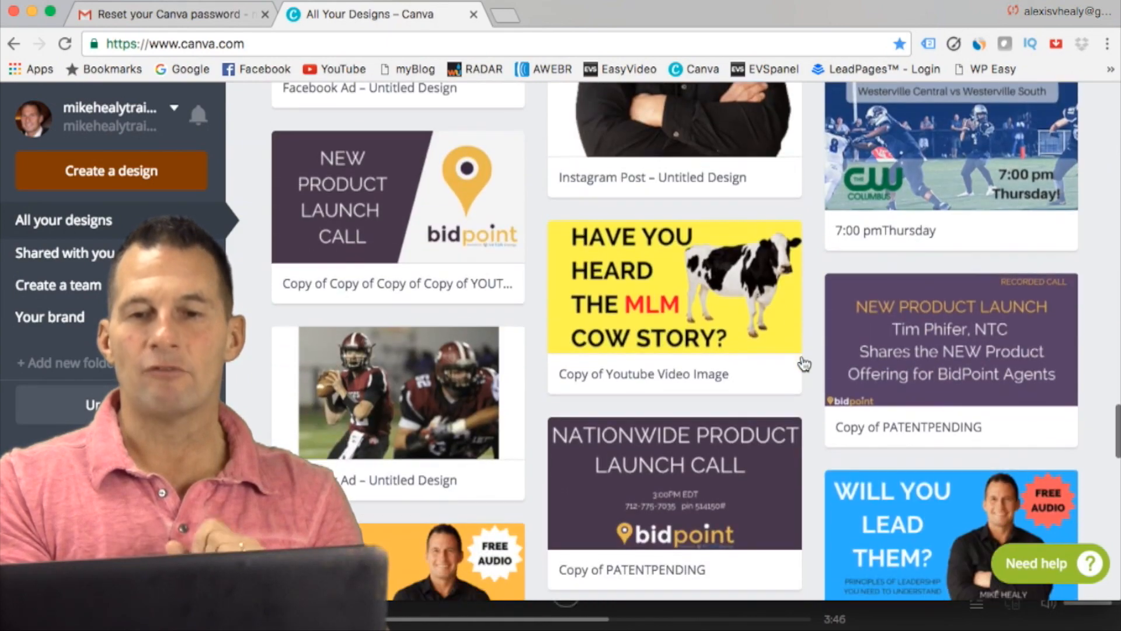
scroll(803, 363, "down", 3)
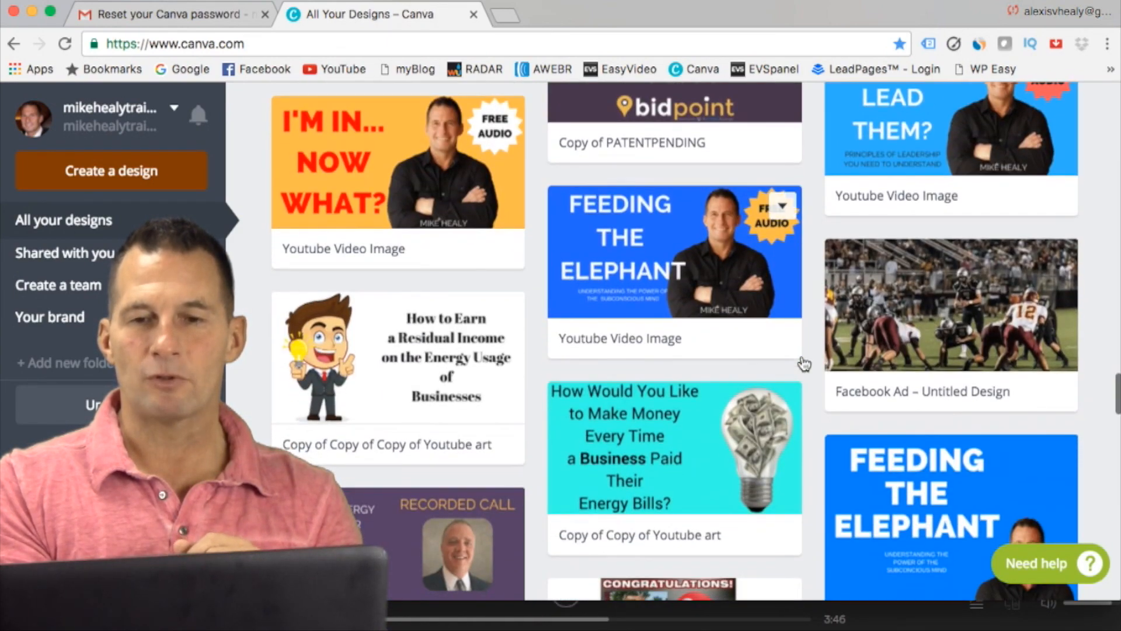
scroll(804, 363, "down", 4)
scroll(804, 363, "down", 5)
scroll(804, 363, "up", 20)
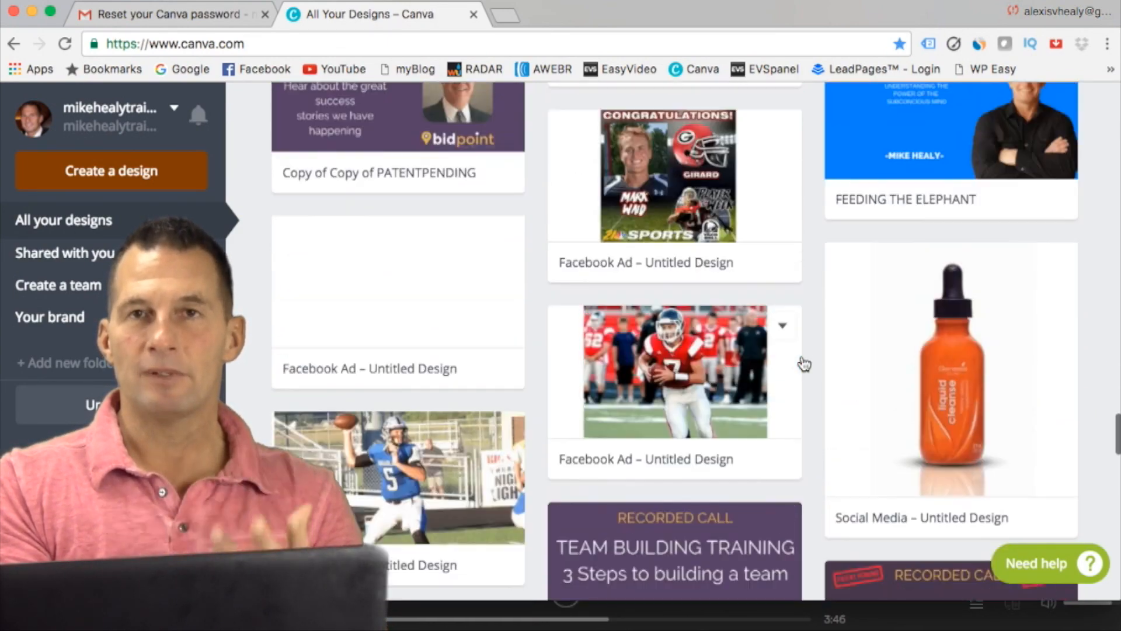
scroll(804, 363, "up", 10)
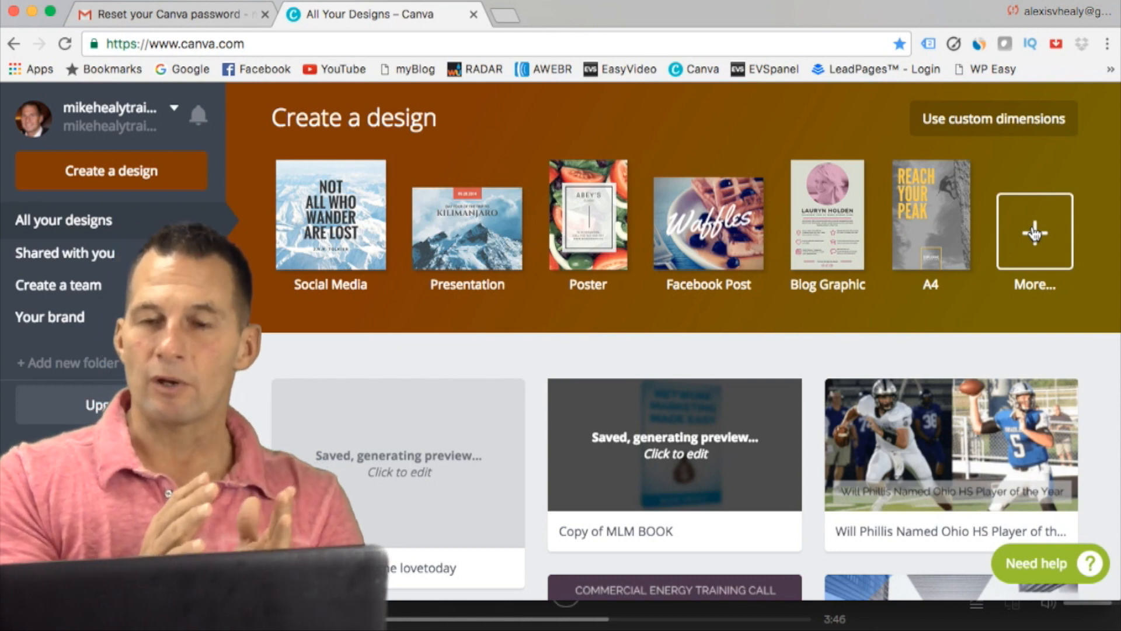
scroll(978, 304, "down", 5)
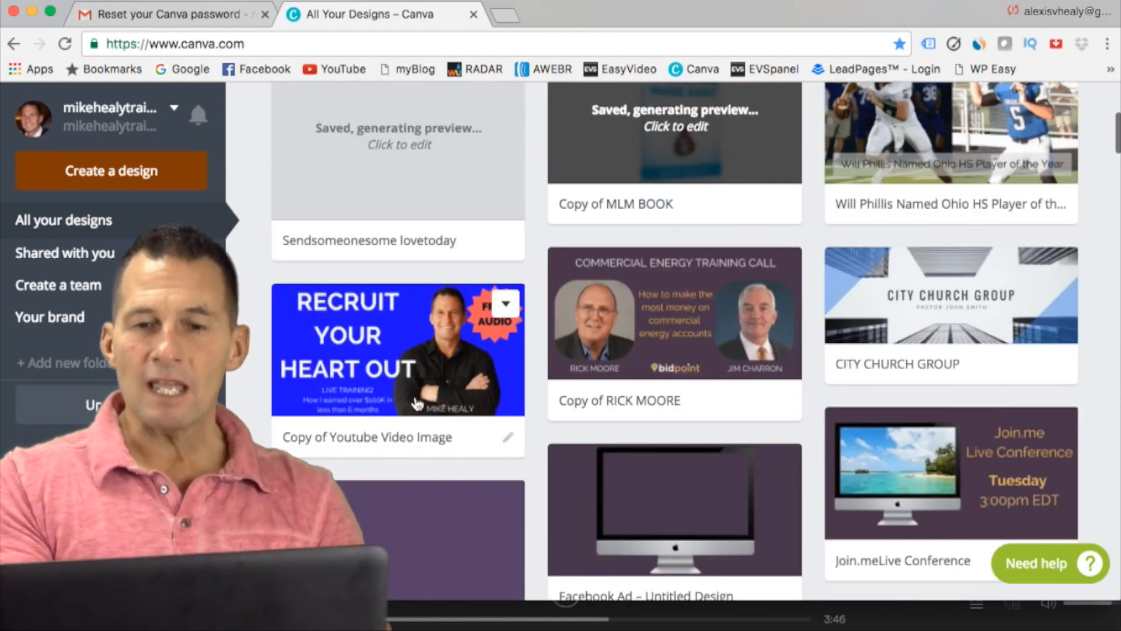
left_click(506, 303)
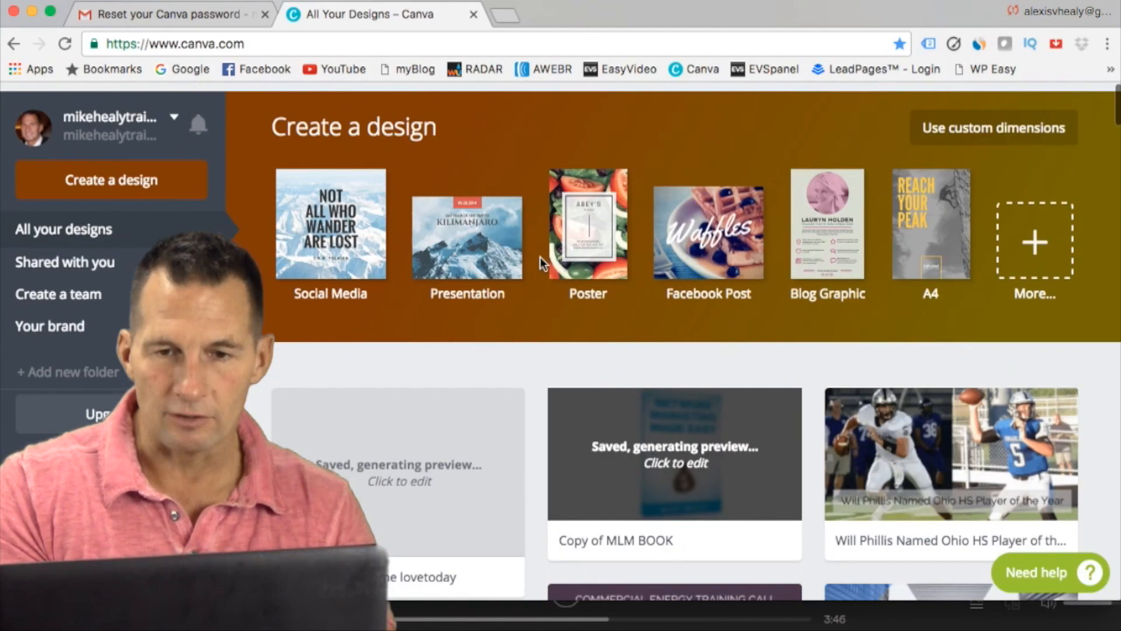
Step: Show all available design types and create a new Facebook Cover design from the Social Media & Email Headers section
left_click(1034, 235)
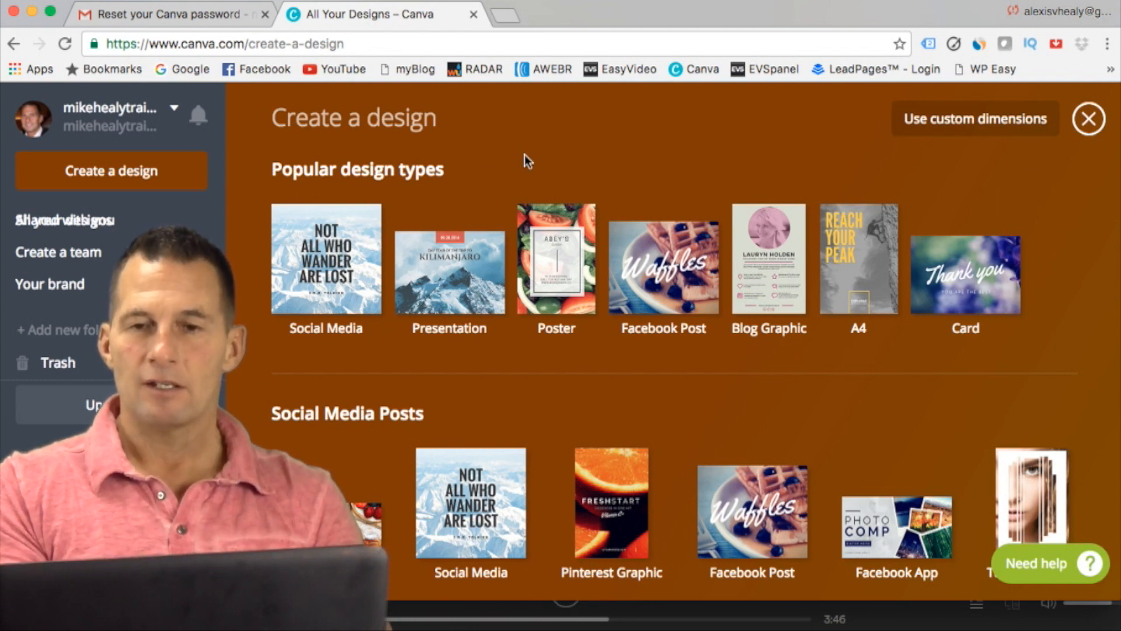
scroll(956, 205, "down", 5)
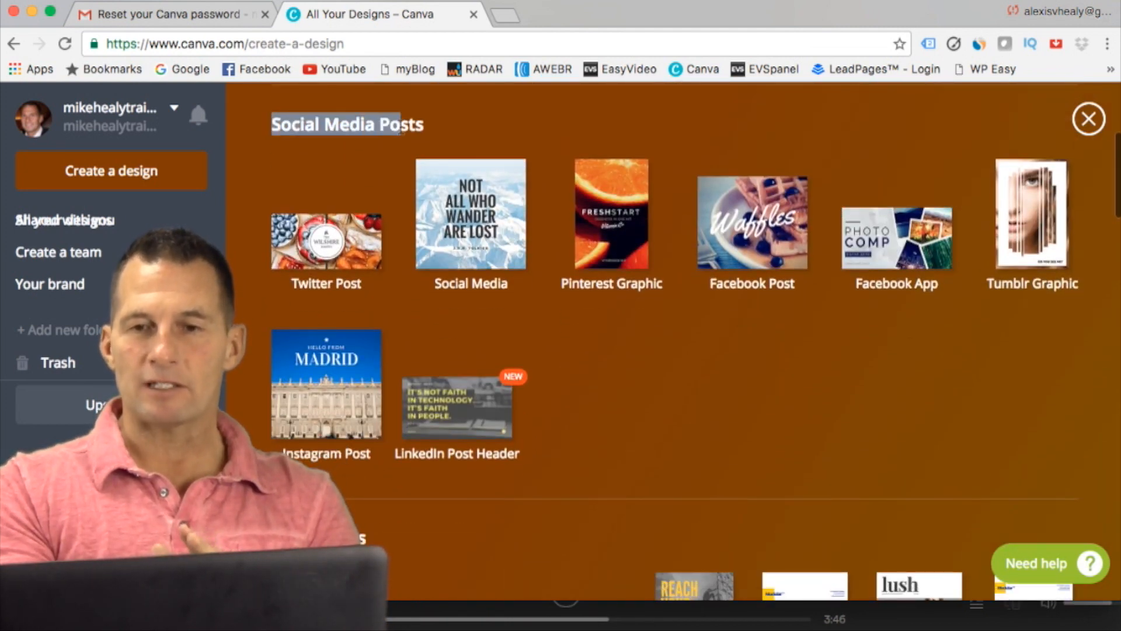
scroll(426, 124, "down", 6)
scroll(492, 164, "down", 10)
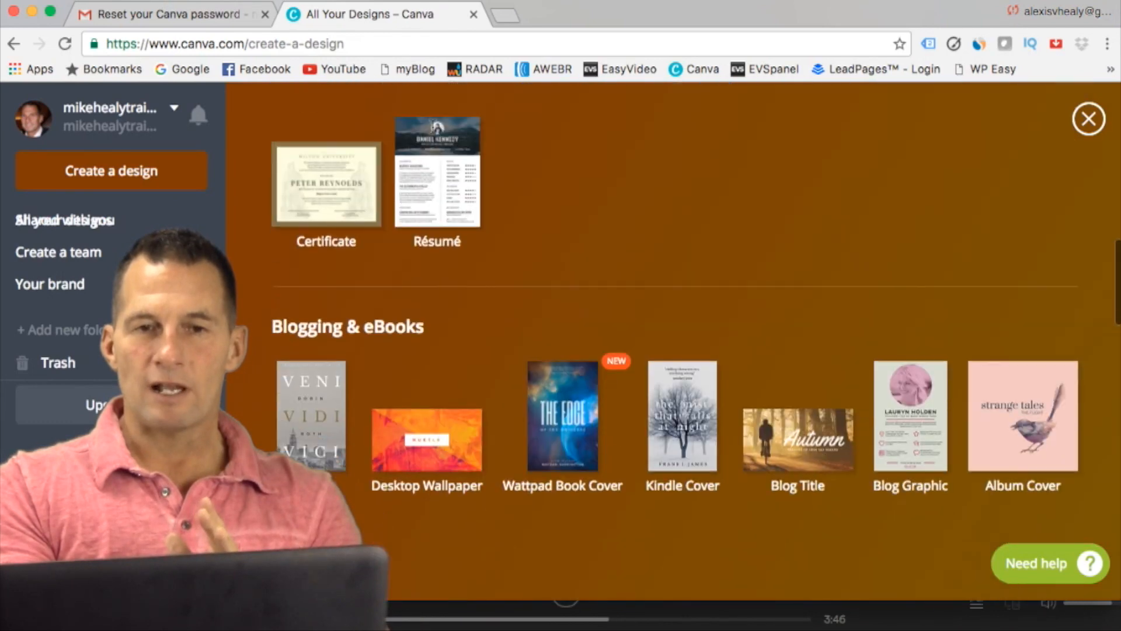
scroll(492, 159, "down", 13)
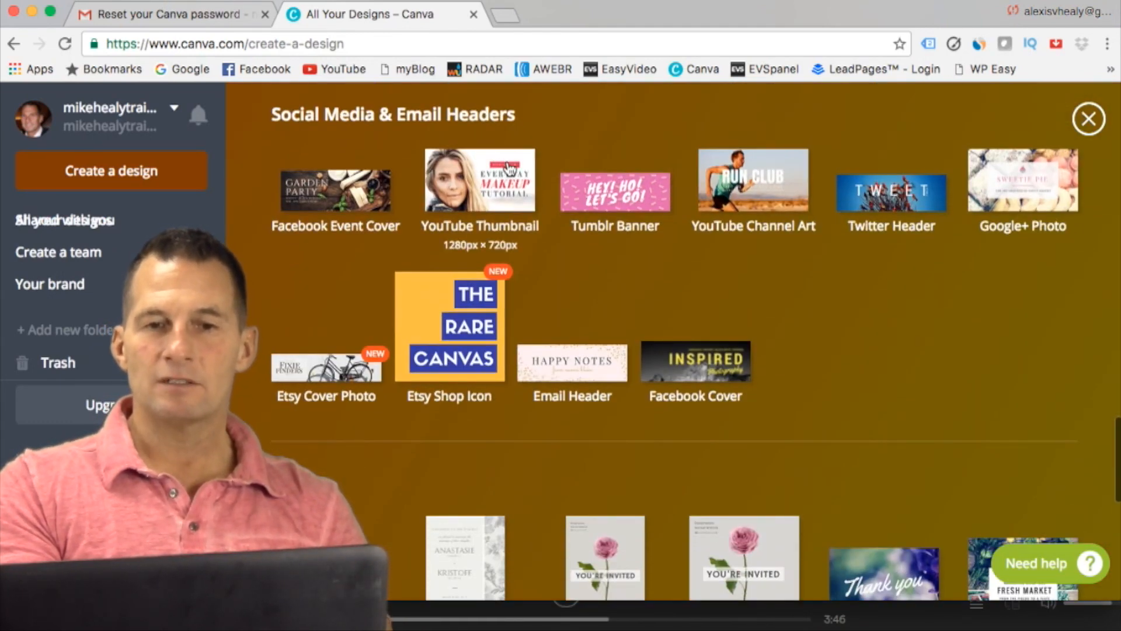
scroll(833, 317, "up", 1)
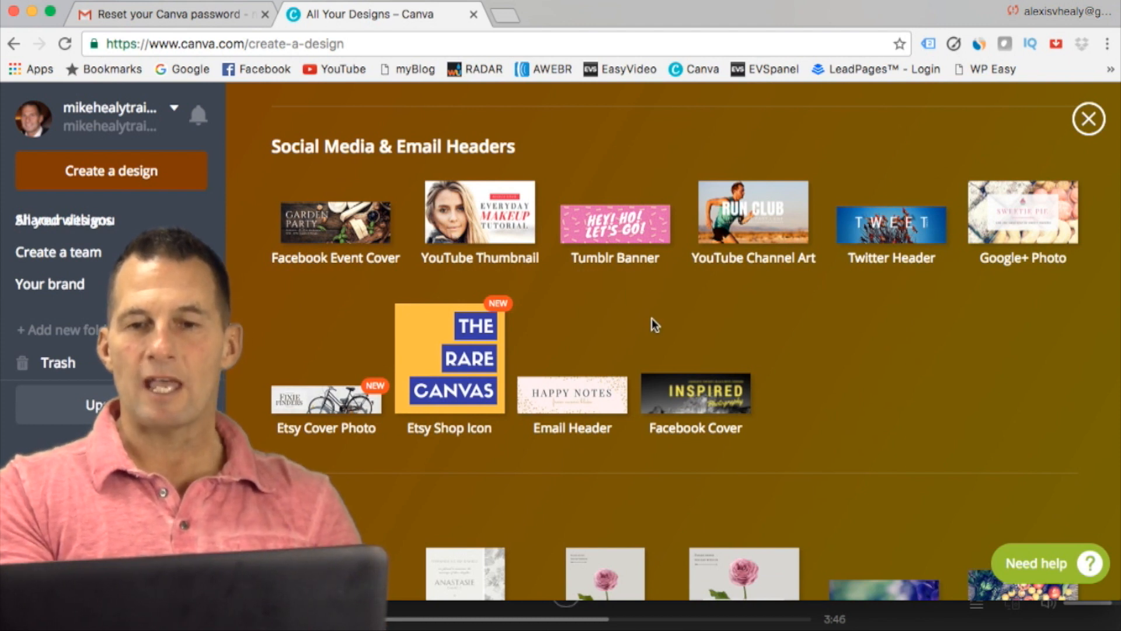
left_click(706, 409)
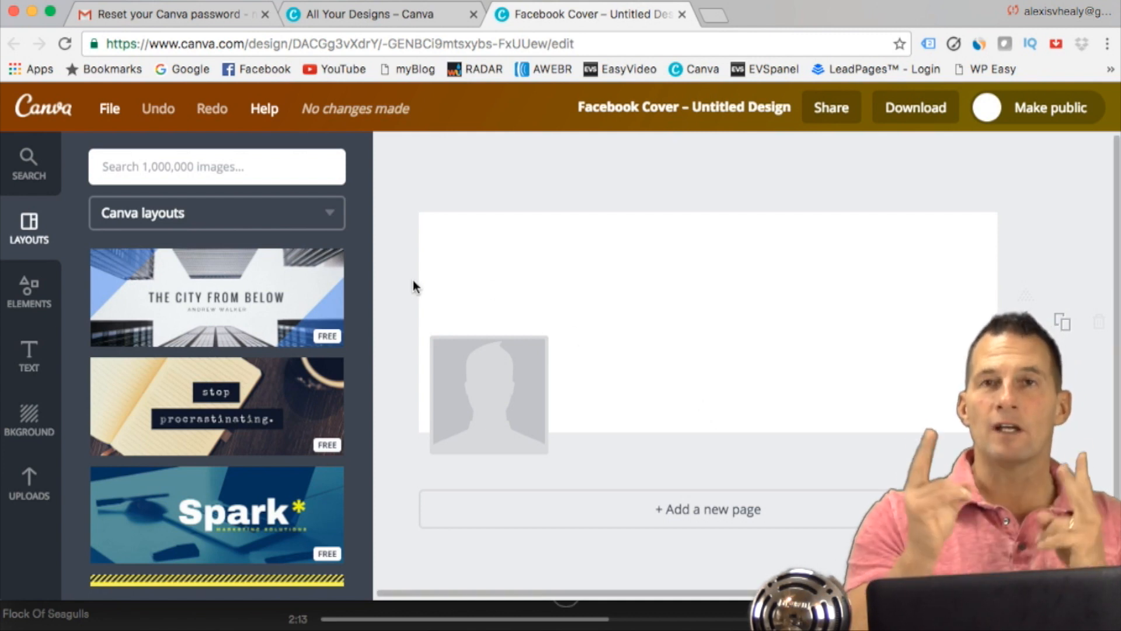
Step: Browse the Canva layouts and apply the pink floral "Bride" layout to the blank Facebook cover
scroll(299, 300, "down", 3)
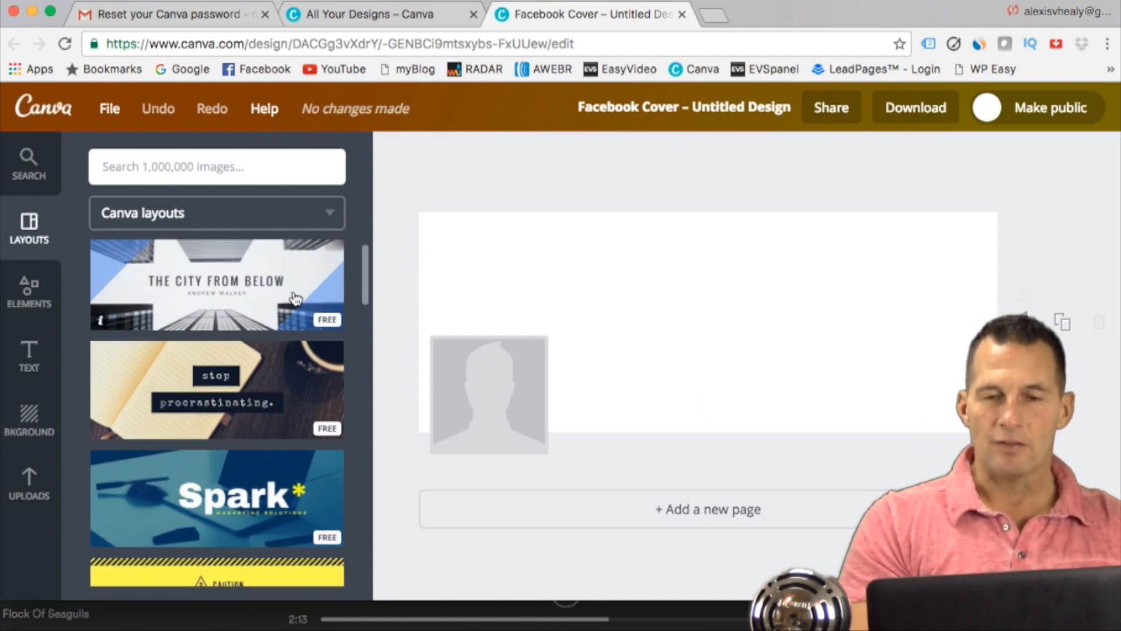
scroll(295, 299, "down", 4)
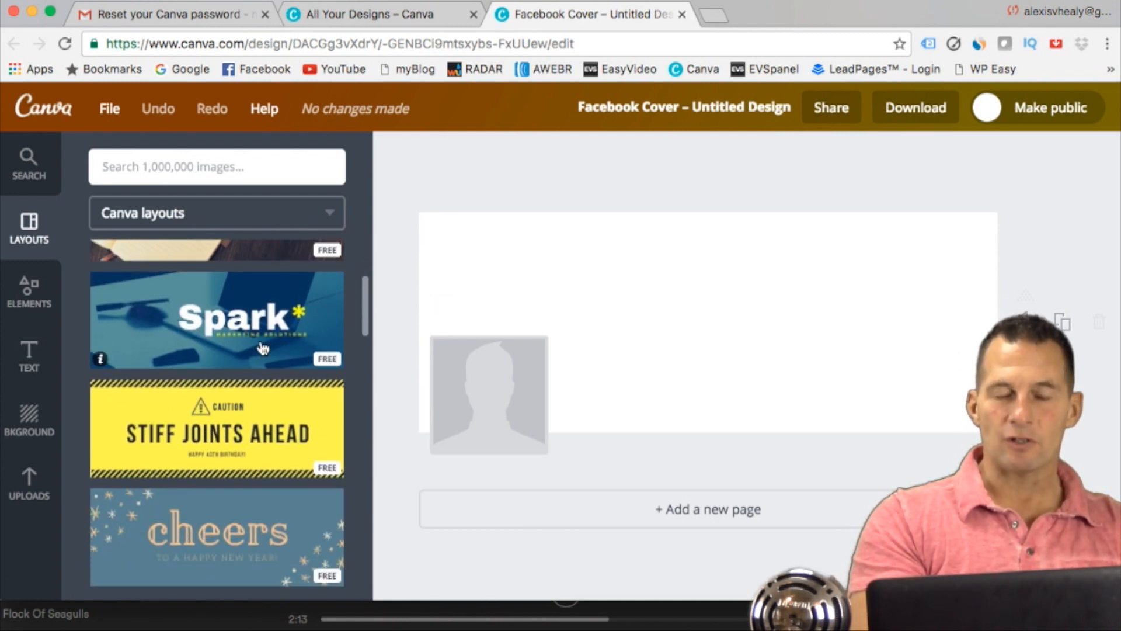
scroll(263, 348, "down", 10)
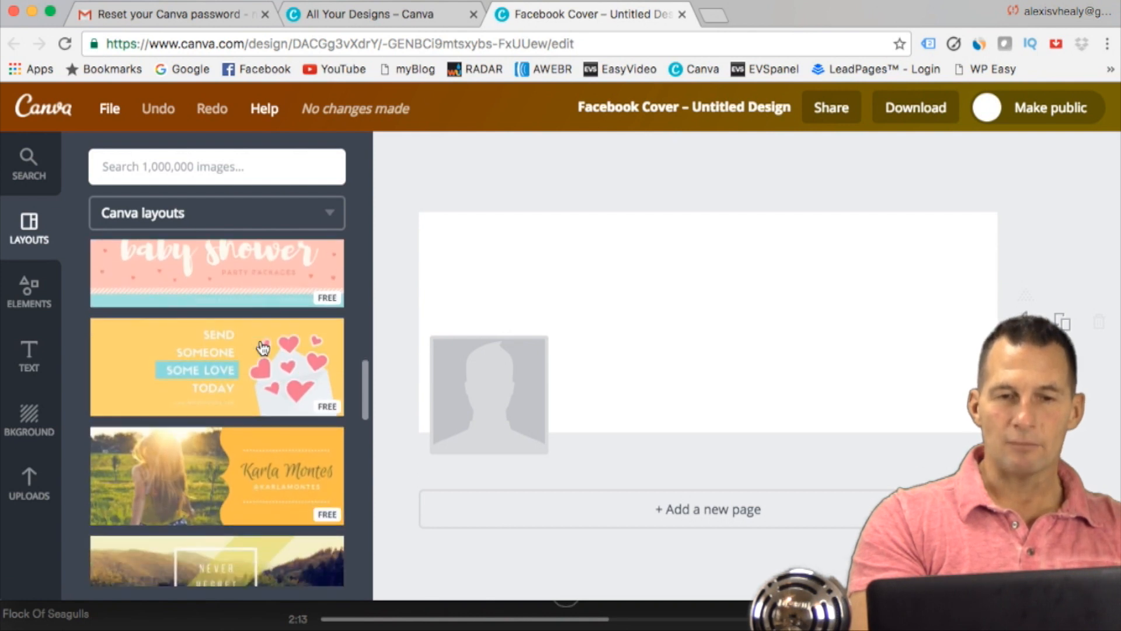
scroll(263, 349, "down", 10)
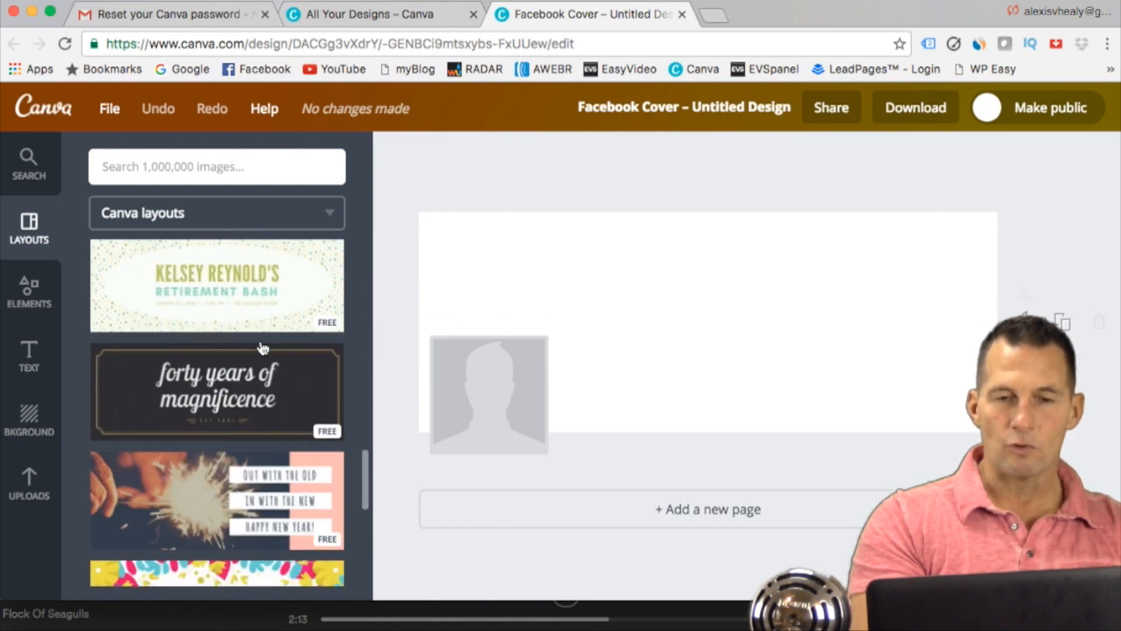
scroll(262, 348, "down", 3)
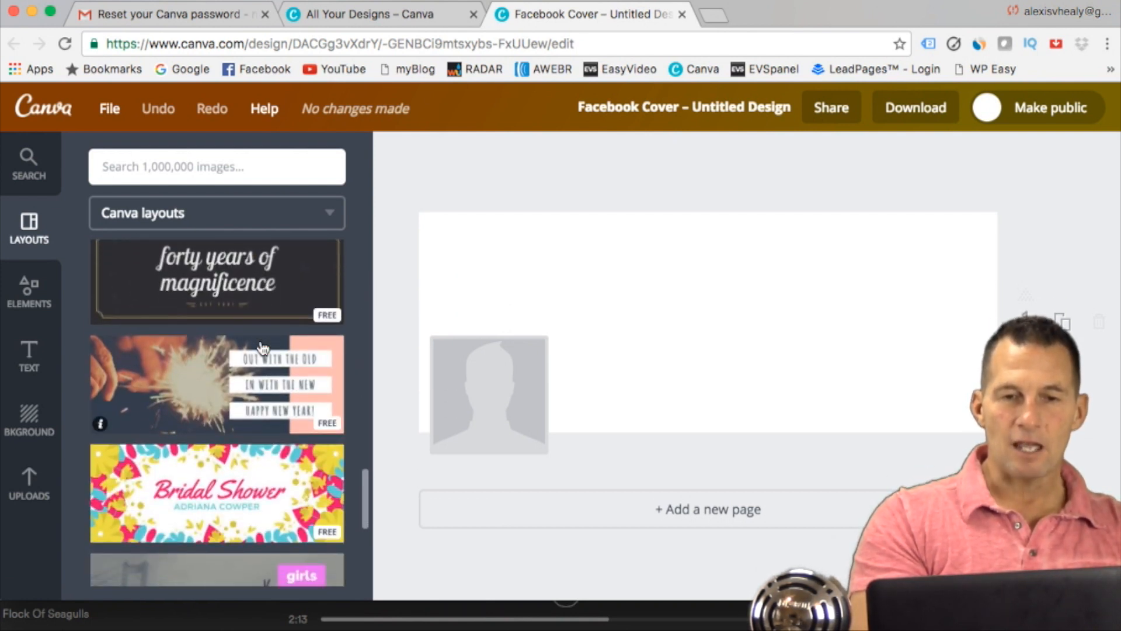
scroll(263, 348, "down", 5)
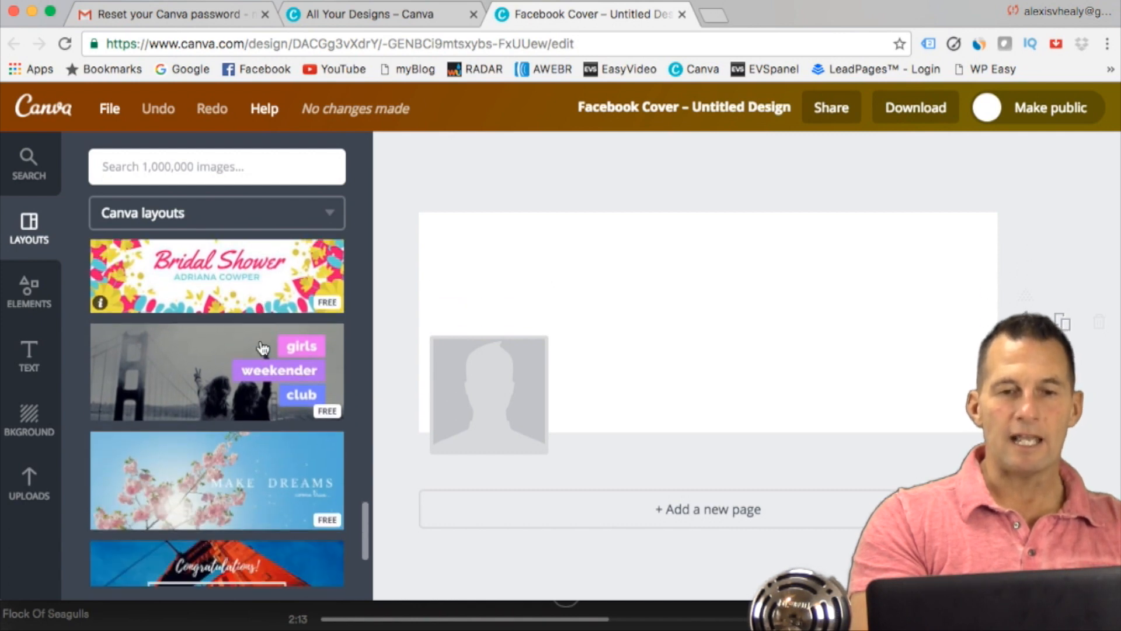
scroll(263, 349, "down", 18)
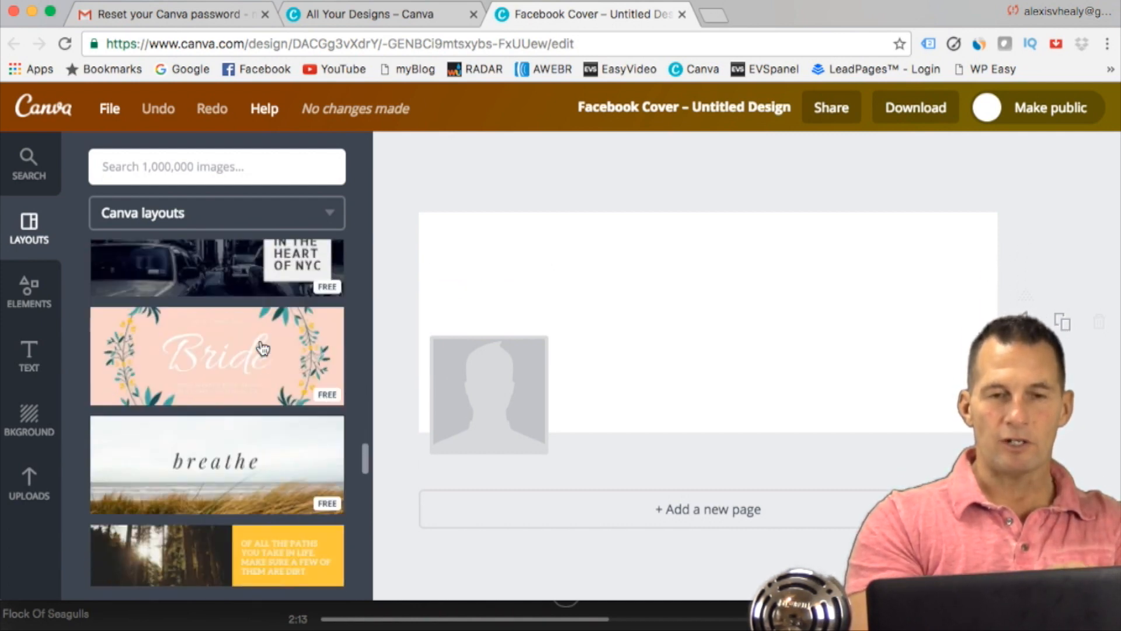
scroll(263, 348, "down", 3)
scroll(295, 430, "up", 2)
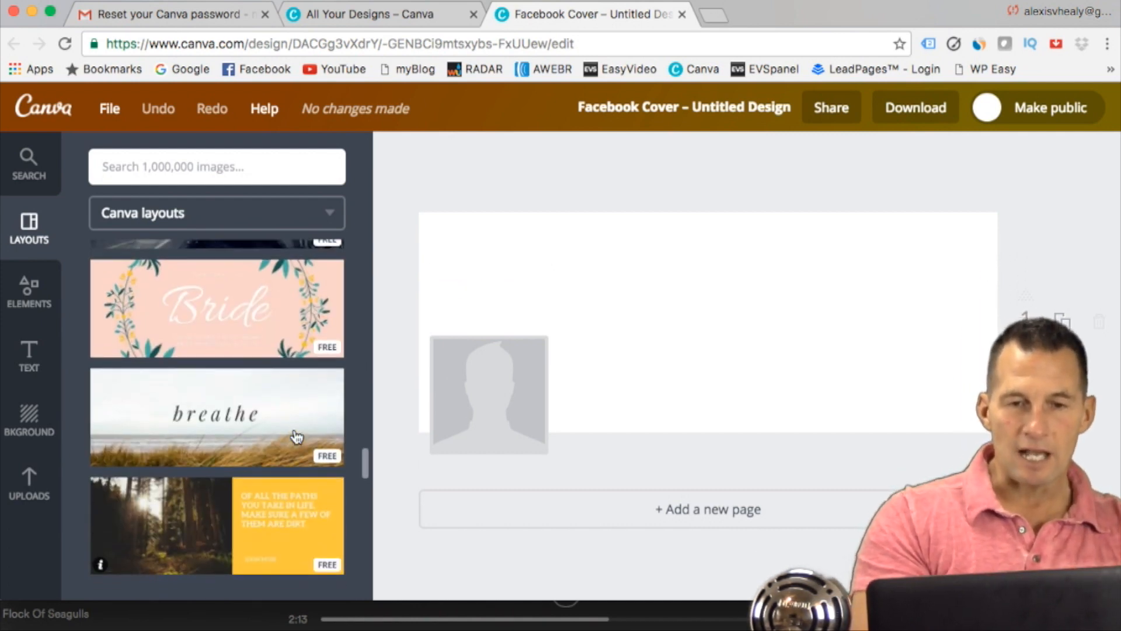
scroll(296, 435, "down", 3)
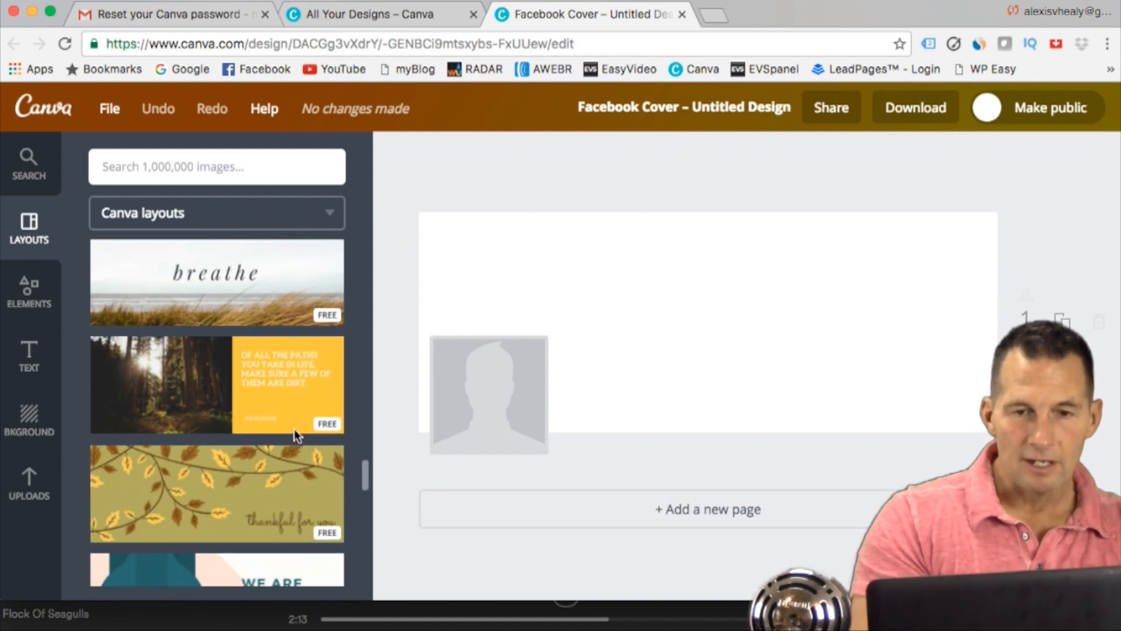
scroll(295, 435, "up", 3)
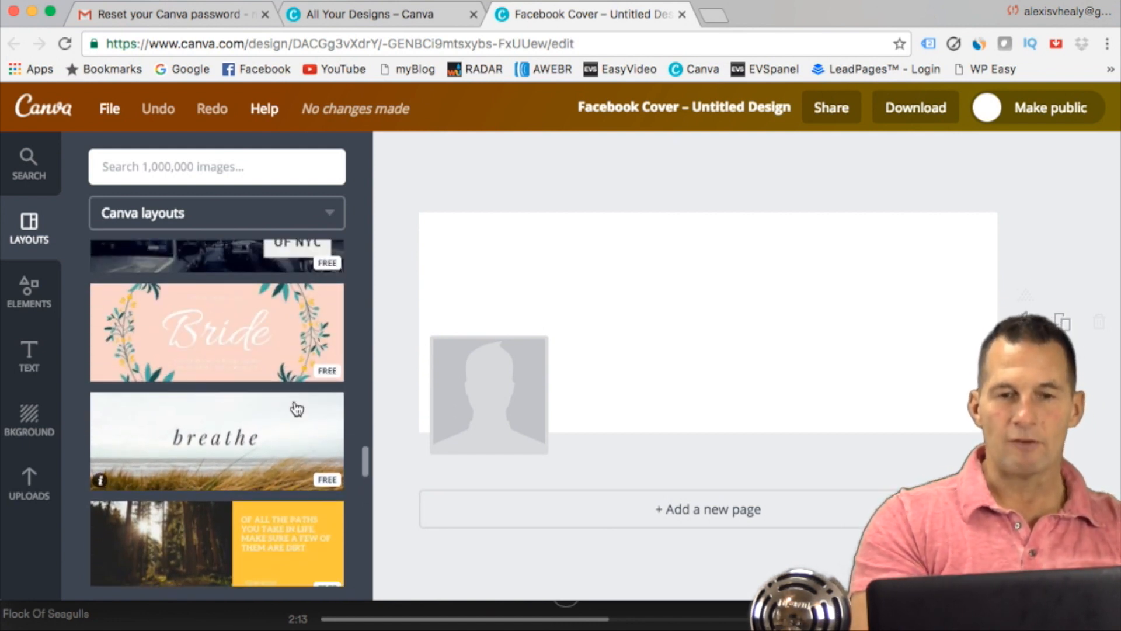
left_click(285, 345)
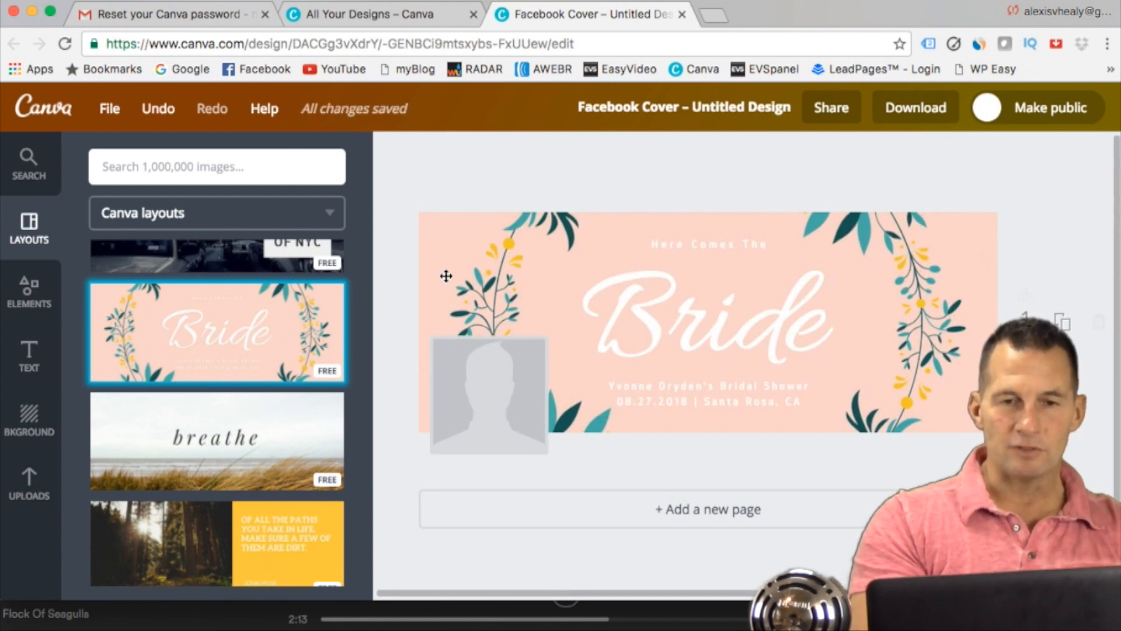
Step: Apply the free layout with the forest photo and yellow quote panel to the Facebook cover
scroll(282, 343, "down", 1)
scroll(281, 344, "down", 3)
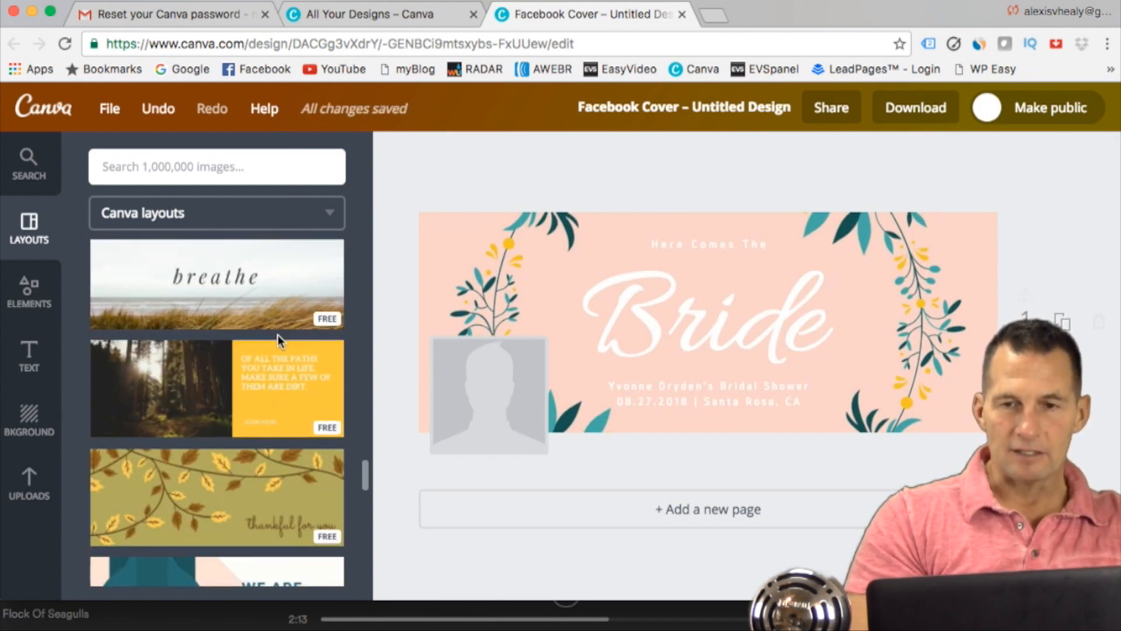
left_click(227, 382)
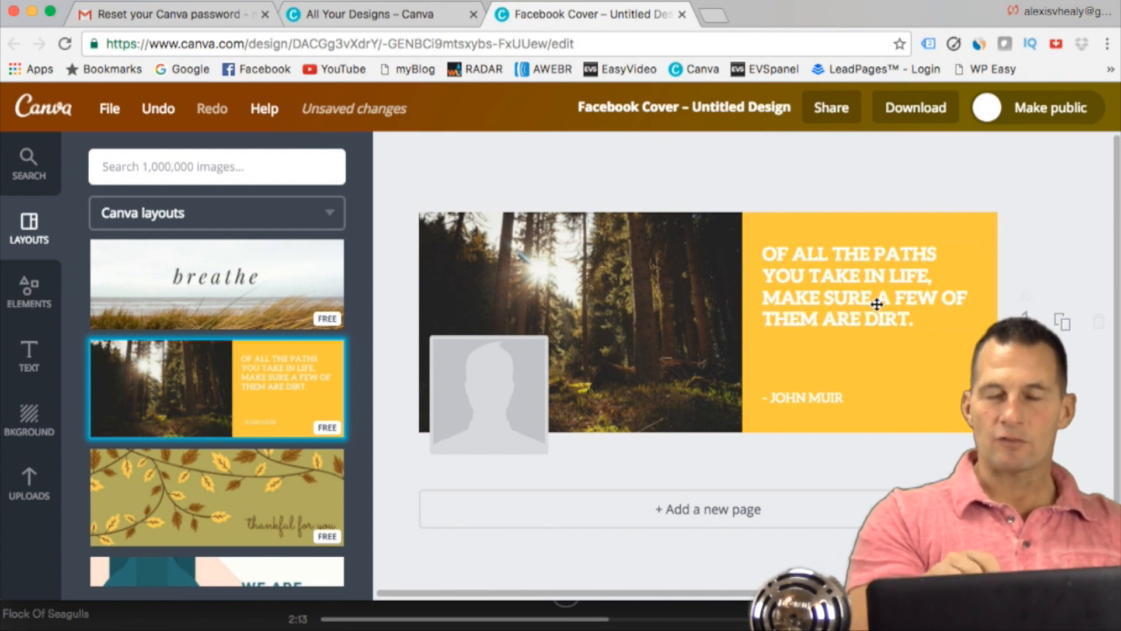
Step: Replace the quote in the yellow panel with a welcome sentence naming the page owner and ending in "PAGE."
left_click(912, 313)
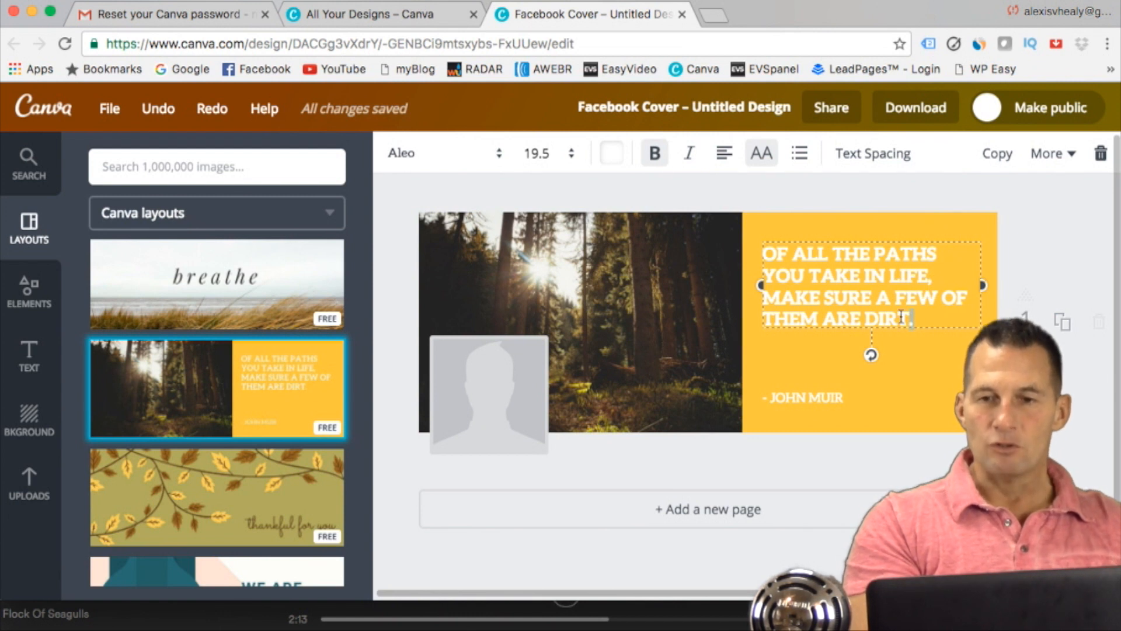
left_click_drag(901, 317, 791, 256)
key("BackSpace")
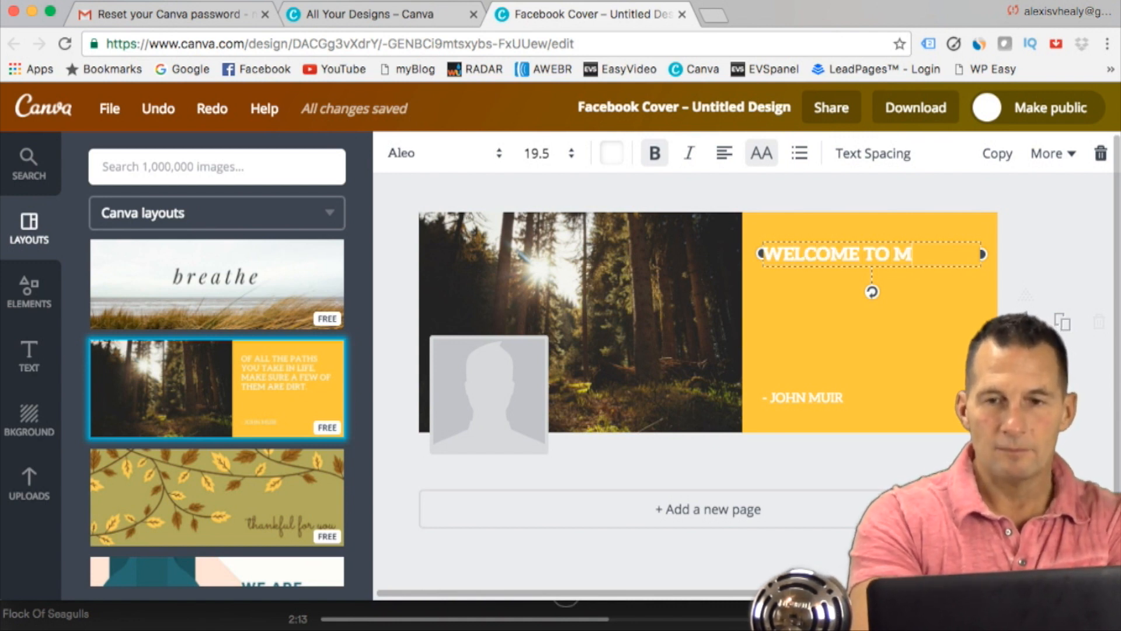
type("EALY'S PAGE")
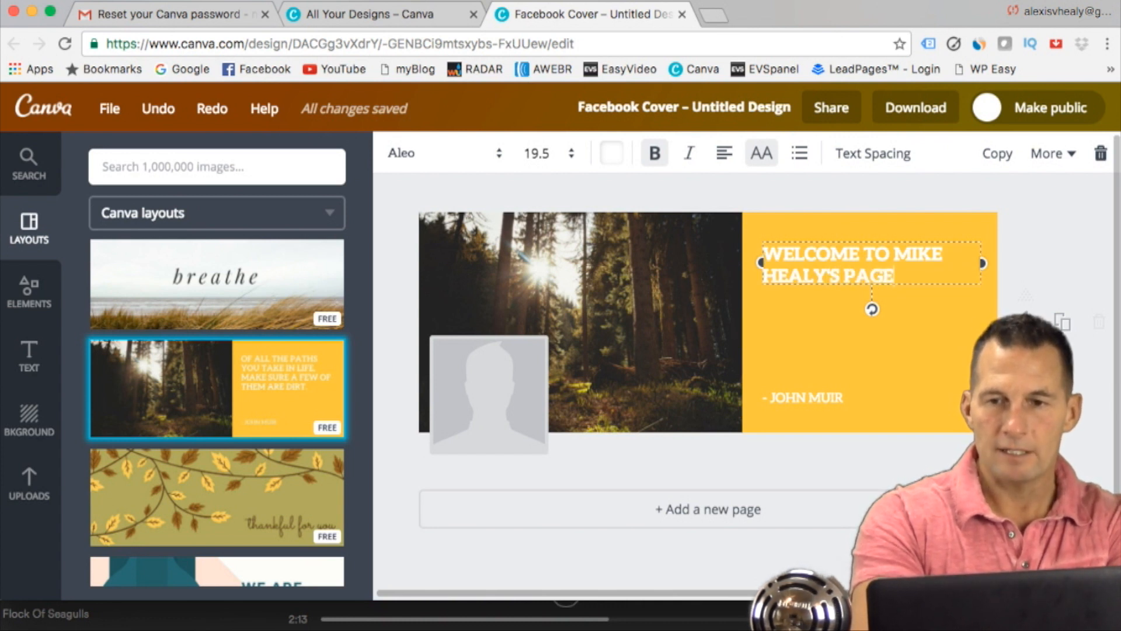
type(".")
Step: Add "THANKS FOR STOPPING BY" below the welcome sentence, separated by a blank line
key("Return")
key("Return")
type("THANK")
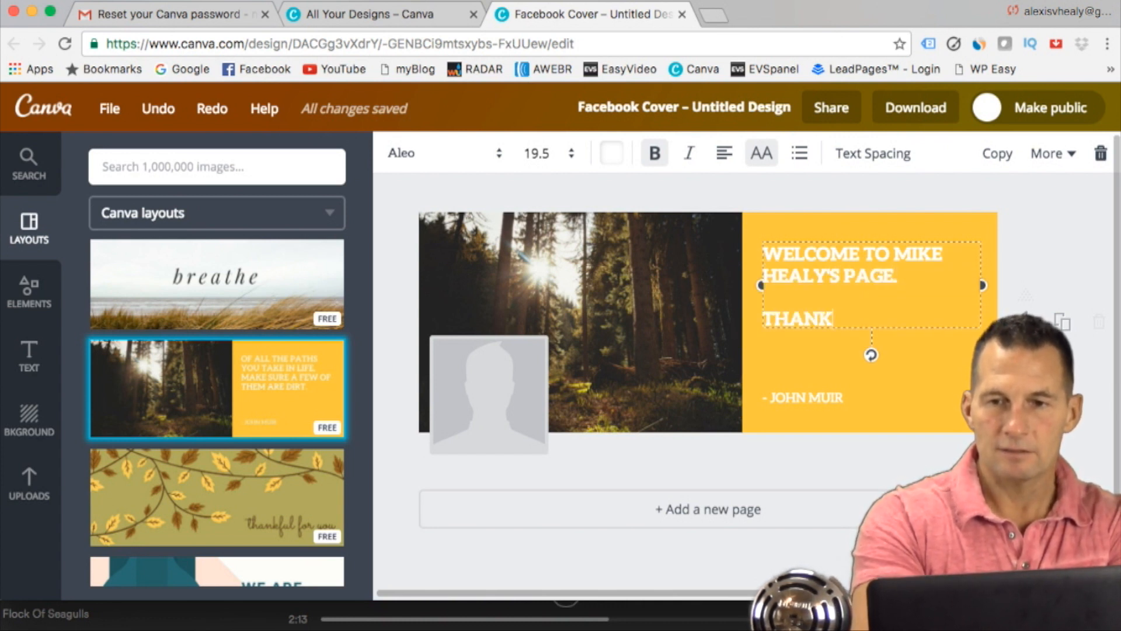
type("S FOR STOPPI")
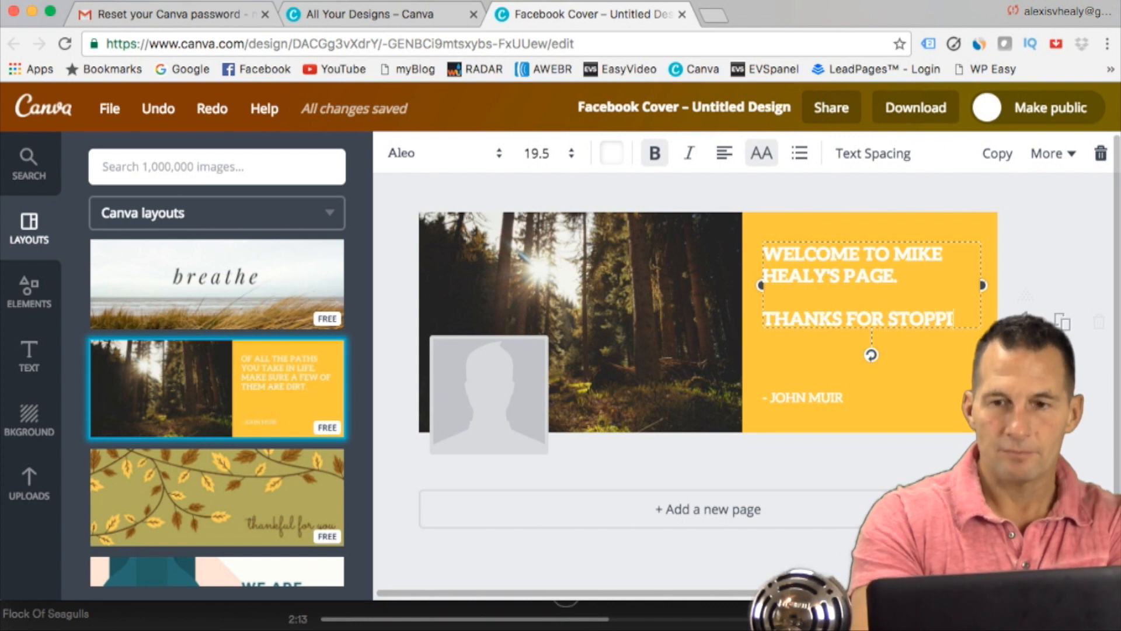
type("NG BY")
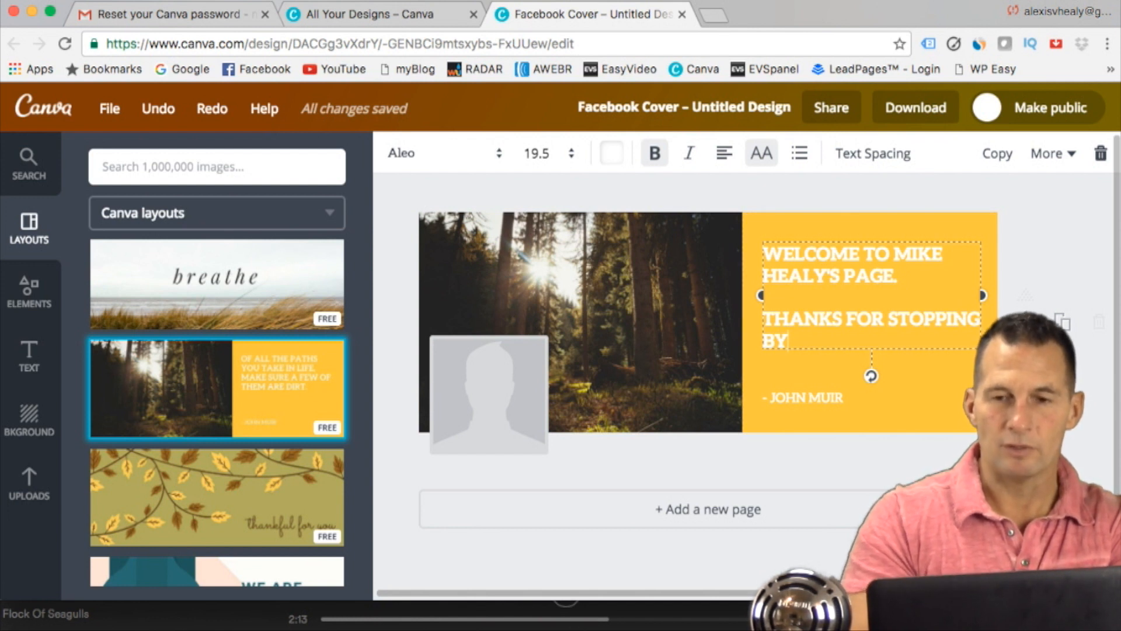
Step: Recolour the welcome text in the yellow panel with a custom medium blue
key("Escape")
left_click(899, 311)
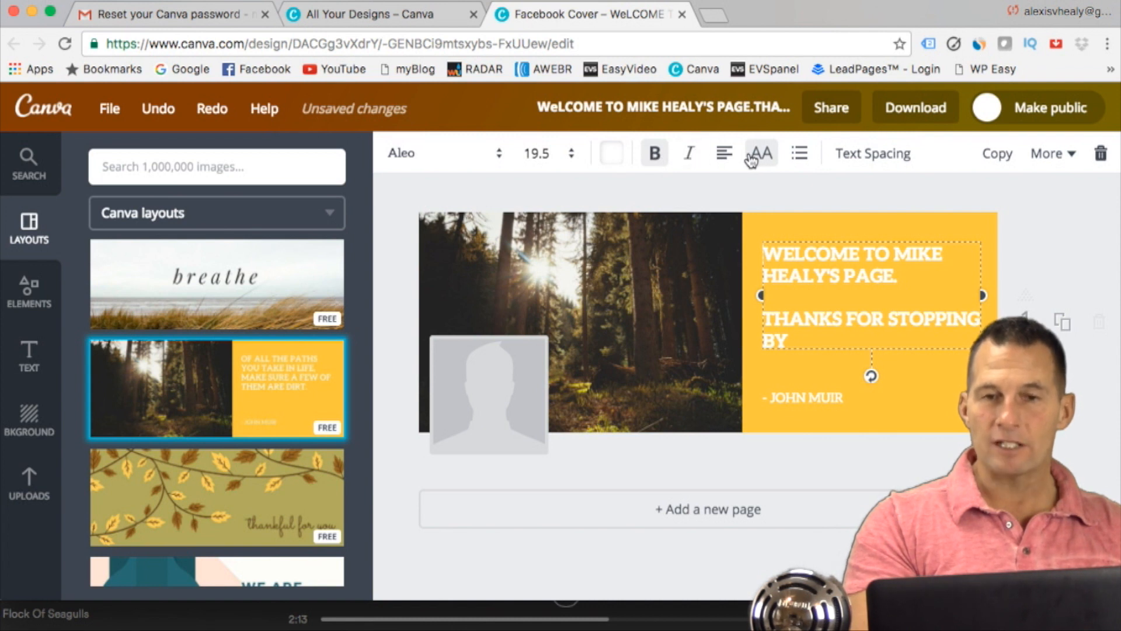
left_click(611, 155)
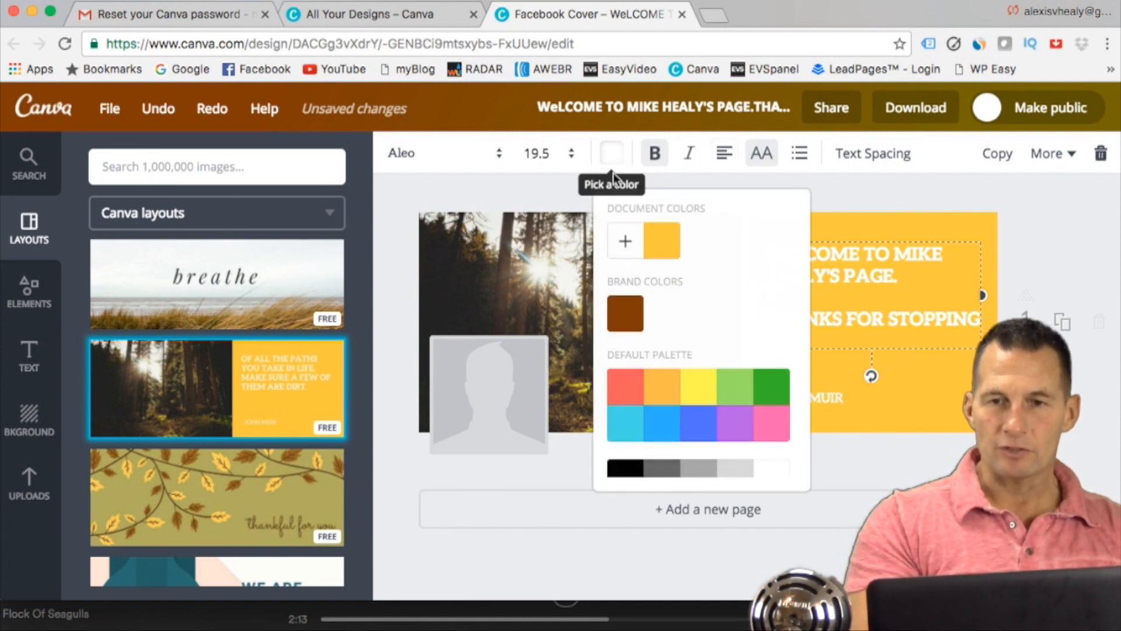
left_click(625, 468)
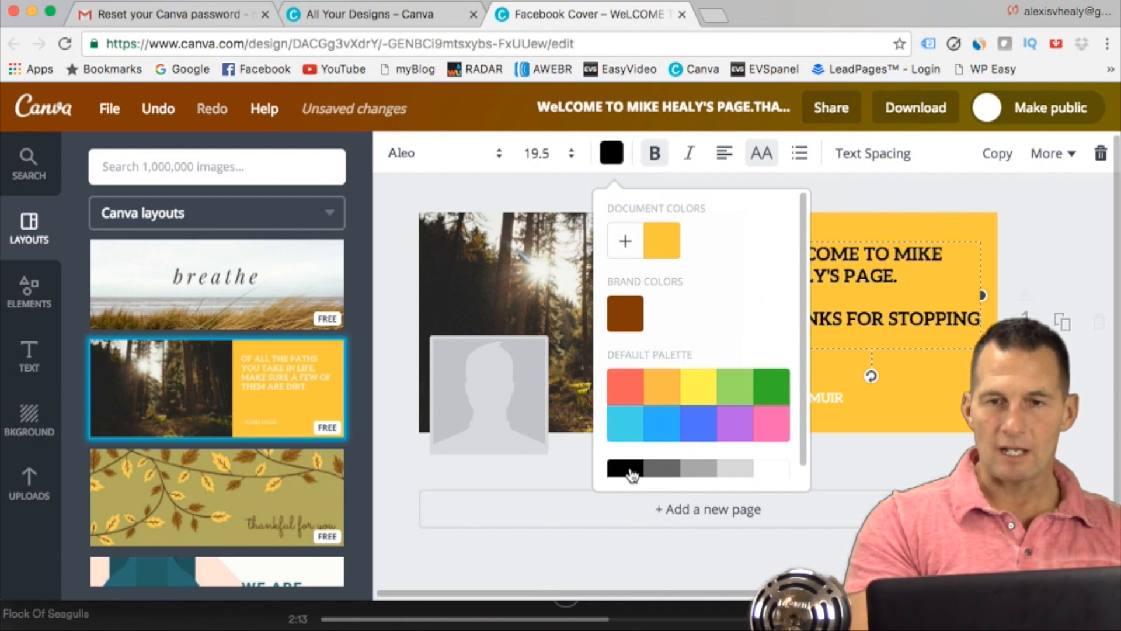
left_click(627, 244)
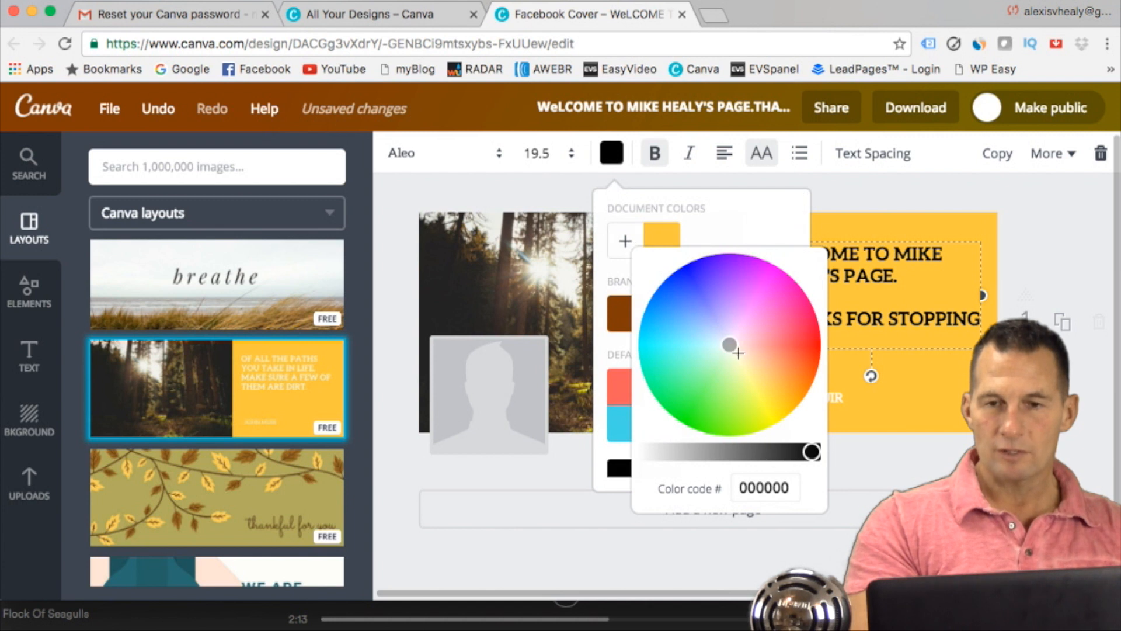
left_click_drag(737, 347, 703, 285)
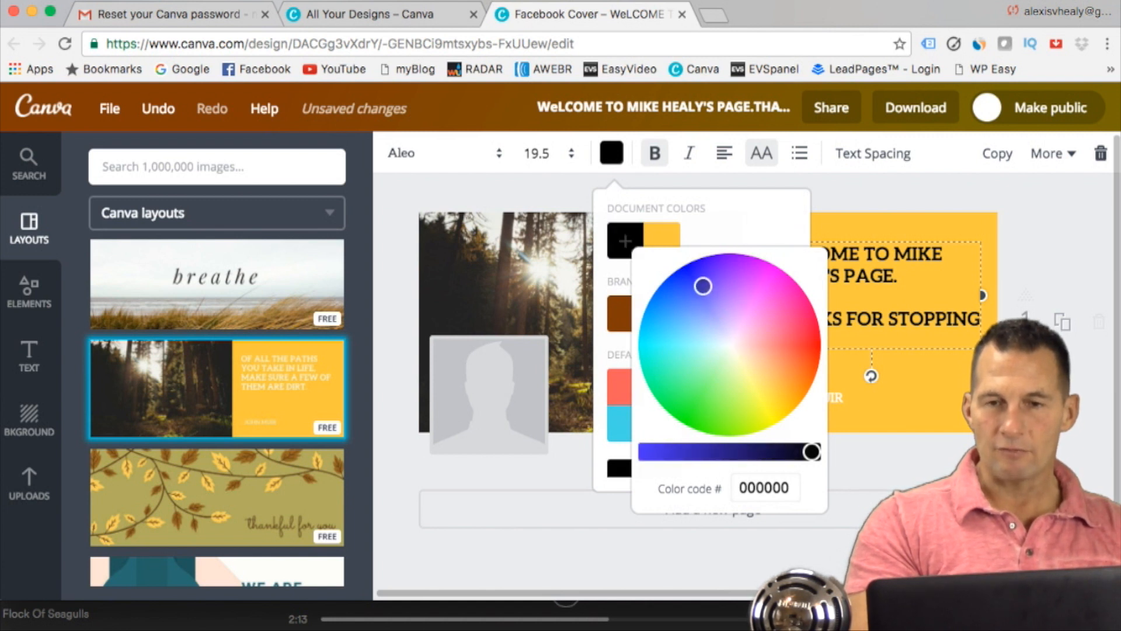
left_click_drag(701, 450, 693, 451)
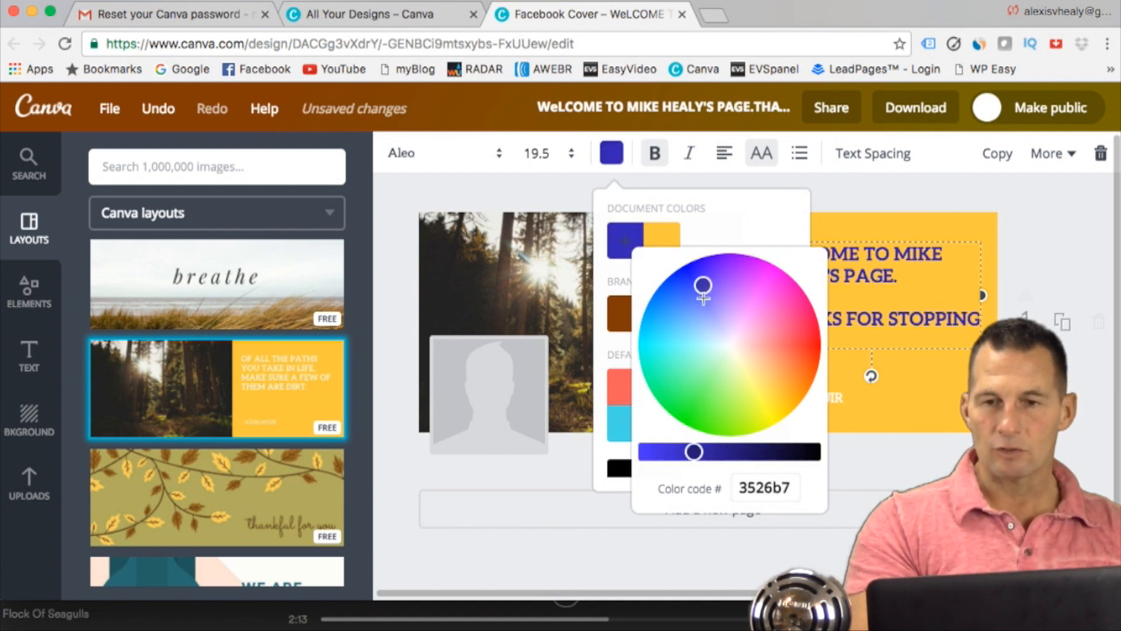
mouse_move(703, 285)
left_mouse_down()
mouse_move(704, 275)
mouse_move(791, 320)
mouse_move(791, 366)
mouse_move(715, 393)
mouse_move(675, 370)
mouse_move(672, 303)
left_mouse_up()
left_click(903, 187)
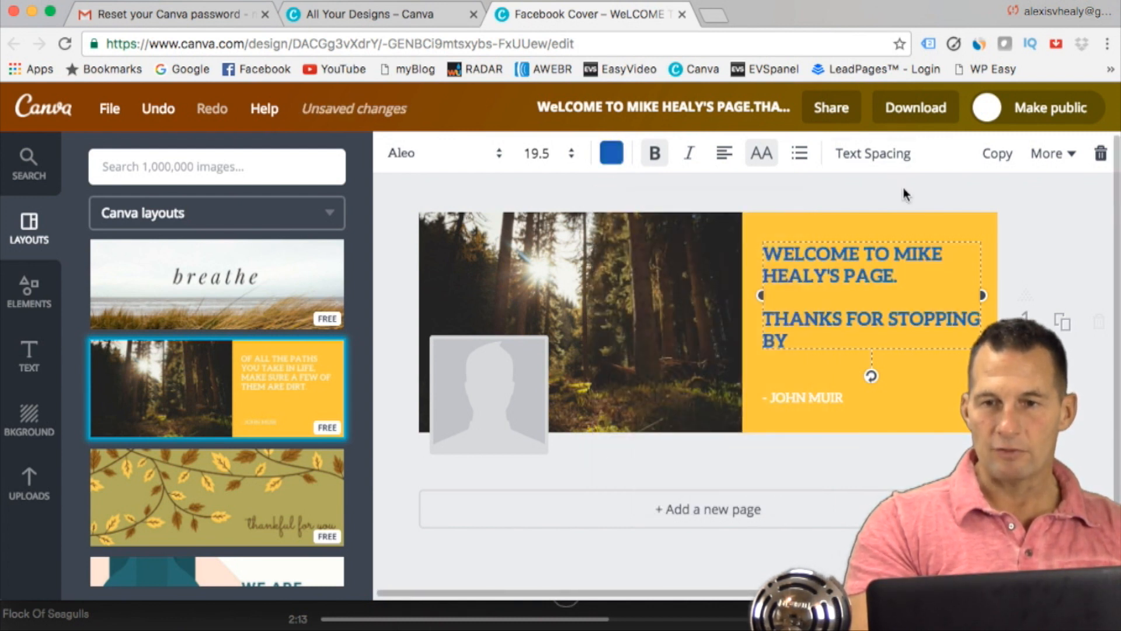
left_click(1045, 245)
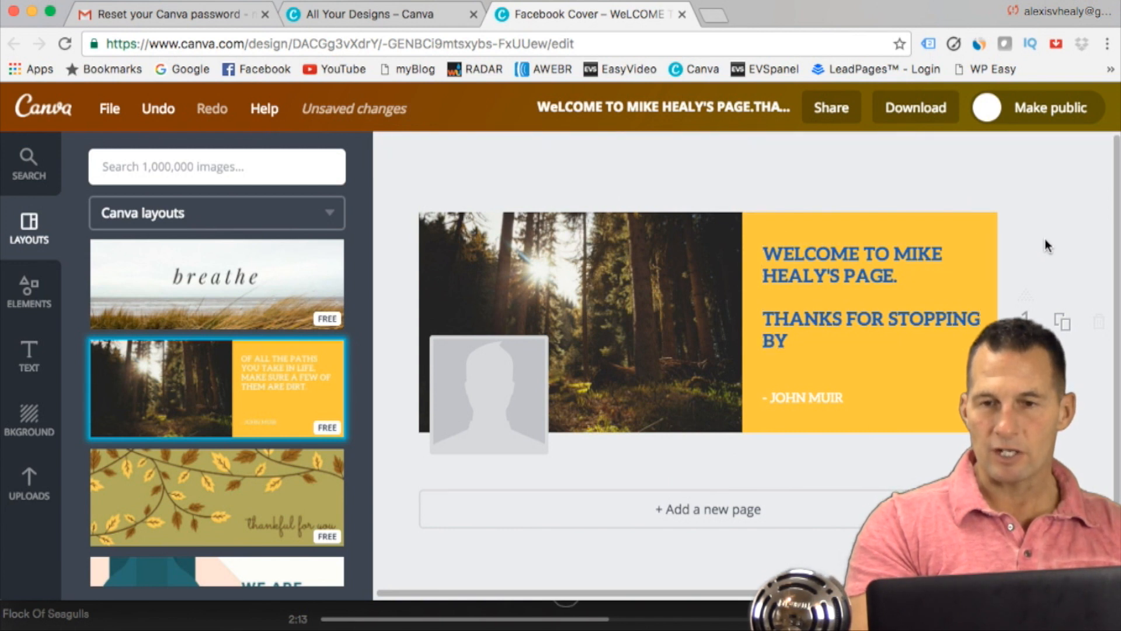
Step: Delete the quote attribution line at the bottom of the yellow panel
left_click(815, 400)
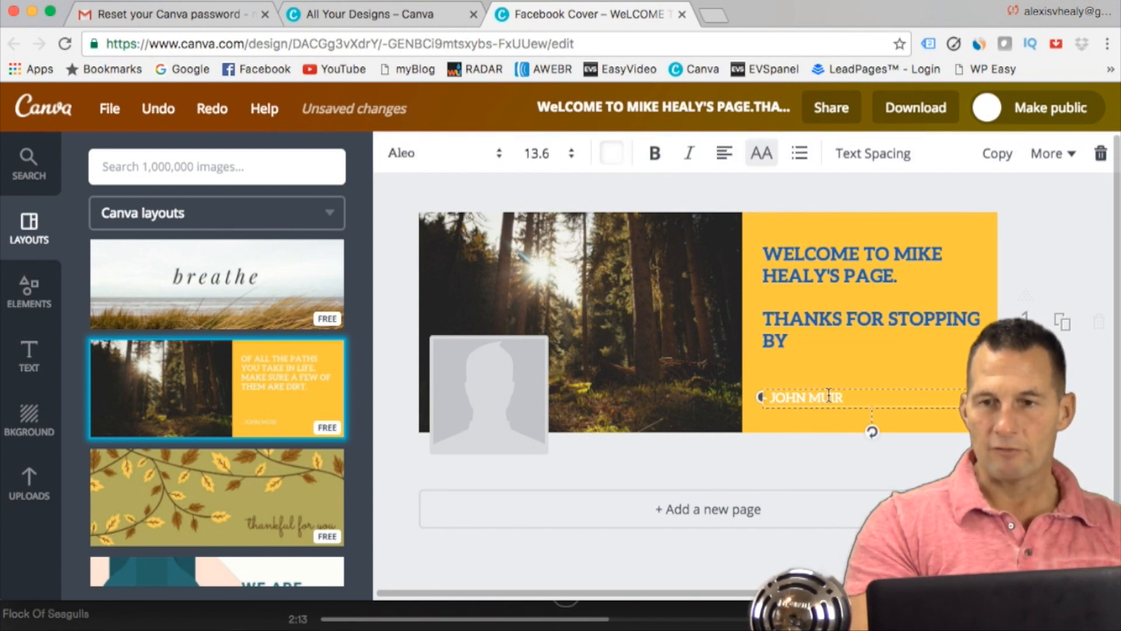
left_click(872, 389)
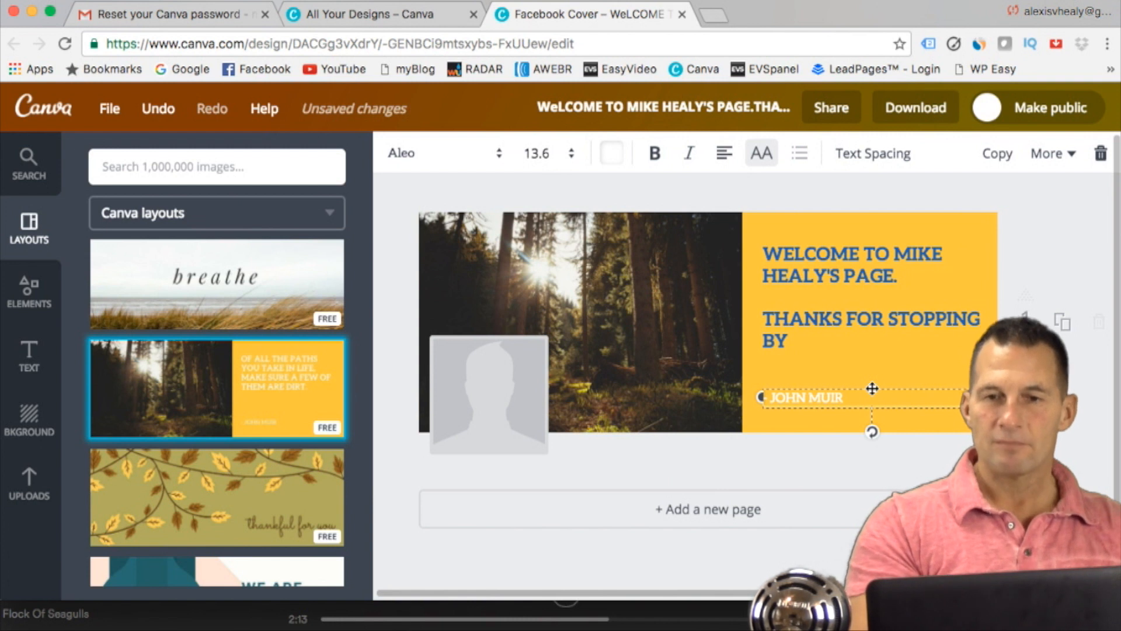
key("Delete")
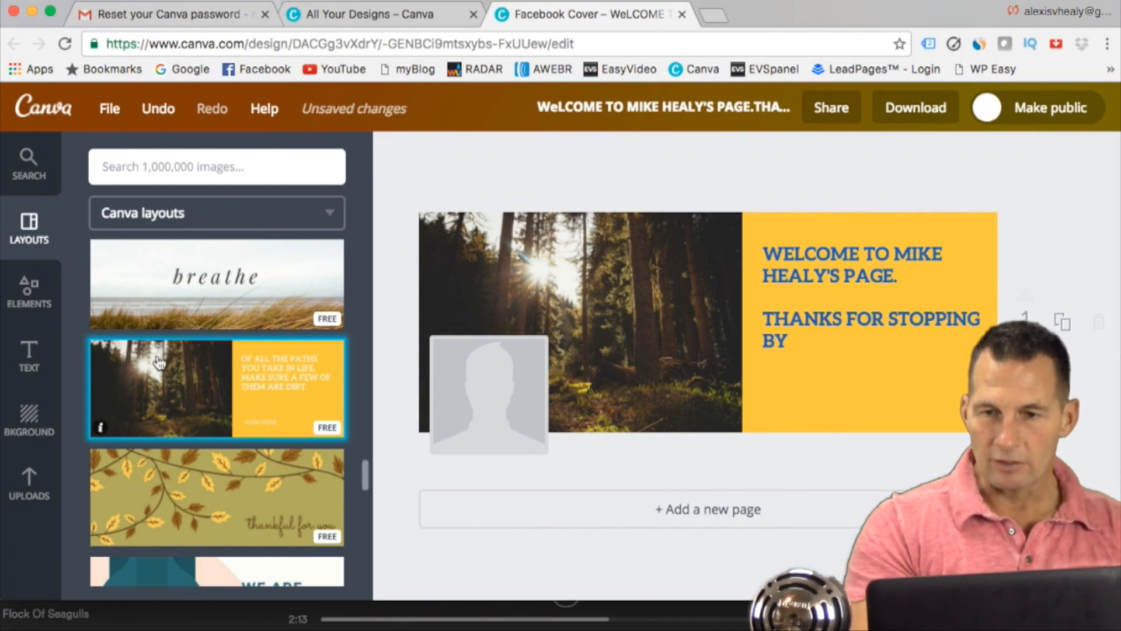
Step: Remove "THANKS FOR STOPPING BY" and its blank line, and shift the remaining welcome sentence slightly up and to the right
left_click(780, 288)
triple_click(780, 325)
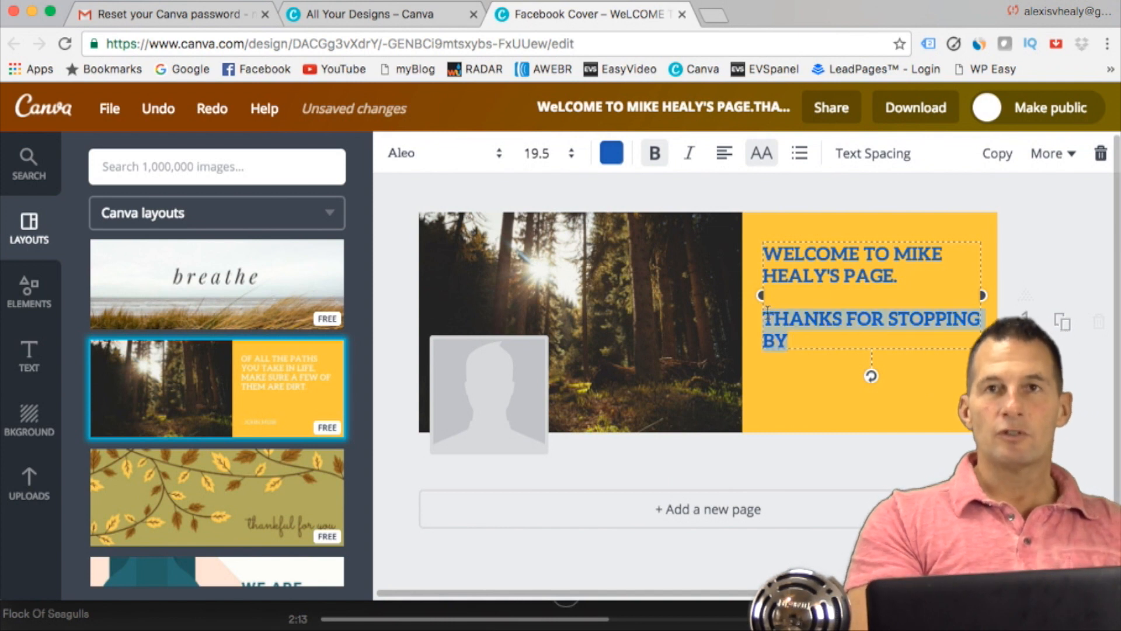
key("BackSpace")
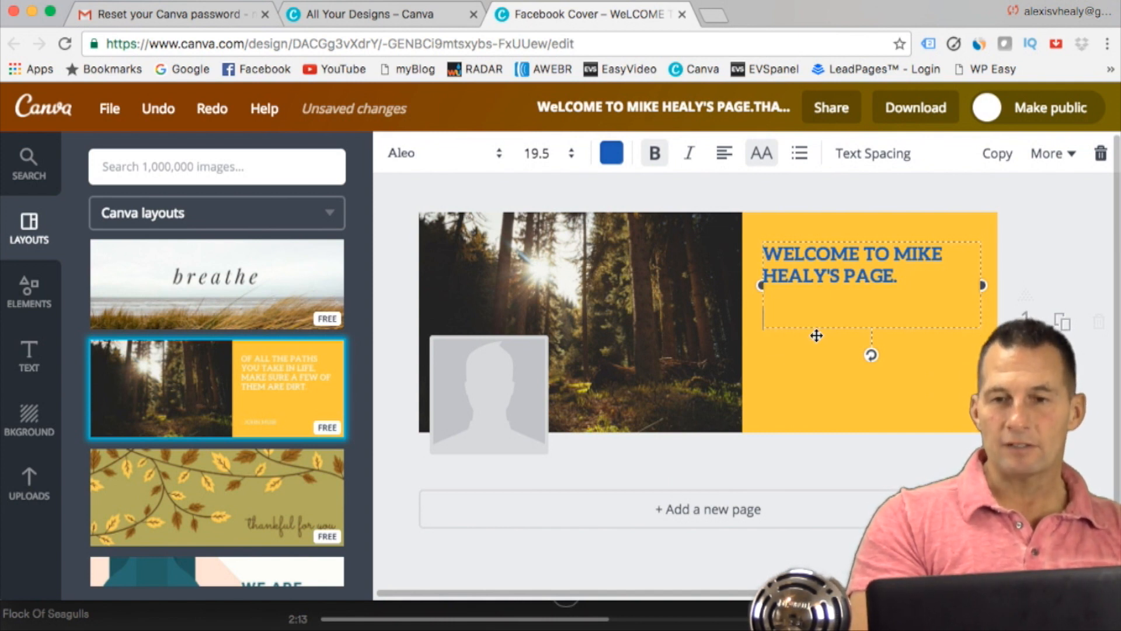
key("BackSpace")
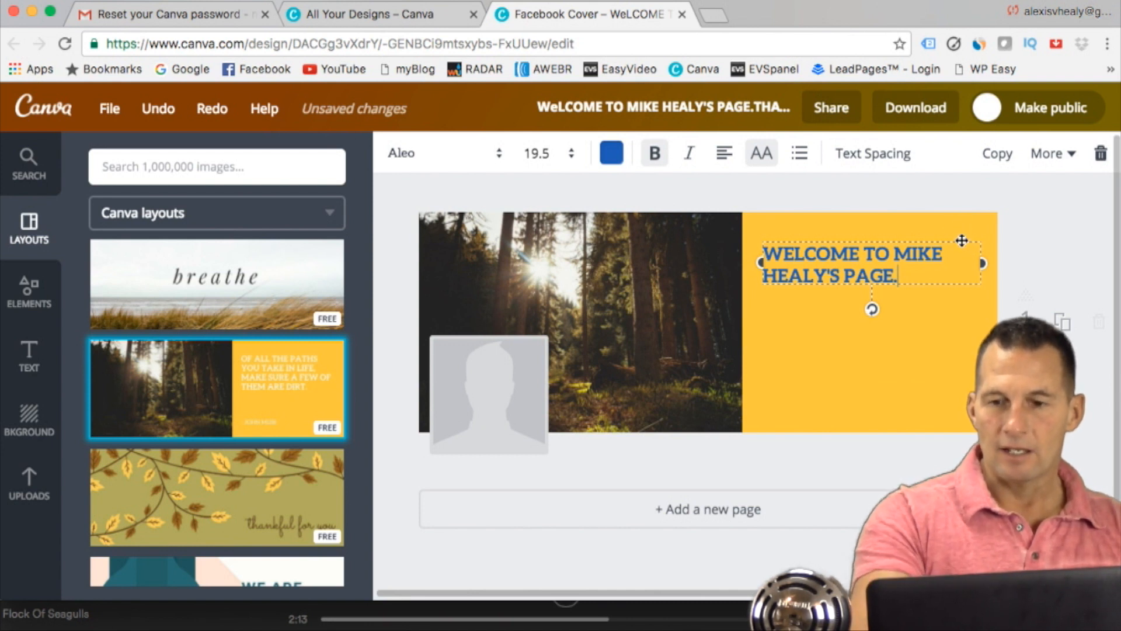
mouse_move(958, 237)
left_mouse_down()
mouse_move(925, 234)
mouse_move(869, 271)
mouse_move(960, 273)
mouse_move(956, 242)
mouse_move(971, 241)
mouse_move(951, 242)
mouse_move(966, 243)
mouse_move(955, 301)
mouse_move(965, 234)
left_mouse_up()
left_click(1049, 247)
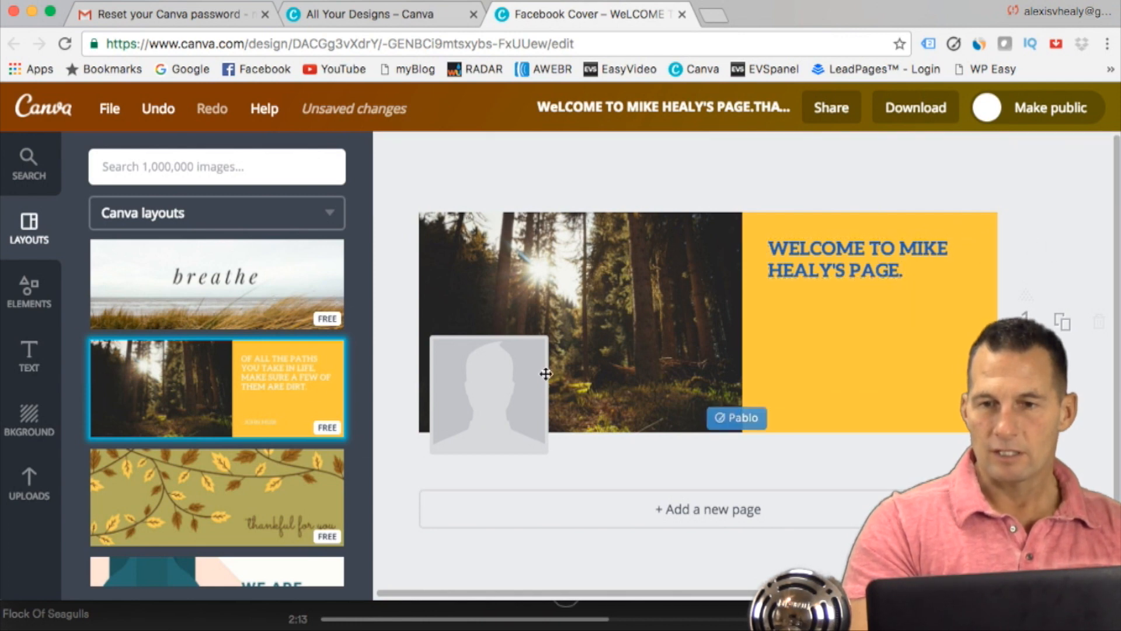
Step: Show the uploaded images and view the file chooser for adding new ones without uploading anything
left_click(30, 484)
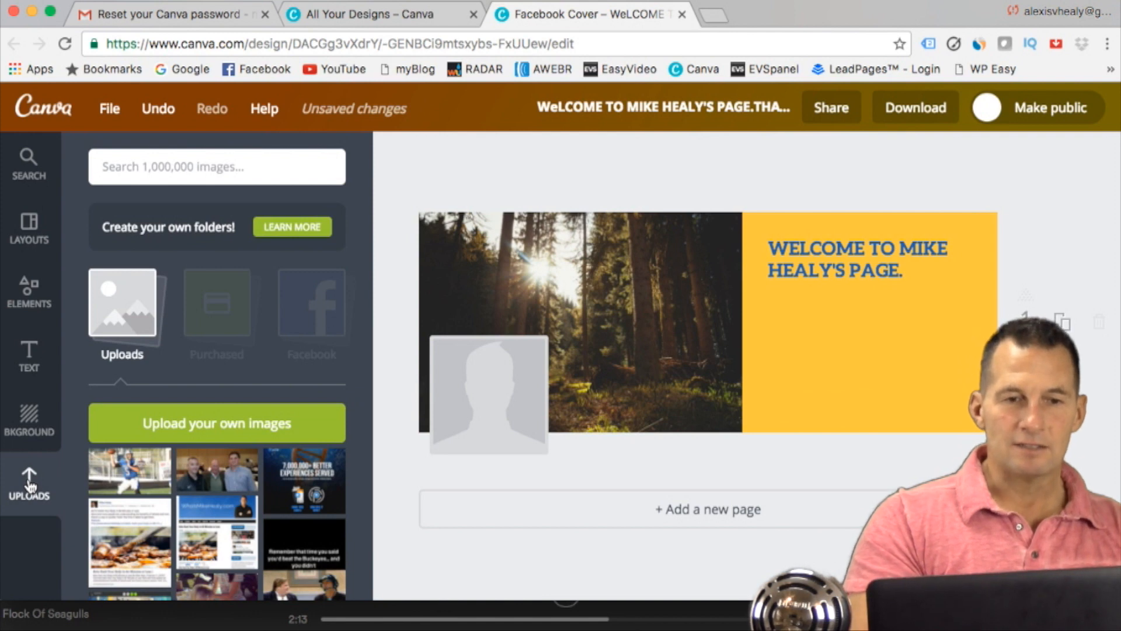
scroll(233, 474, "down", 3)
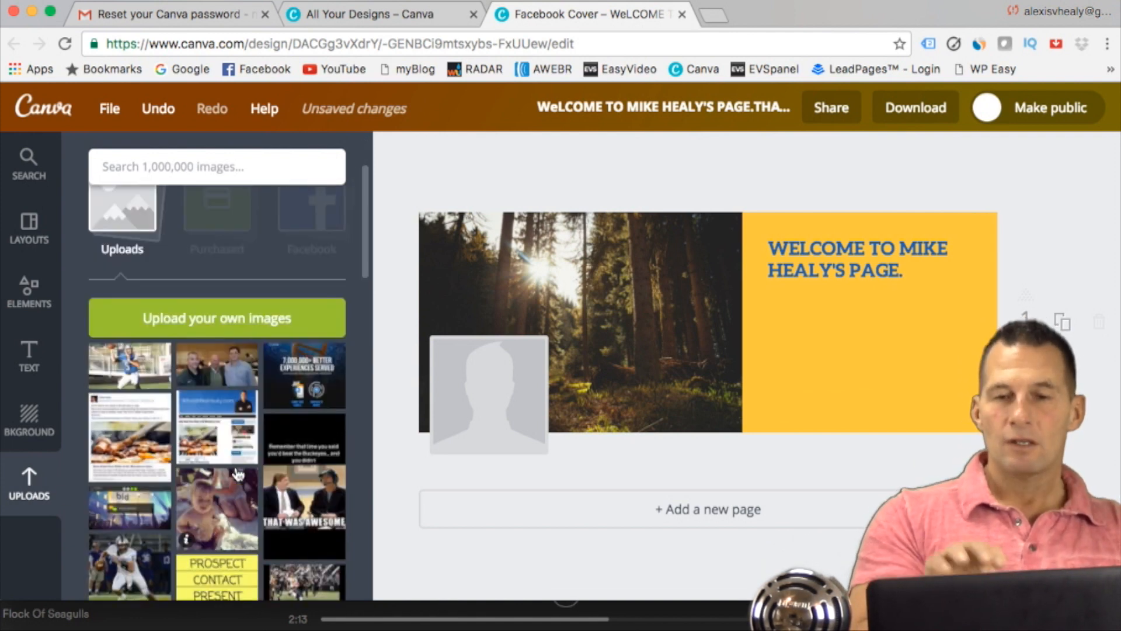
scroll(238, 474, "up", 3)
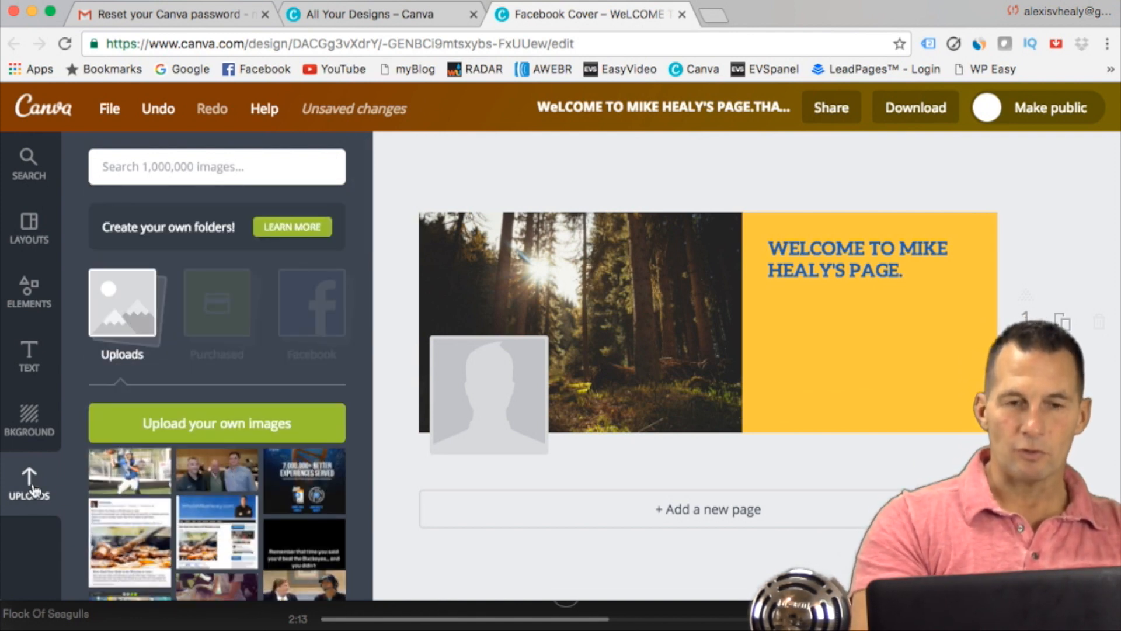
left_click(209, 430)
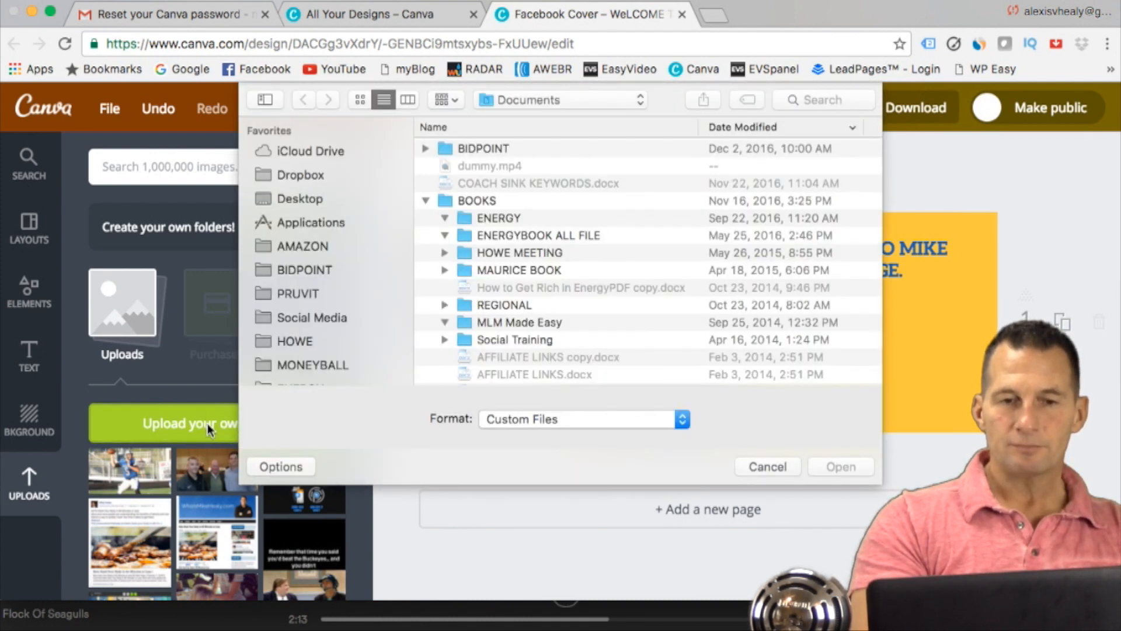
left_click(763, 467)
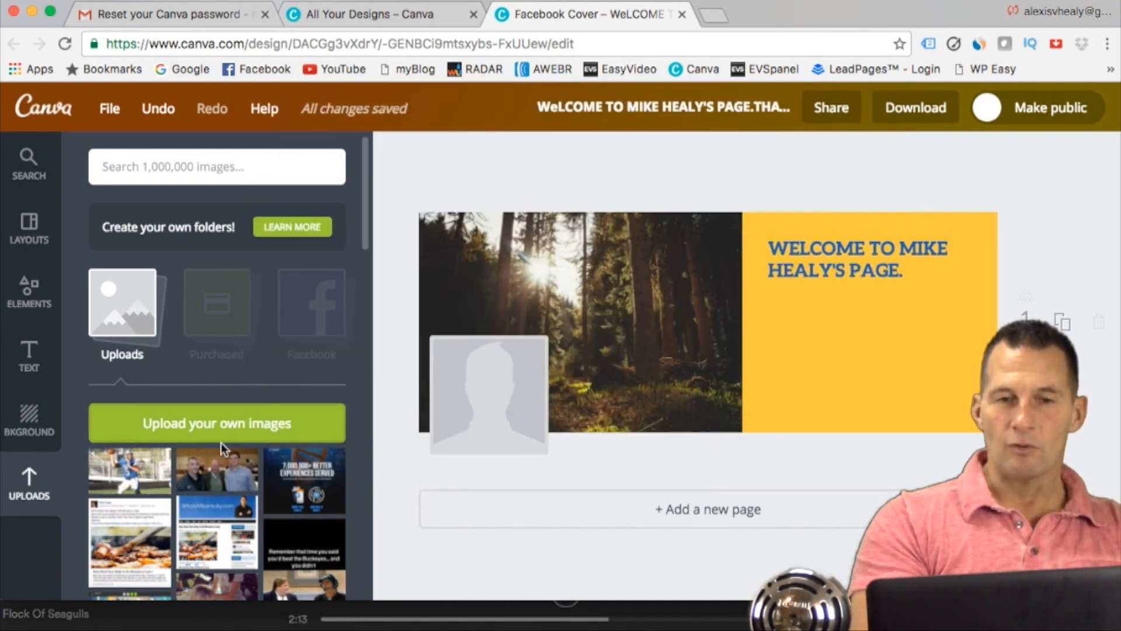
Step: Add the uploaded cut-out photo of the man speaking into a microphone, placing it over the forest beside the yellow panel and enlarging it slightly
scroll(221, 443, "down", 15)
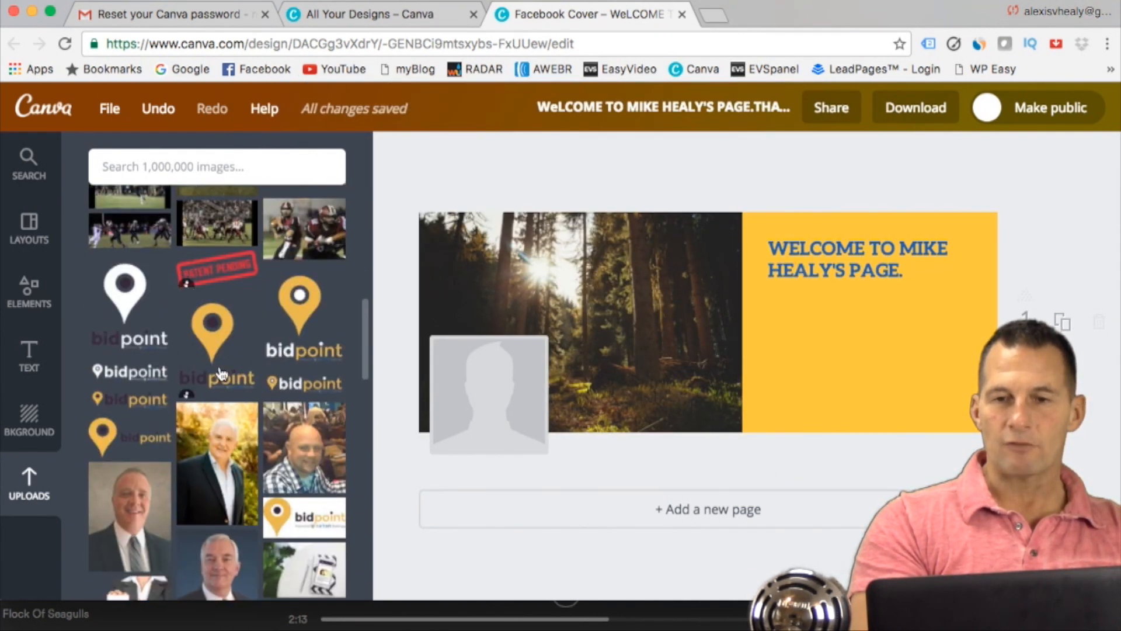
scroll(221, 374, "down", 15)
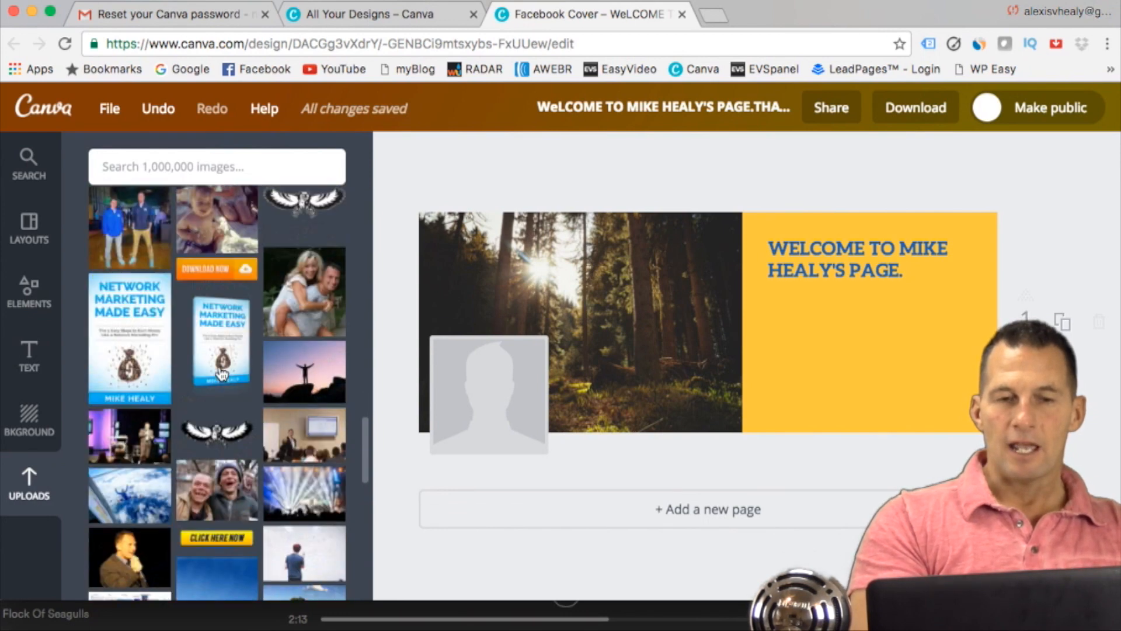
scroll(220, 374, "down", 15)
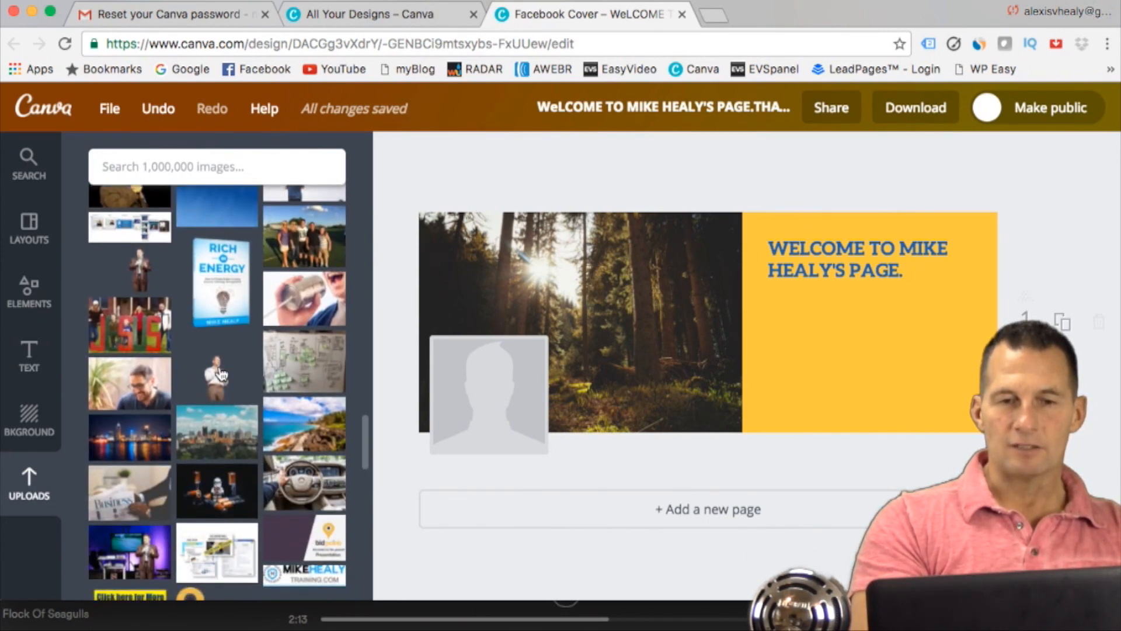
left_click(219, 374)
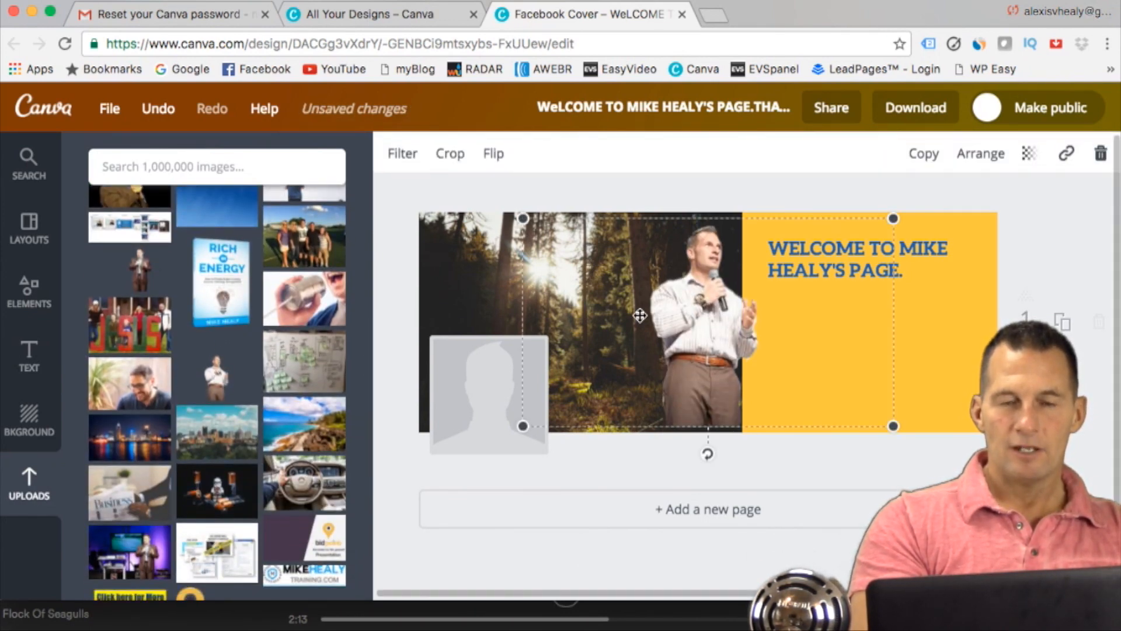
left_click_drag(711, 327, 664, 337)
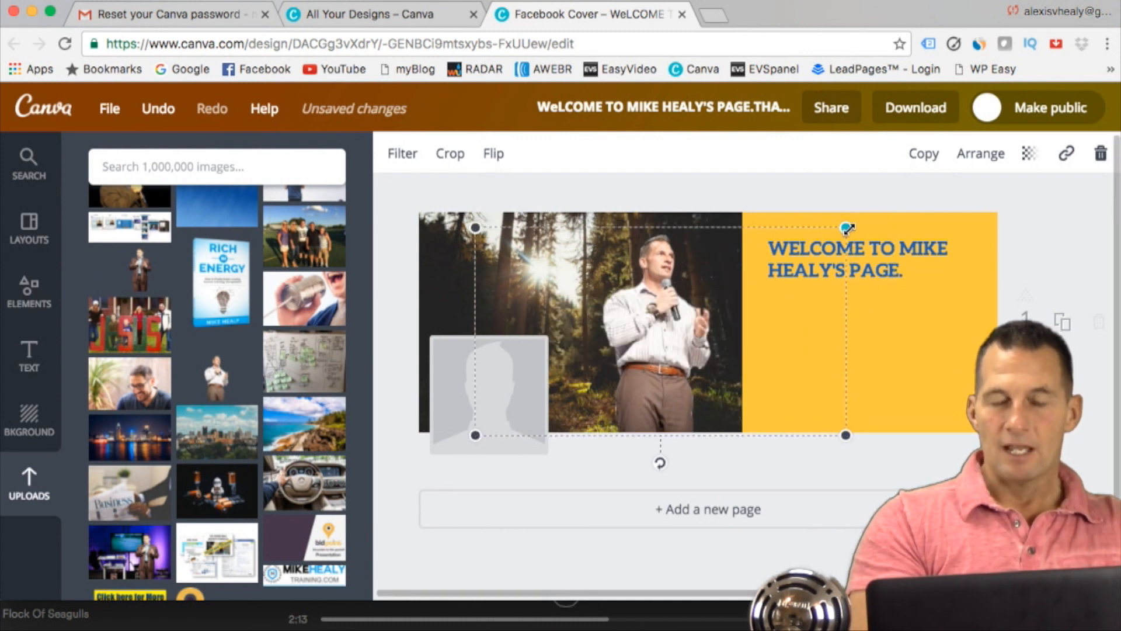
left_click_drag(847, 227, 871, 195)
left_click(1032, 225)
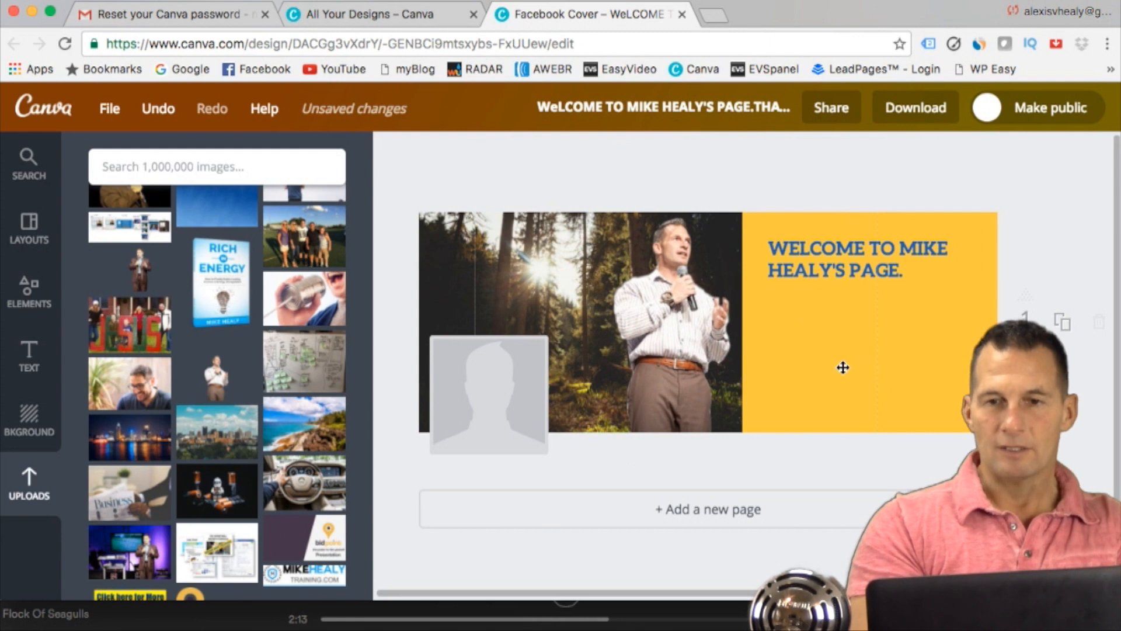
Step: Add the free round "ON POINT" text badge and shrink it to fit in the yellow panel below the welcome sentence
left_click(30, 357)
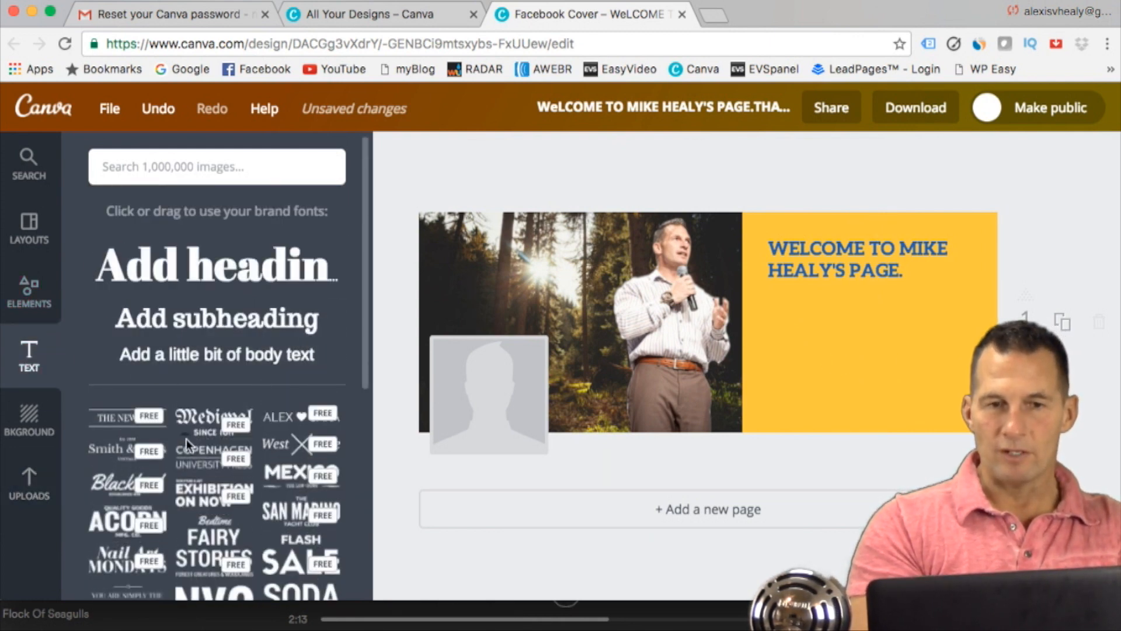
scroll(187, 439, "down", 1)
scroll(187, 439, "down", 8)
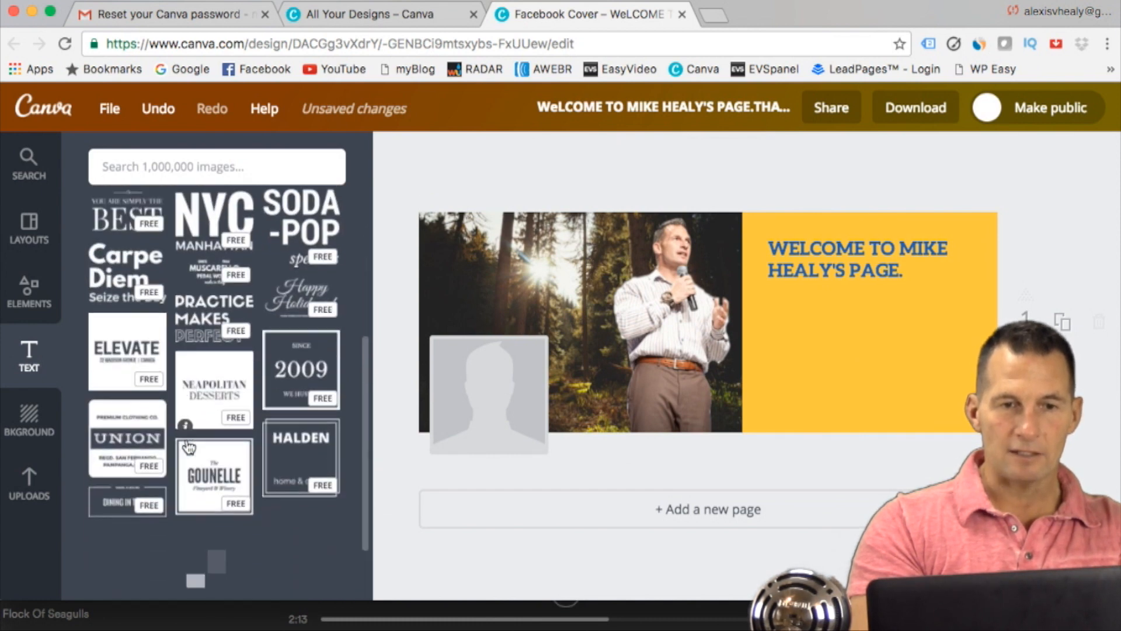
scroll(187, 435, "down", 6)
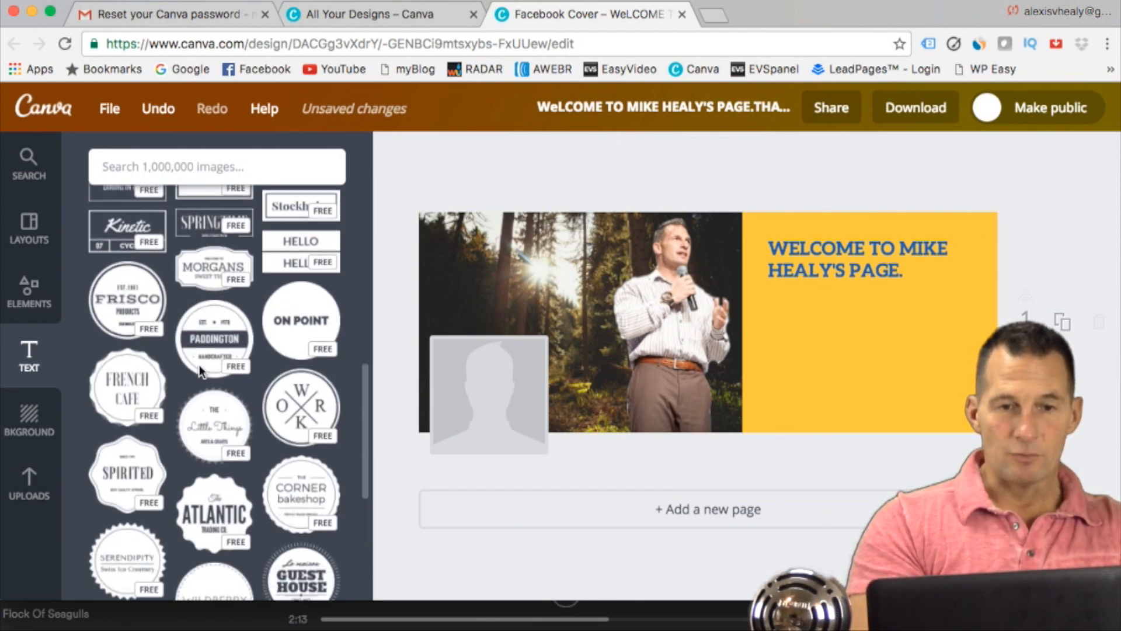
left_click(300, 306)
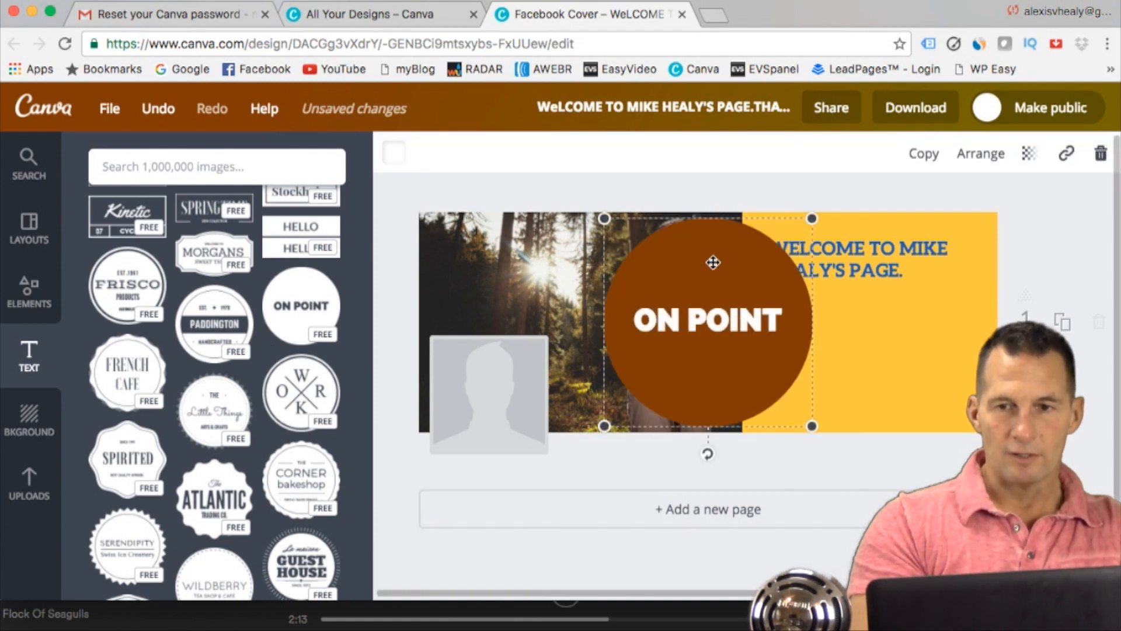
left_click_drag(693, 273, 858, 280)
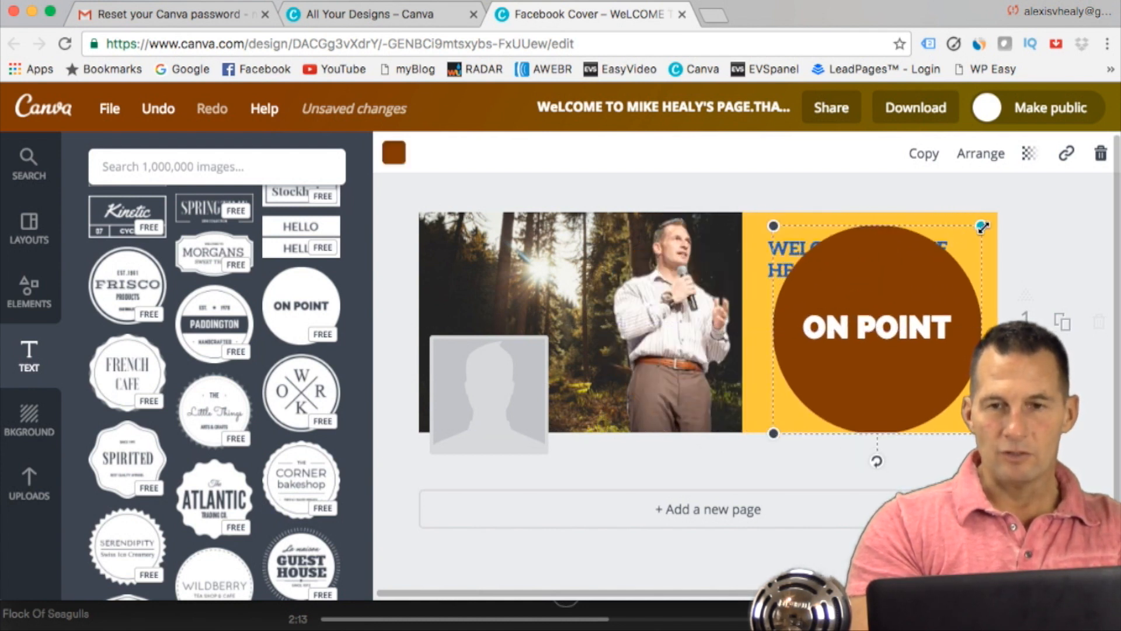
left_click_drag(983, 228, 915, 300)
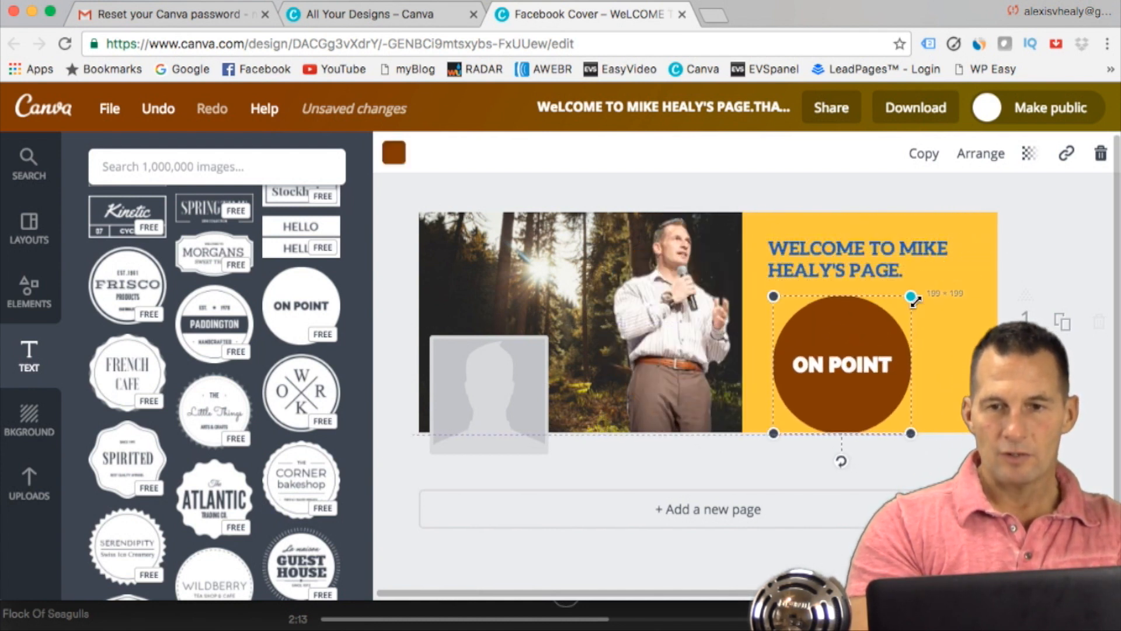
Step: Replace the round badge's text with "HOWDY!"
double_click(883, 364)
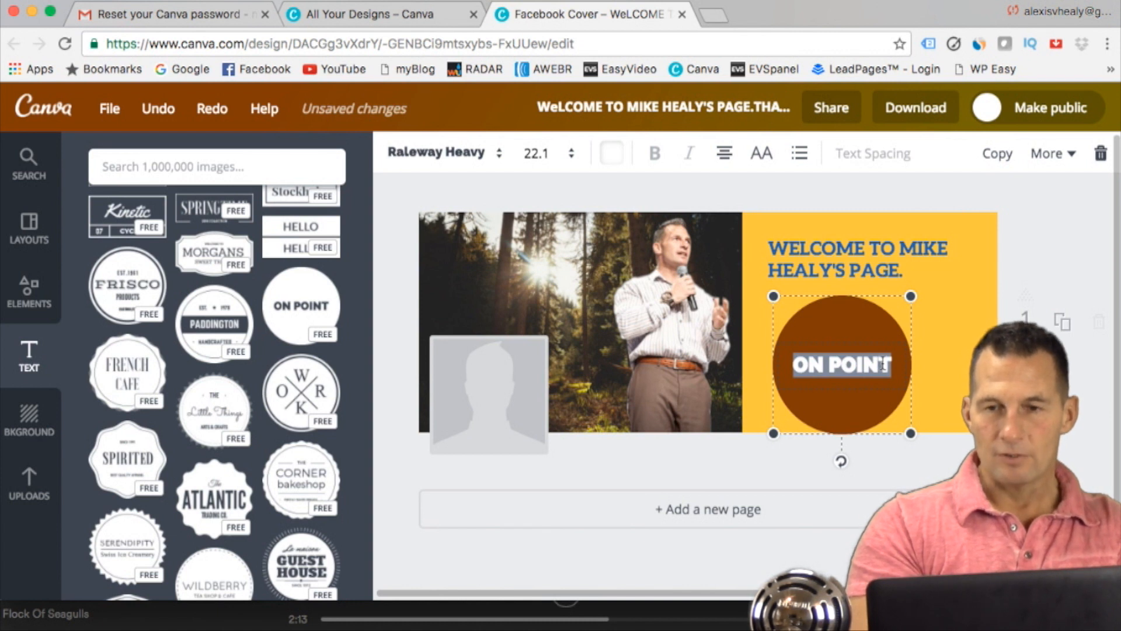
type("HOWDY")
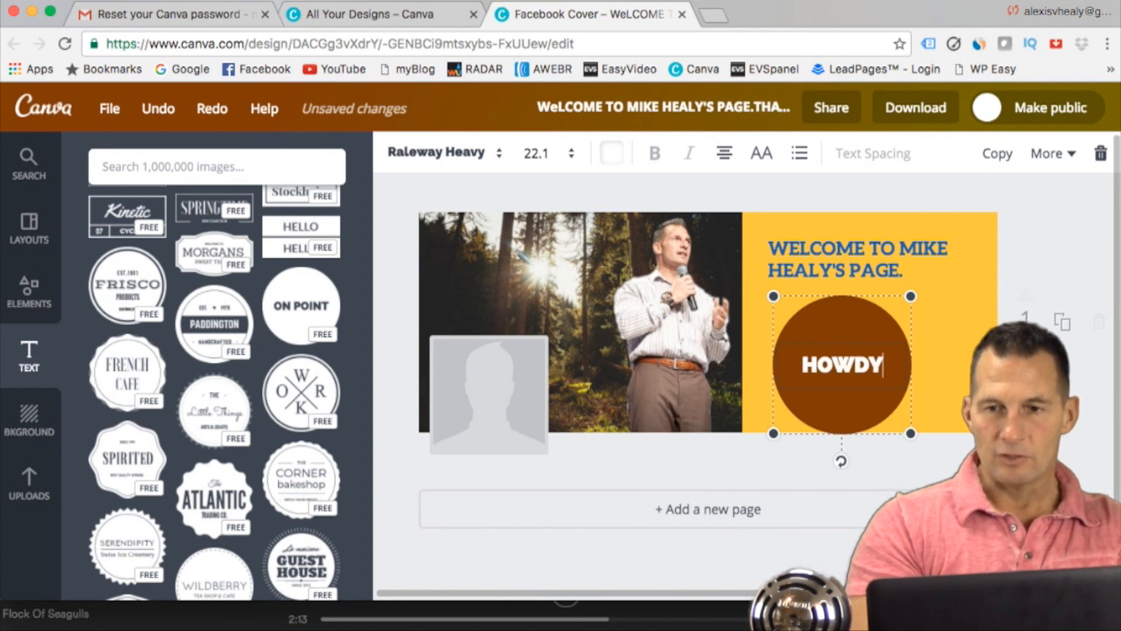
type("!")
left_click(859, 324)
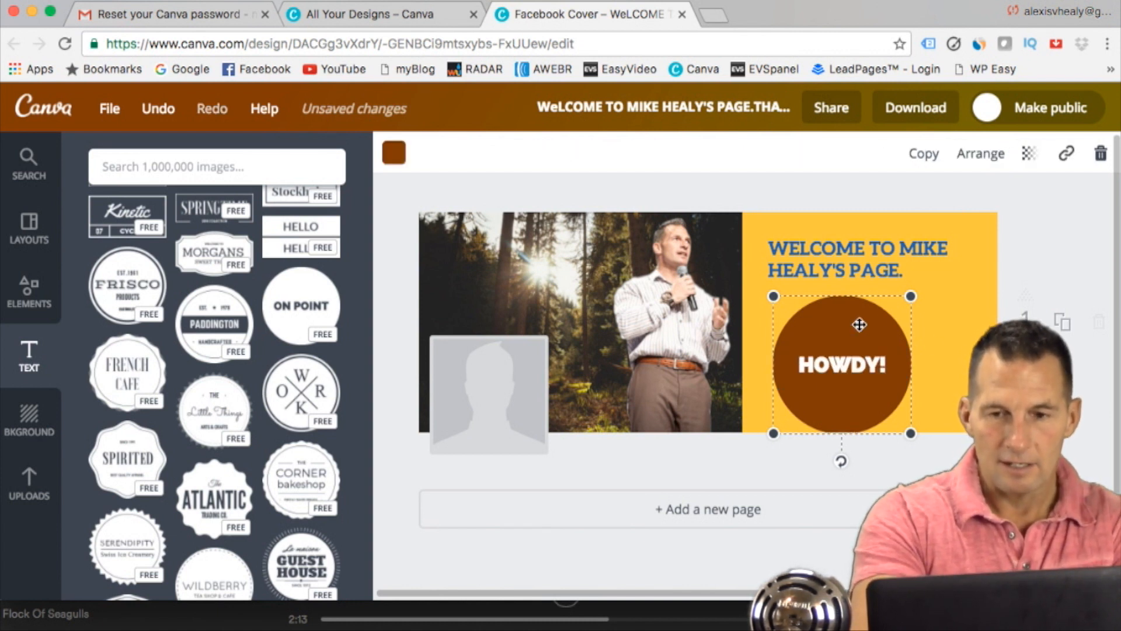
Step: Recolour the "HOWDY!" badge coral red from the default palette, shrink it slightly and reposition it beneath the welcome text in the yellow panel
left_click(394, 153)
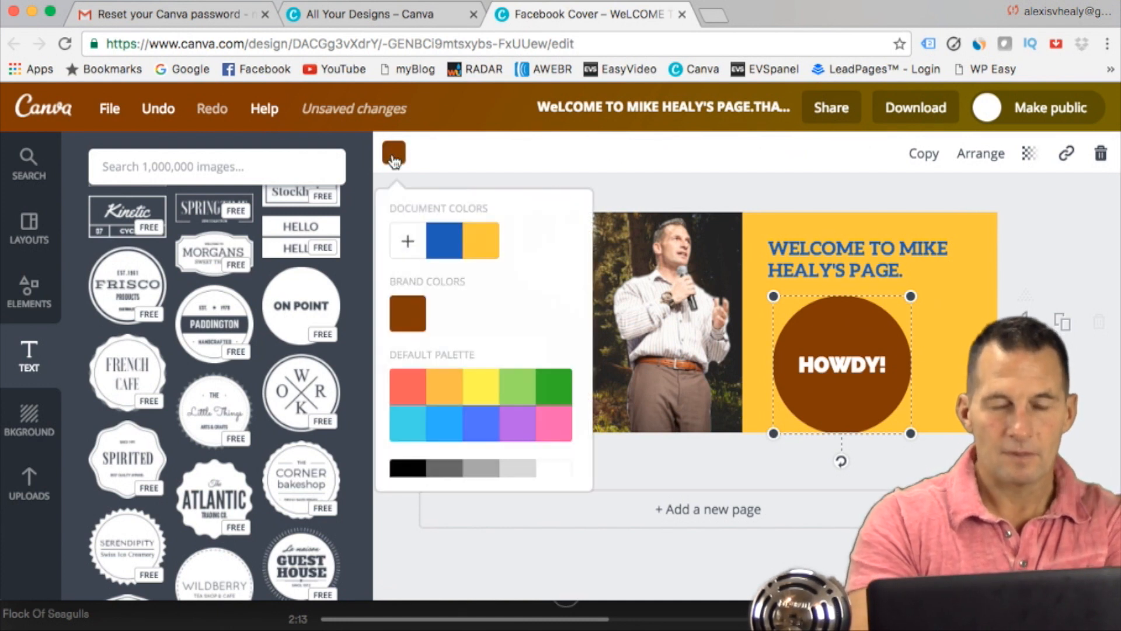
left_click(409, 387)
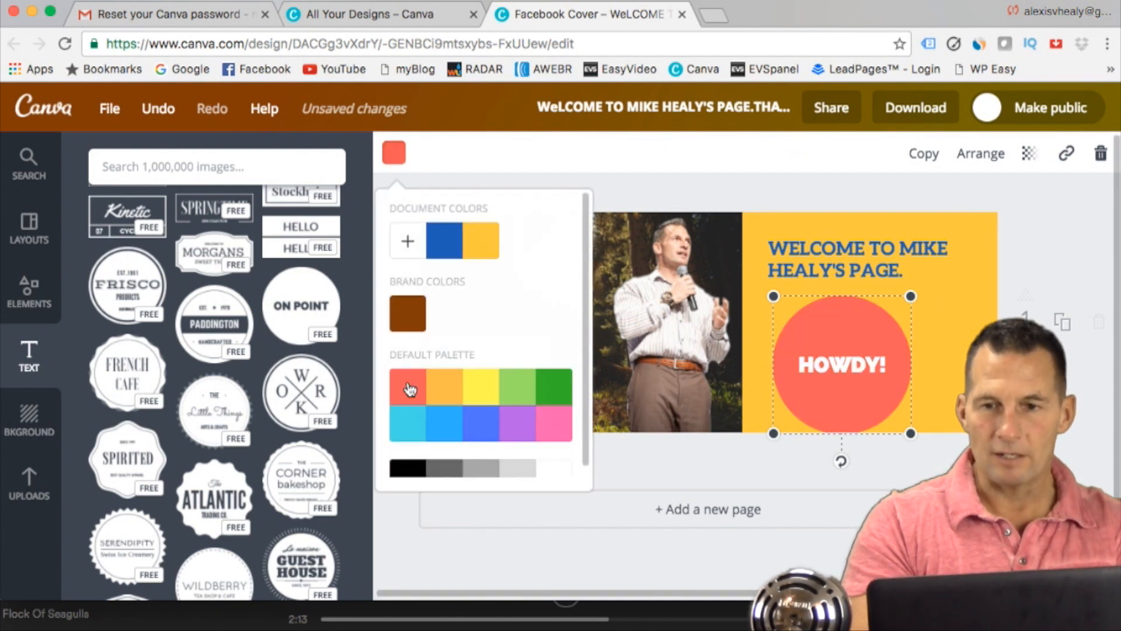
left_click_drag(847, 300, 878, 308)
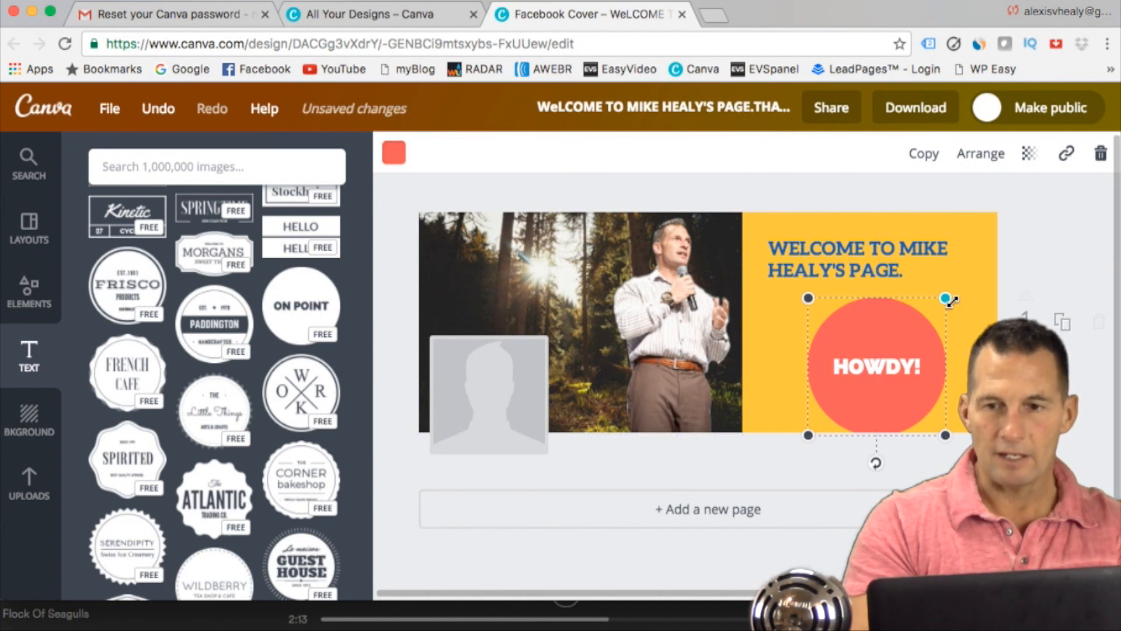
left_click_drag(947, 300, 929, 314)
left_click_drag(872, 341, 880, 326)
left_click(1063, 265)
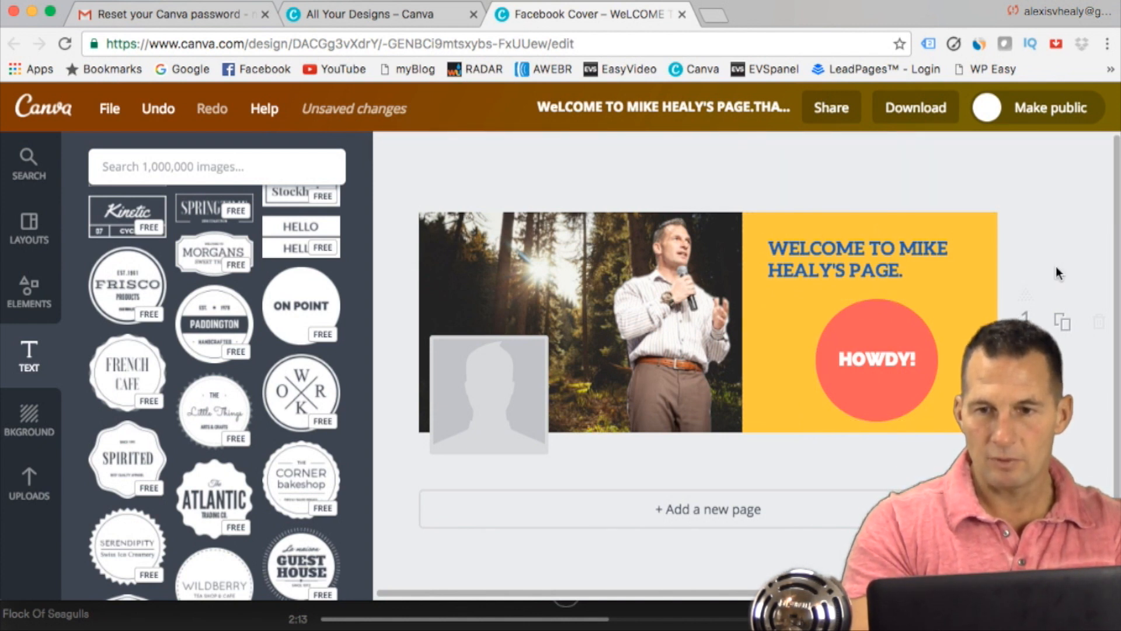
Step: Shift the man's photo slightly away from the yellow panel and duplicate the cover page
left_click_drag(691, 291, 664, 289)
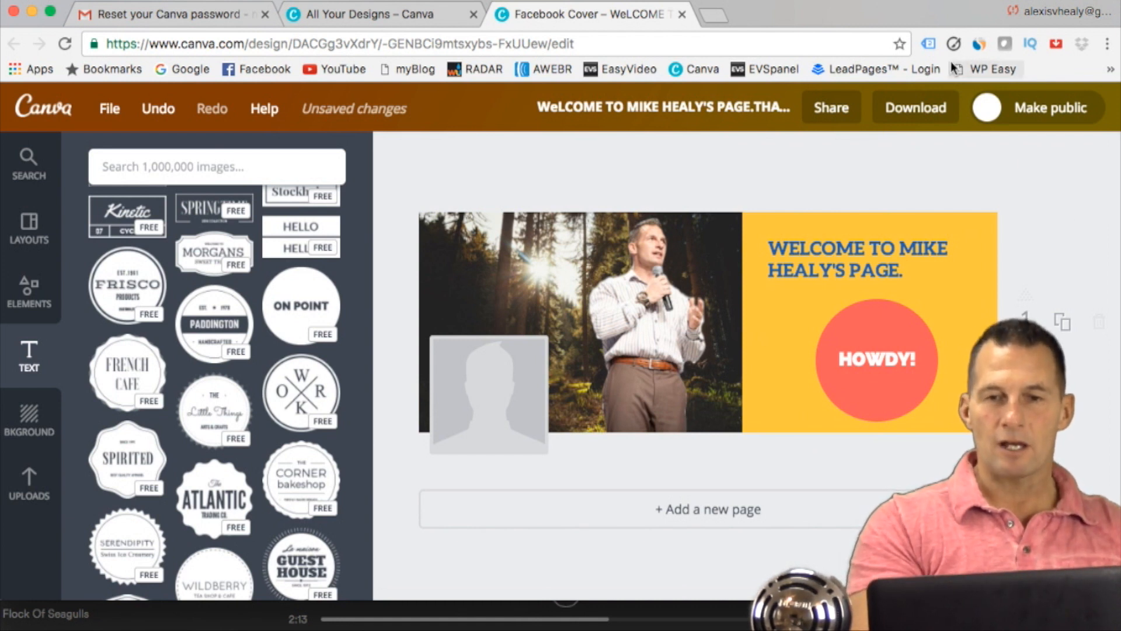
left_click(1063, 323)
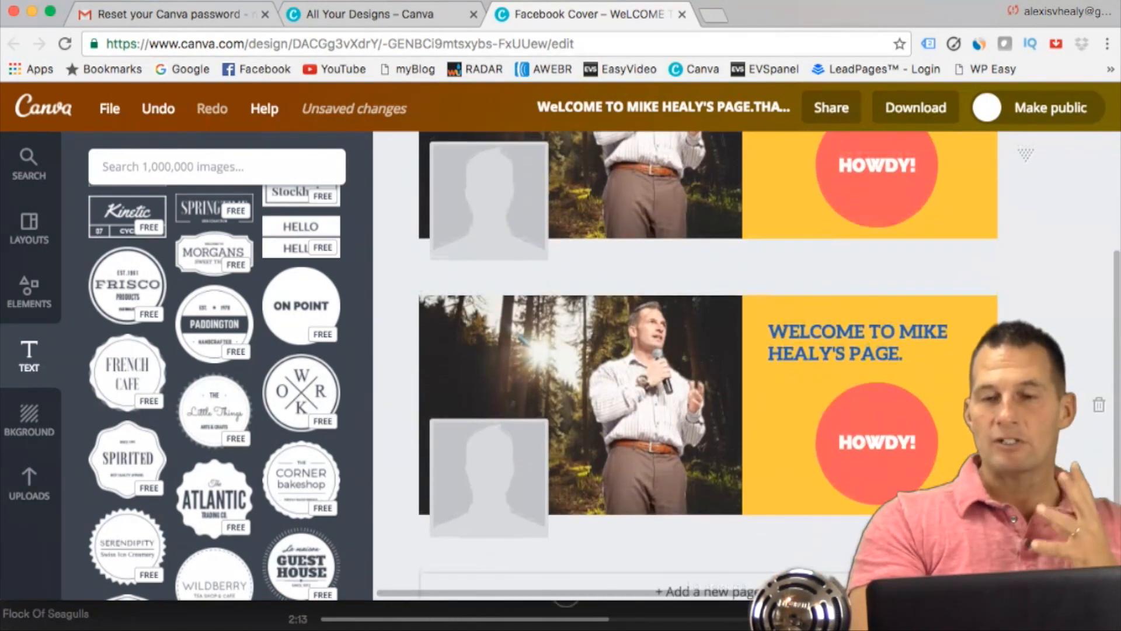
Step: On the duplicated page, replace the man's photo with the uploaded smiling cartoon businessman with one open hand, placed over the forest beside the yellow panel
left_click(660, 367)
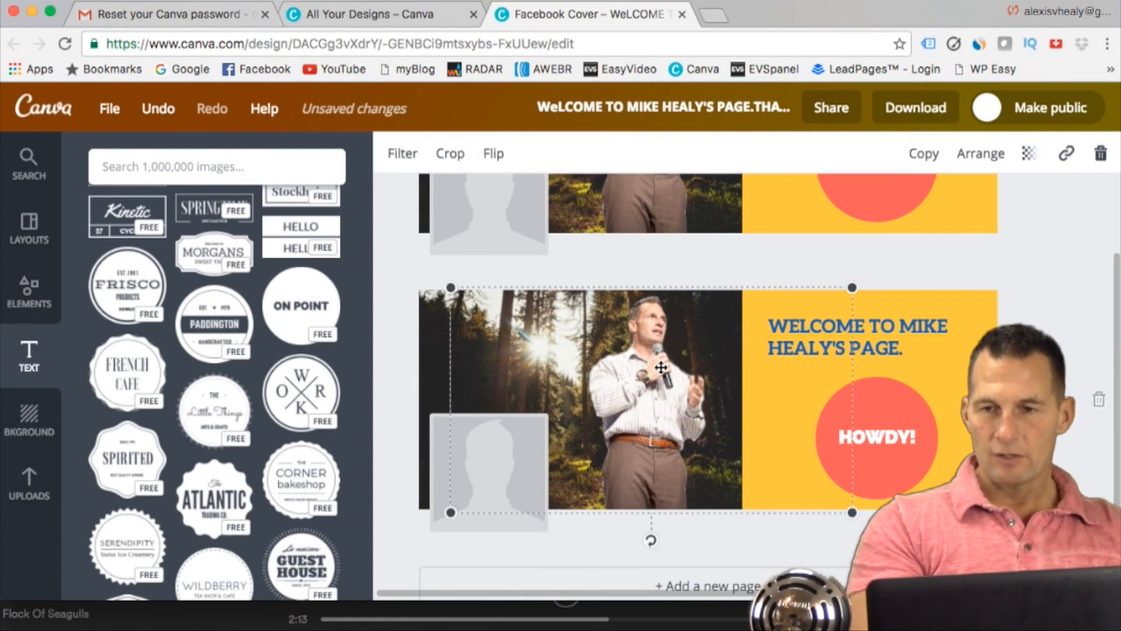
key("Delete")
left_click(29, 482)
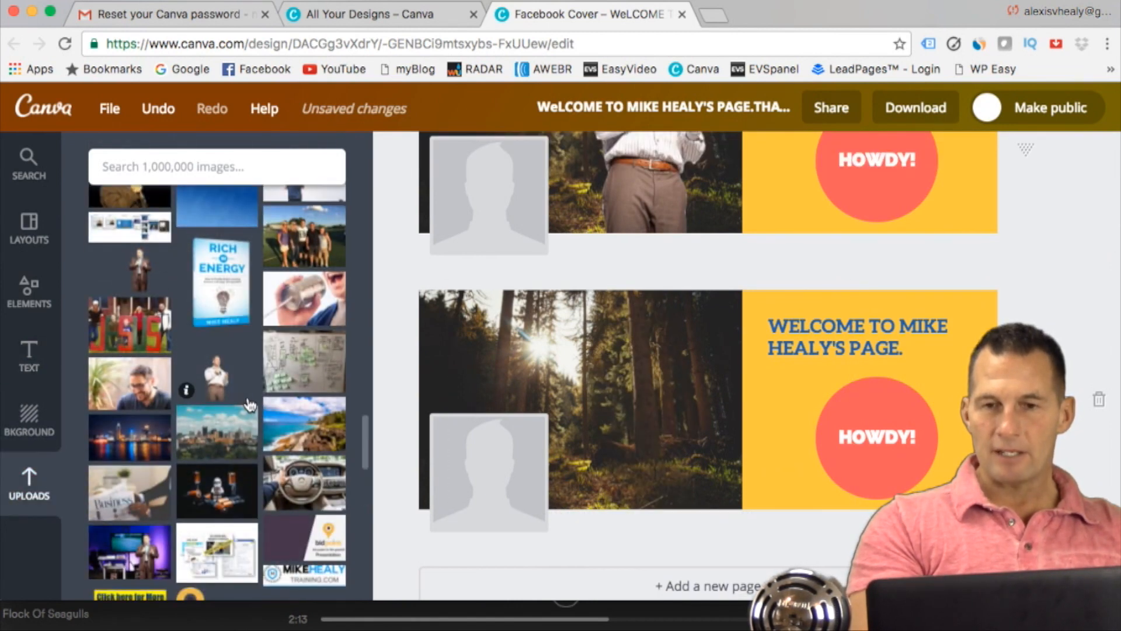
scroll(249, 404, "down", 15)
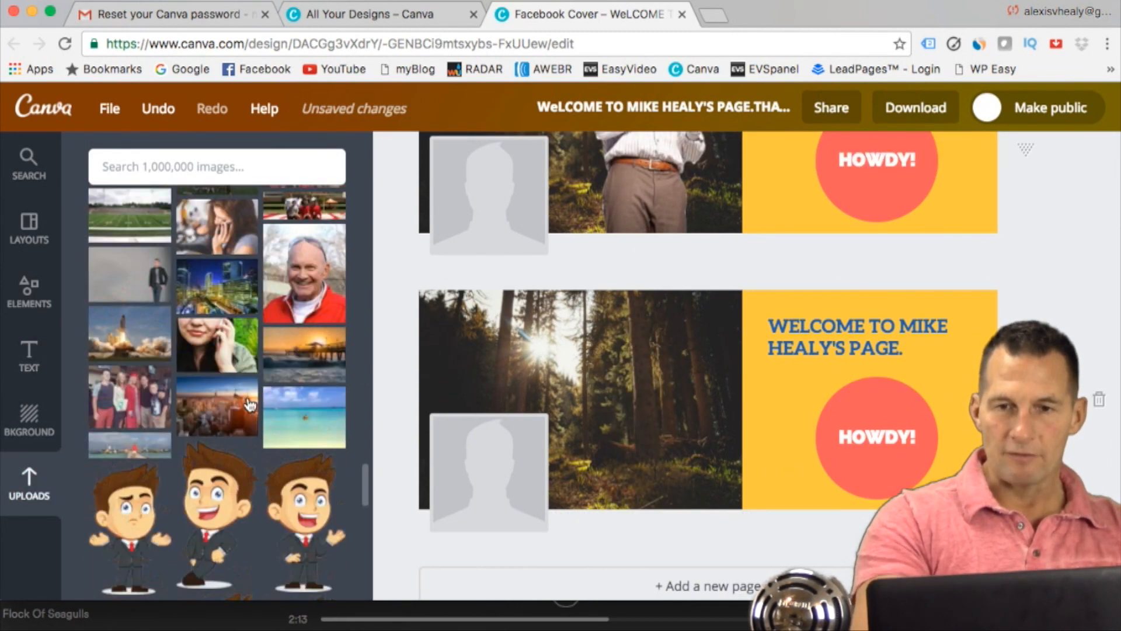
scroll(249, 404, "down", 5)
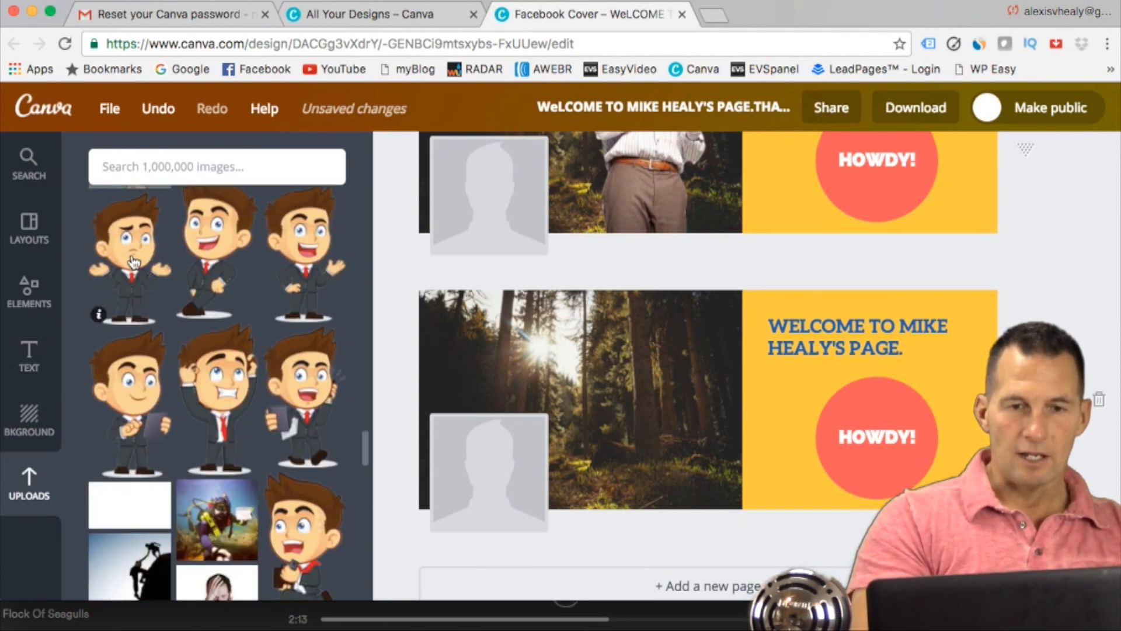
left_click(301, 260)
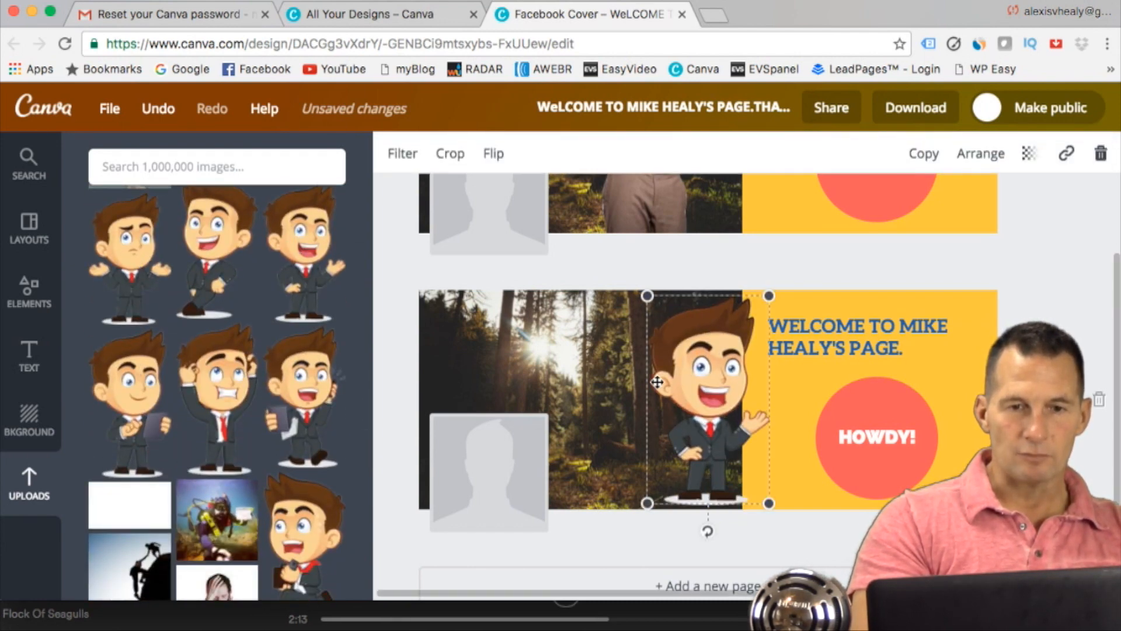
left_click_drag(701, 384, 664, 385)
left_click(1053, 311)
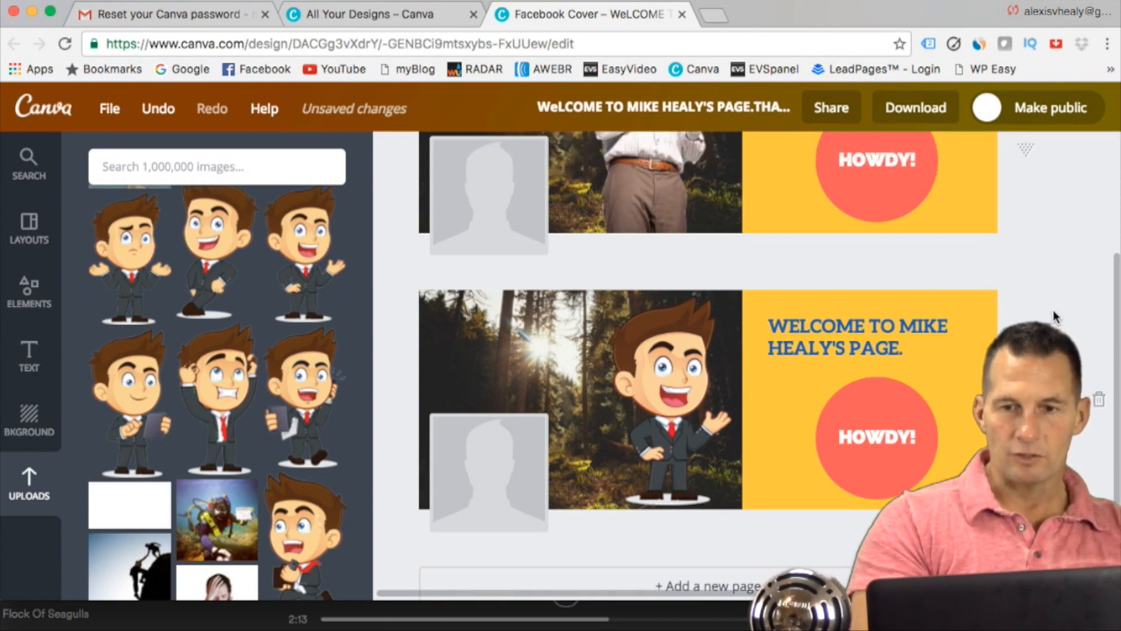
Step: Download all pages of the cover design as PNG and dismiss the download confirmation
scroll(1053, 309, "up", 5)
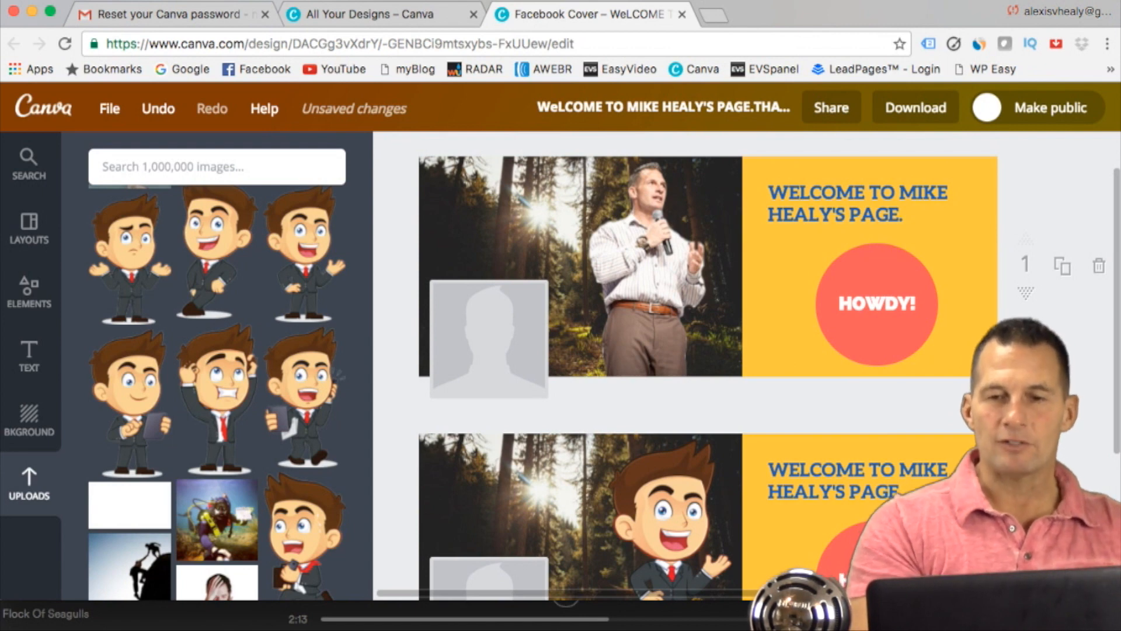
left_click(919, 109)
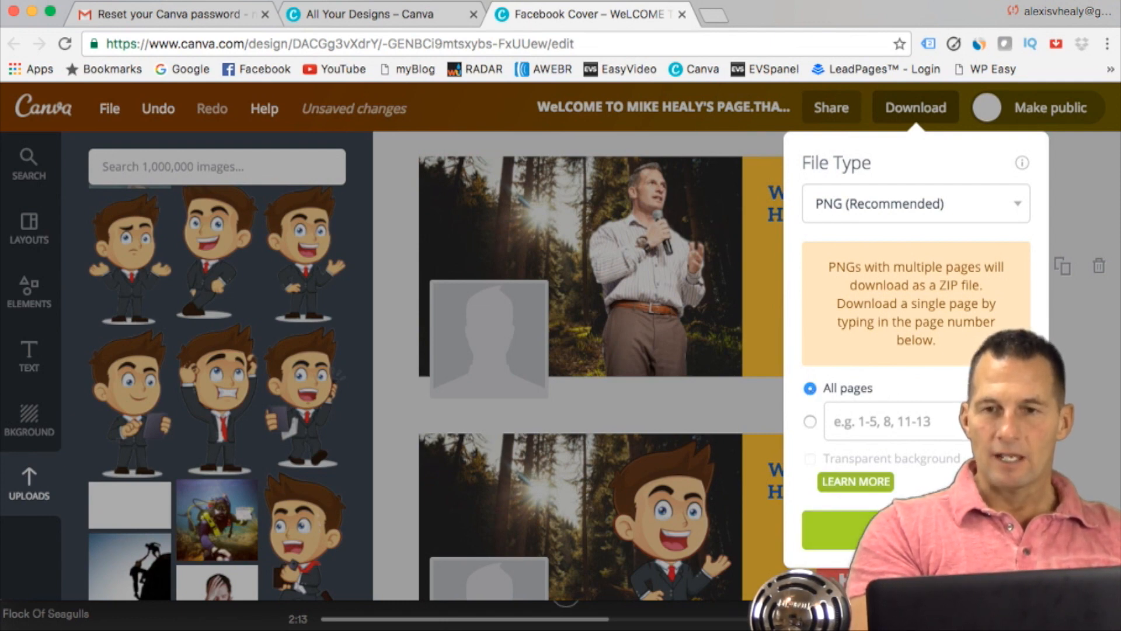
left_click(916, 529)
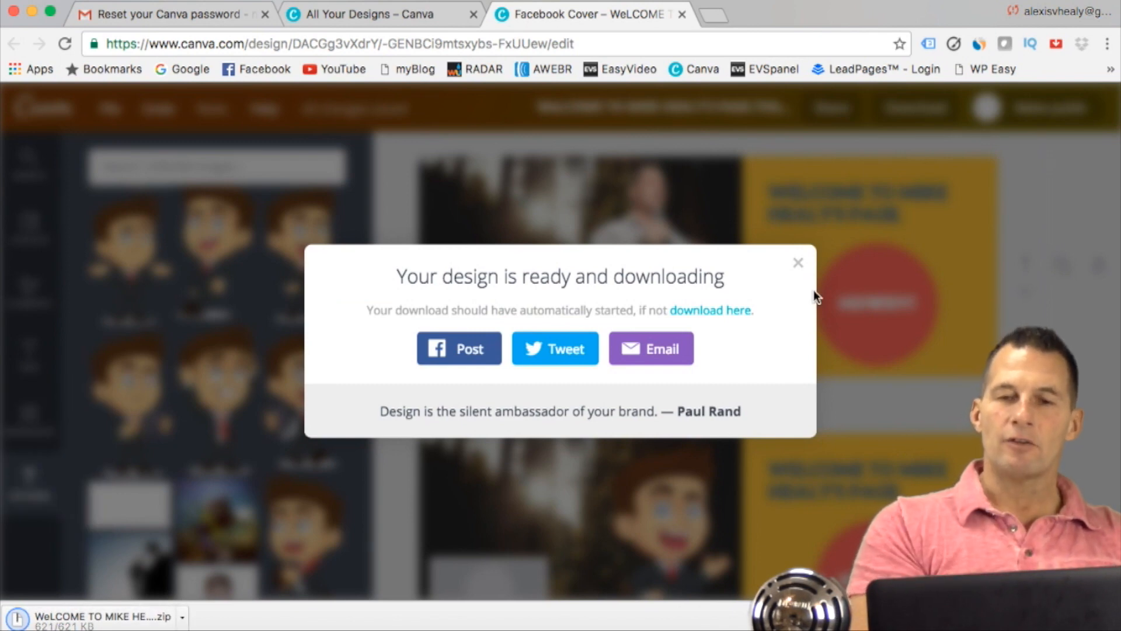
left_click(798, 264)
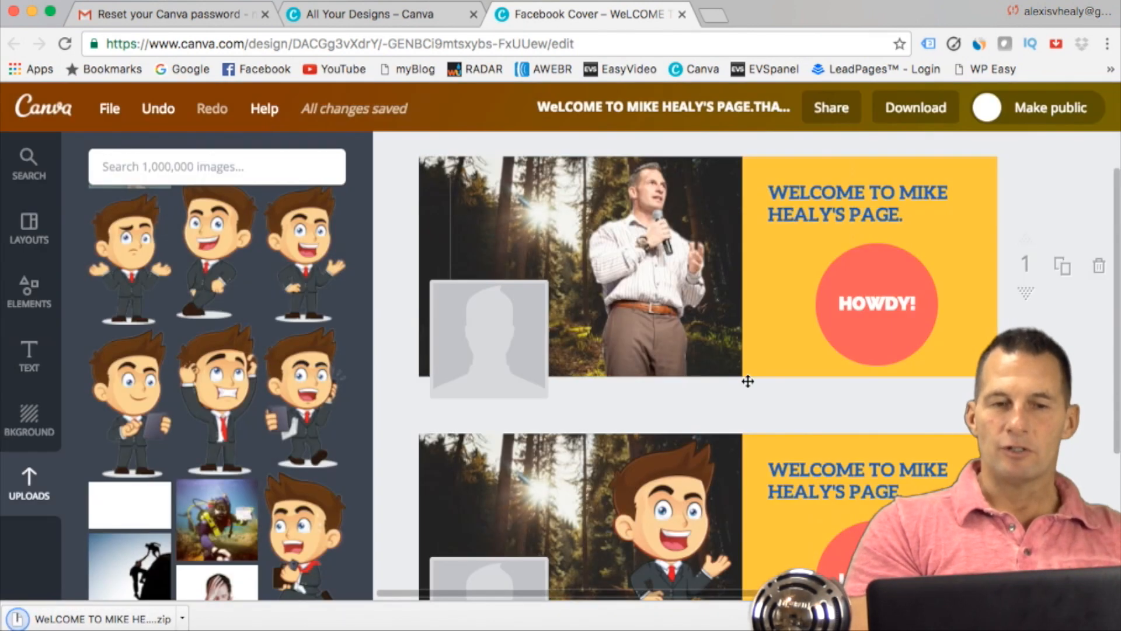
Step: Return to the design creation page and look through the design types, from social media posts to events and ads
left_click(407, 15)
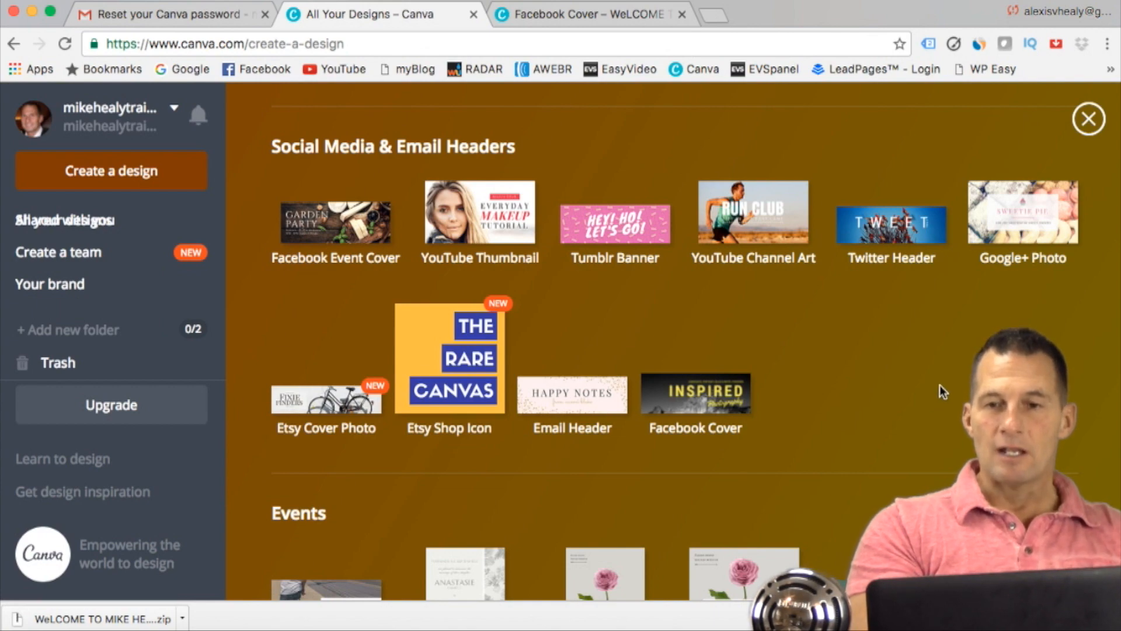
scroll(939, 386, "up", 10)
scroll(940, 386, "down", 10)
scroll(940, 386, "up", 6)
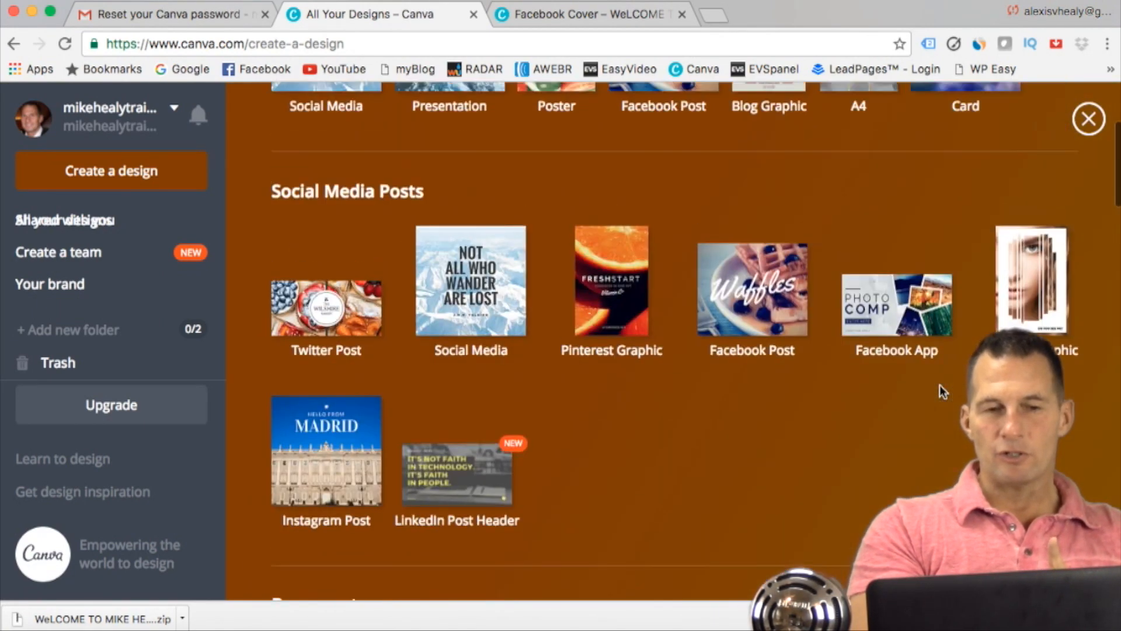
scroll(940, 362, "down", 3)
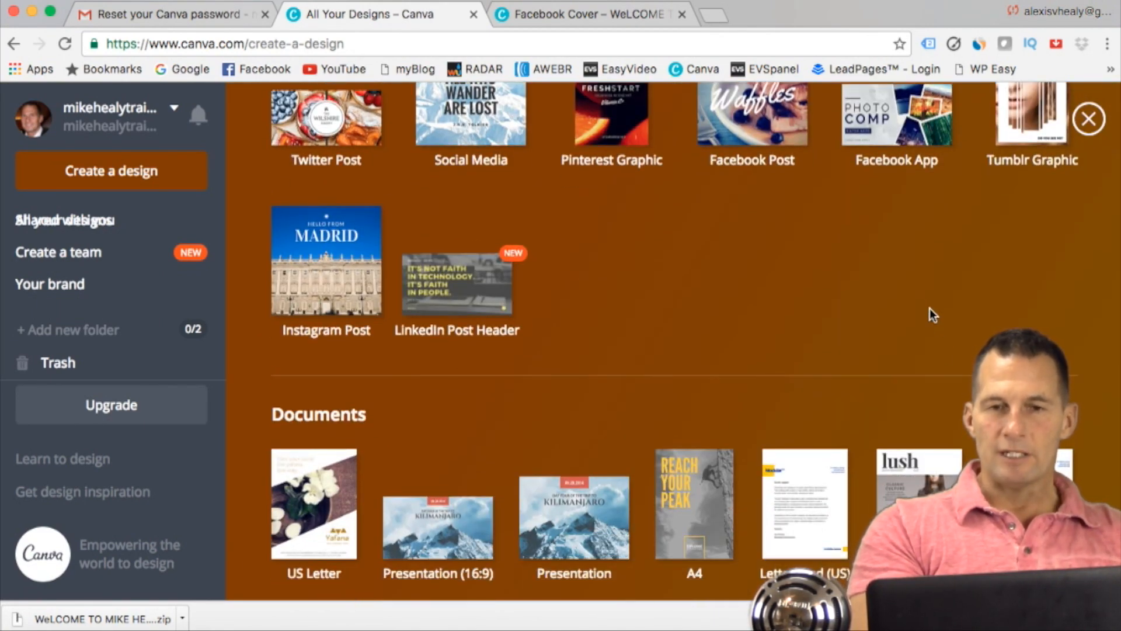
scroll(914, 297, "down", 1)
scroll(914, 299, "down", 15)
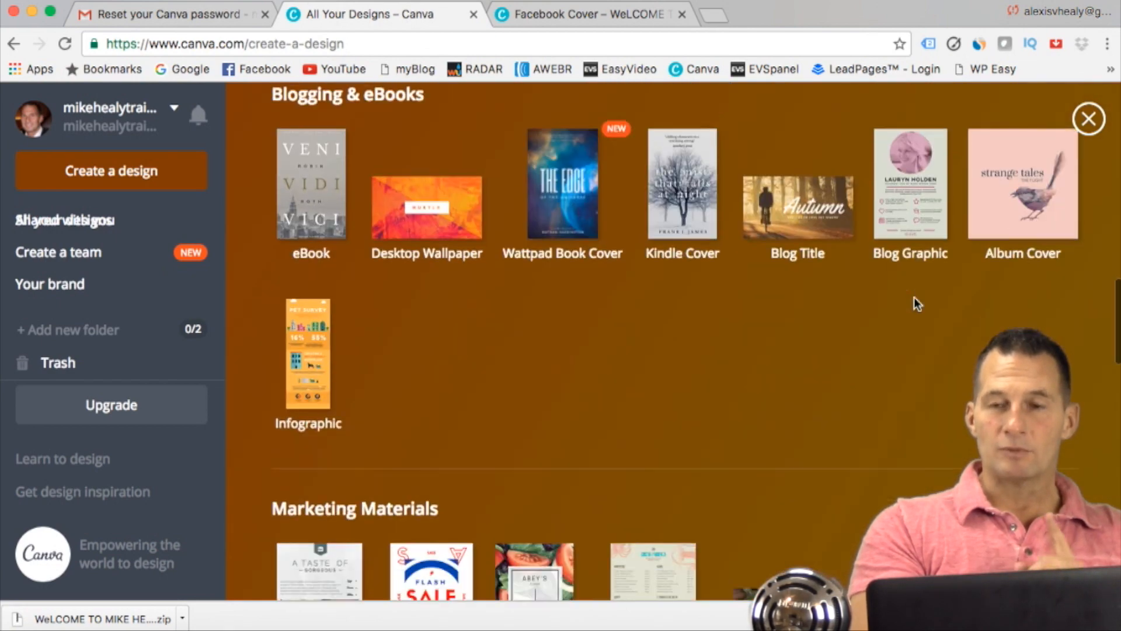
scroll(914, 297, "down", 10)
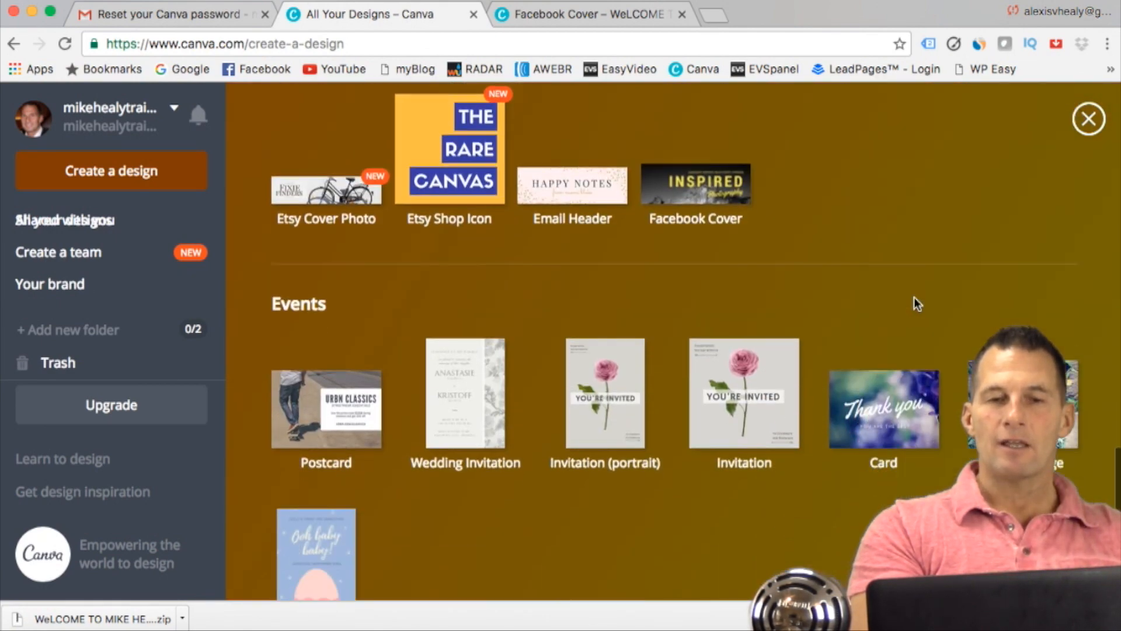
scroll(810, 258, "down", 4)
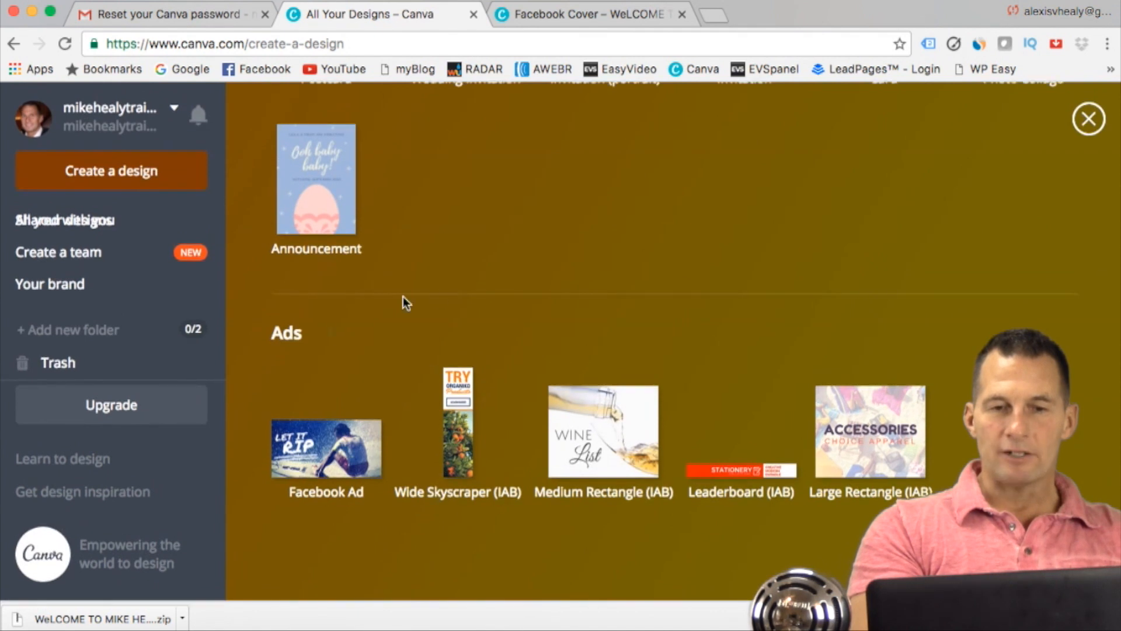
Step: Create a new Facebook Ad design and apply the free "NO FEAR GEARS" surfer layout
left_click(326, 446)
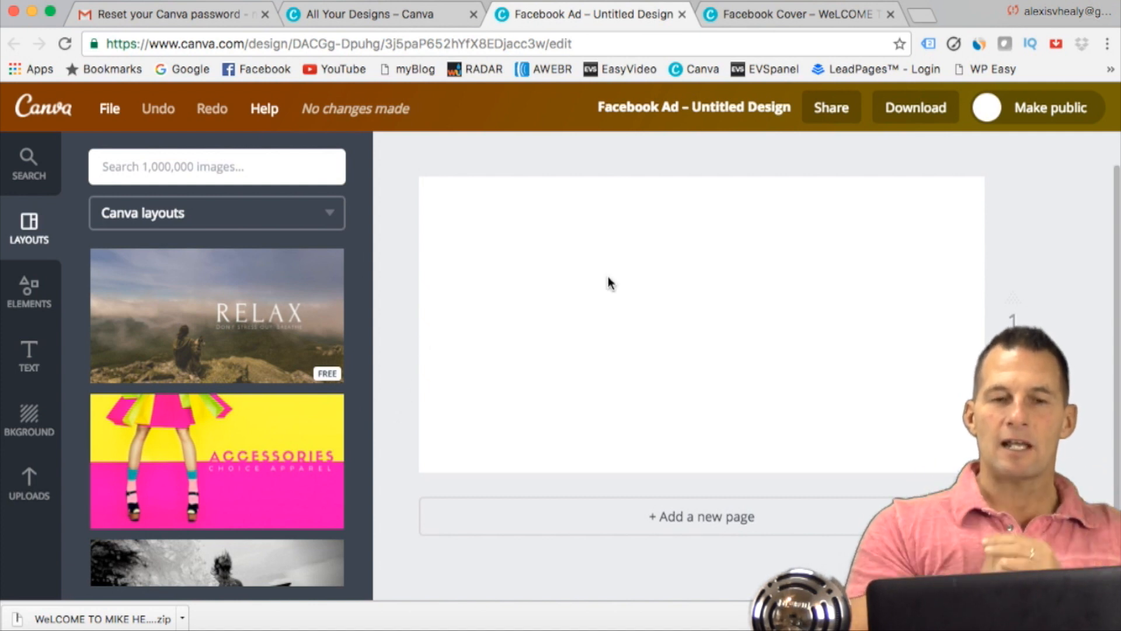
scroll(306, 347, "down", 3)
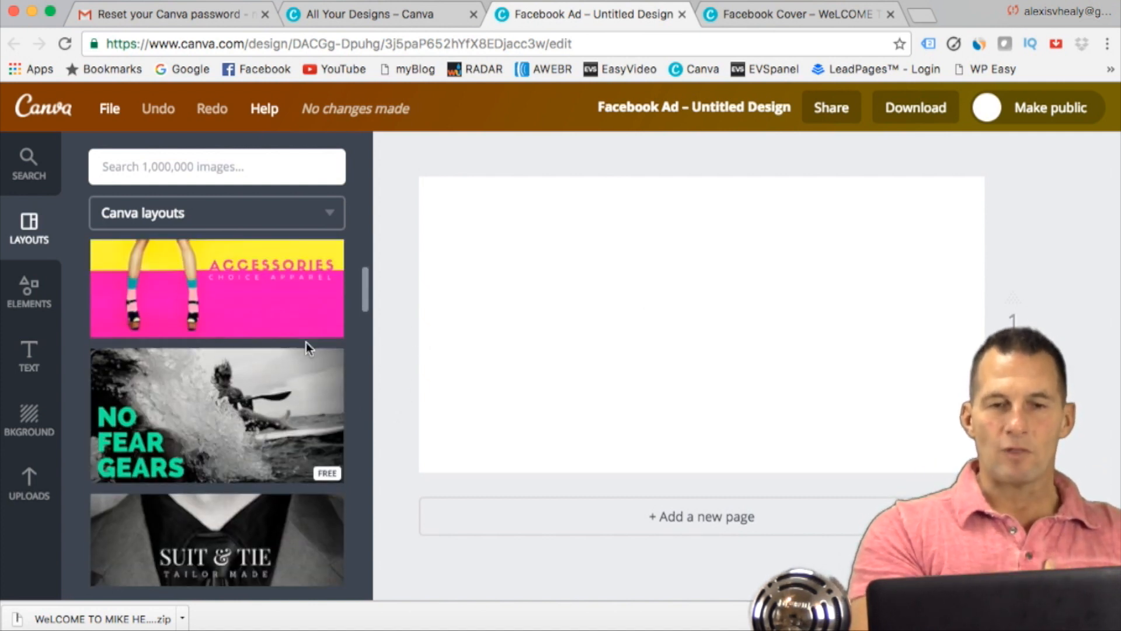
scroll(294, 329, "down", 2)
left_click(283, 315)
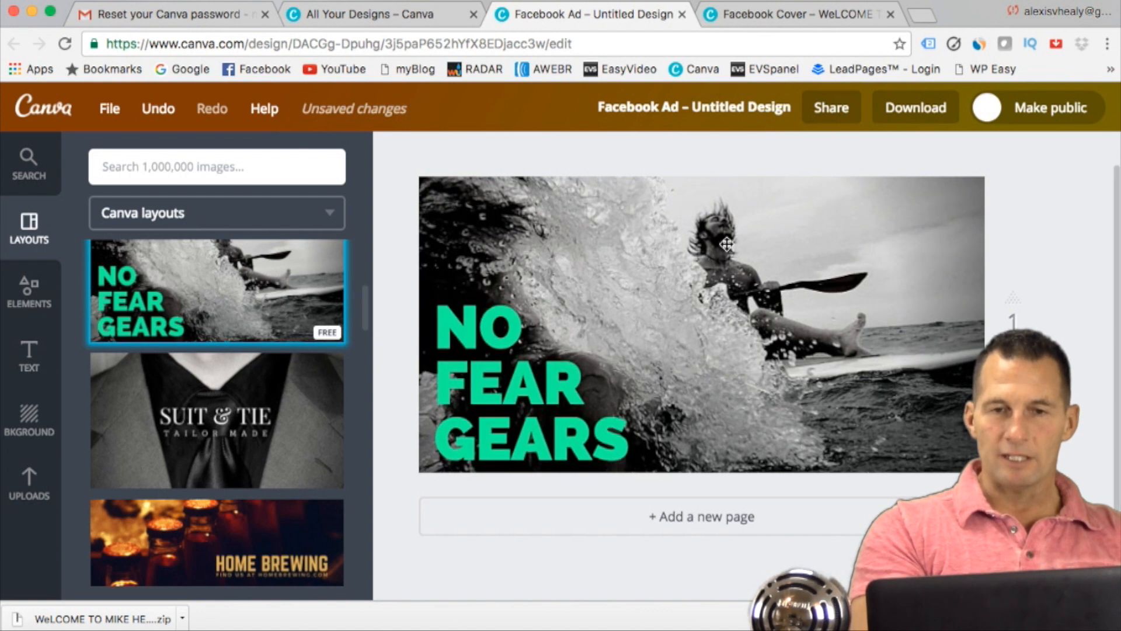
Step: Delete the surfer photo and the "NO FEAR GEARS" text from the ad layout
left_click(729, 244)
key("Delete")
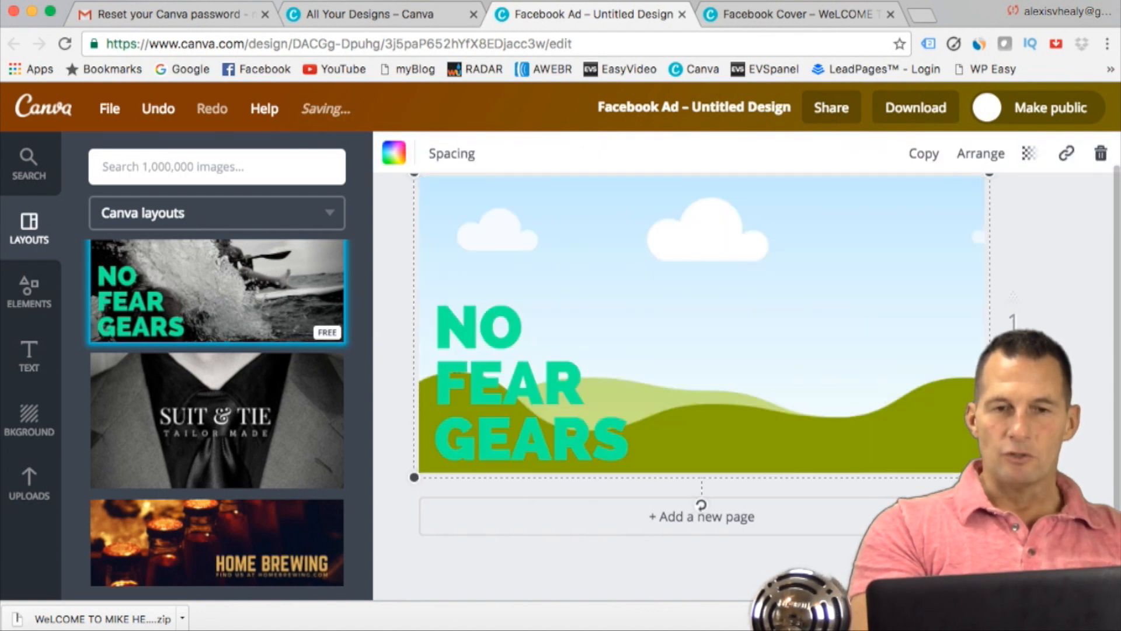
left_click(508, 353)
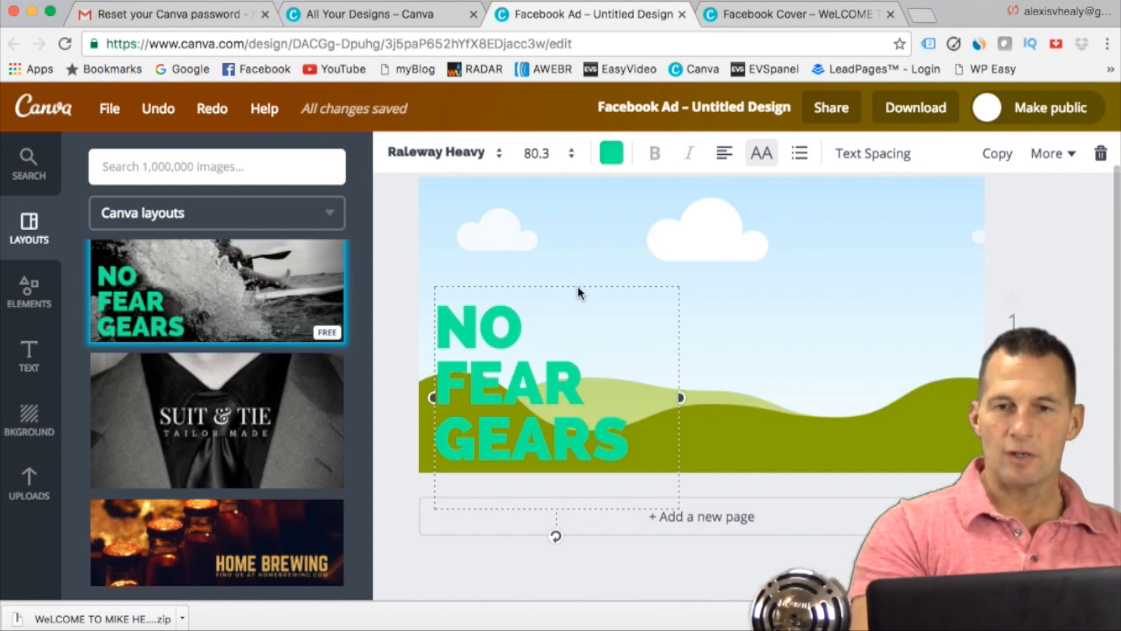
key("Delete")
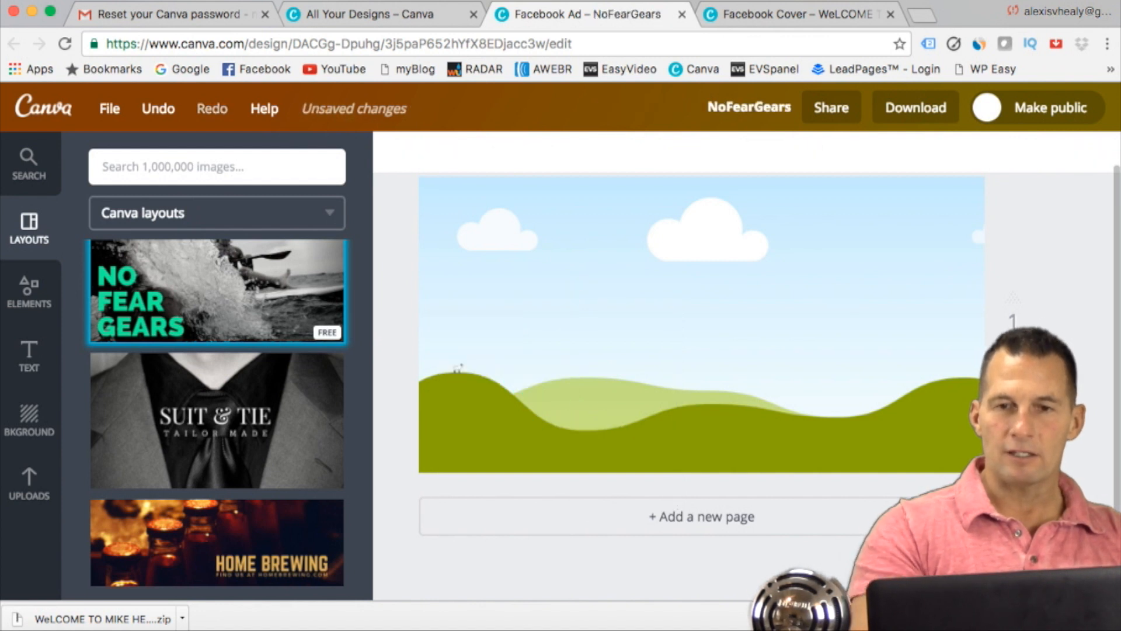
left_click(685, 272)
left_click(1062, 318)
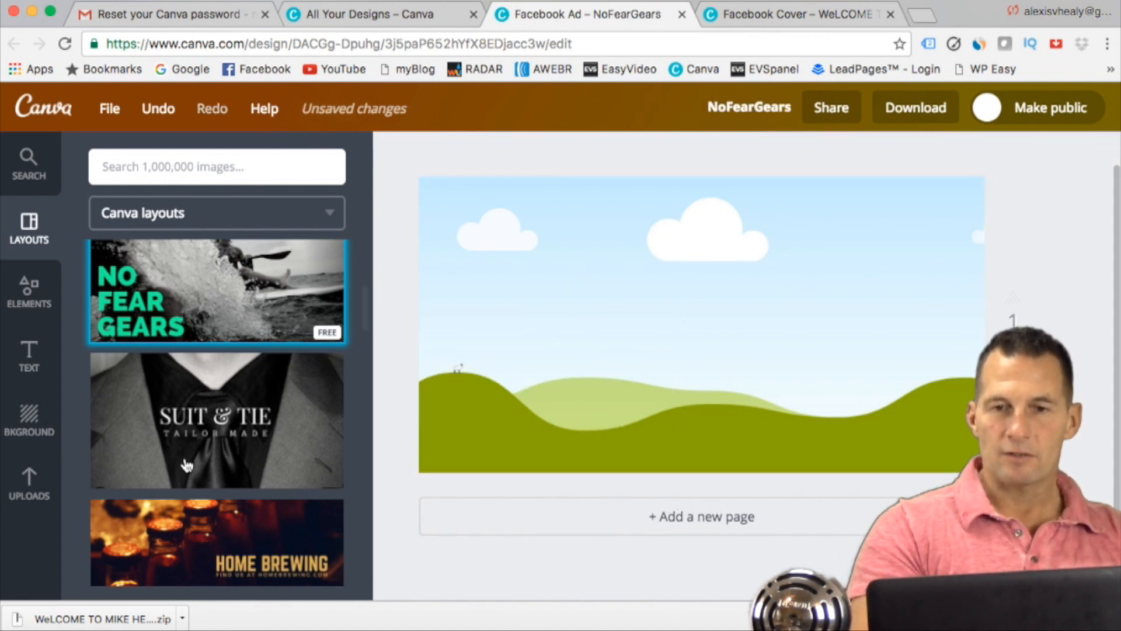
Step: Fill the ad's empty image frame with the uploaded photo of the football player throwing a ball
left_click(30, 485)
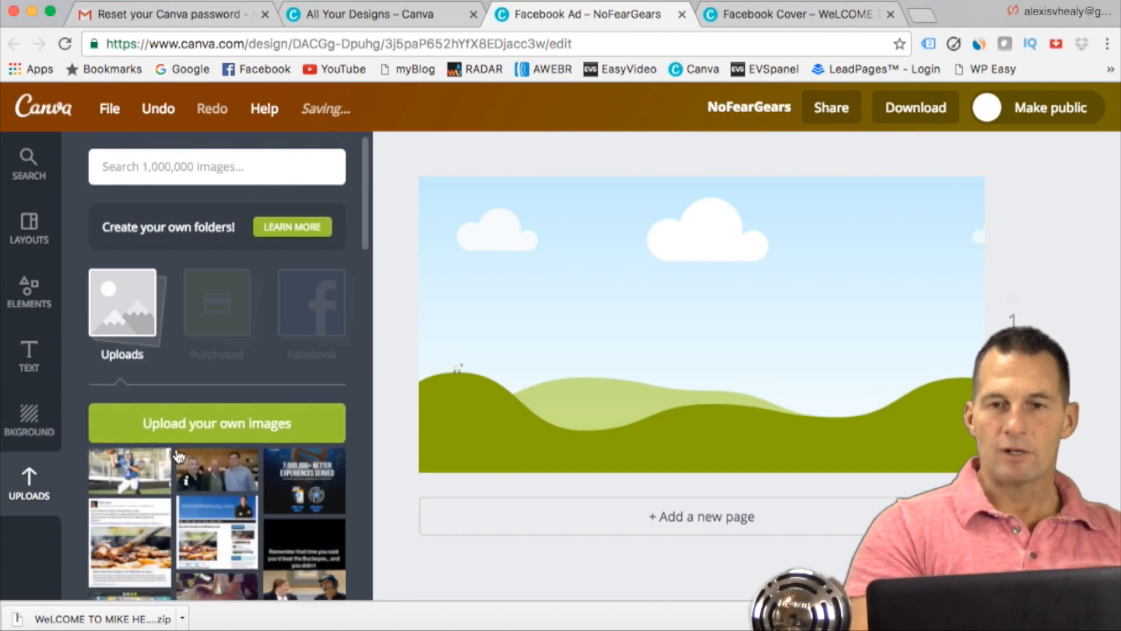
left_click_drag(144, 471, 586, 348)
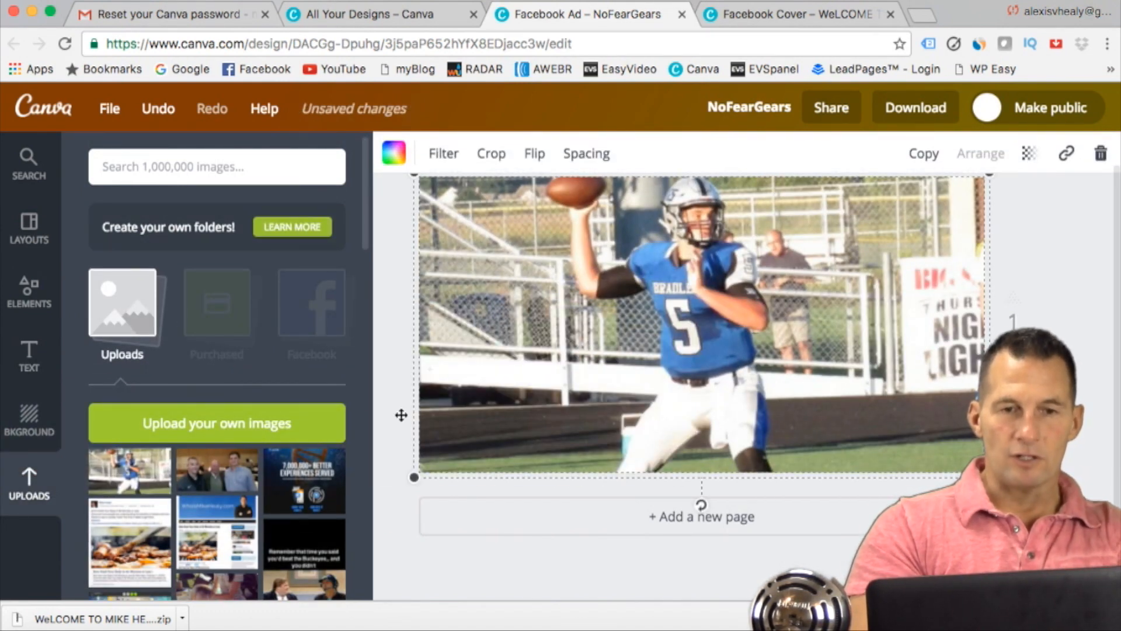
left_click(1044, 308)
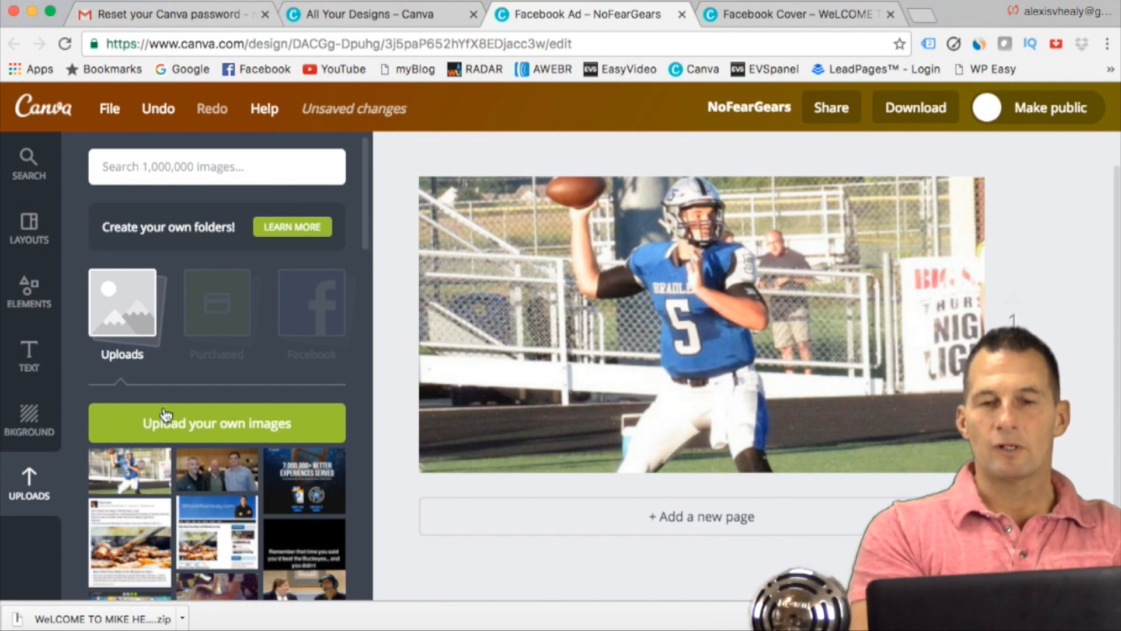
Step: Add a heading reading "PLAYER O F THE YEAR" and place it across the lower part of the football photo
left_click(28, 357)
left_click(231, 268)
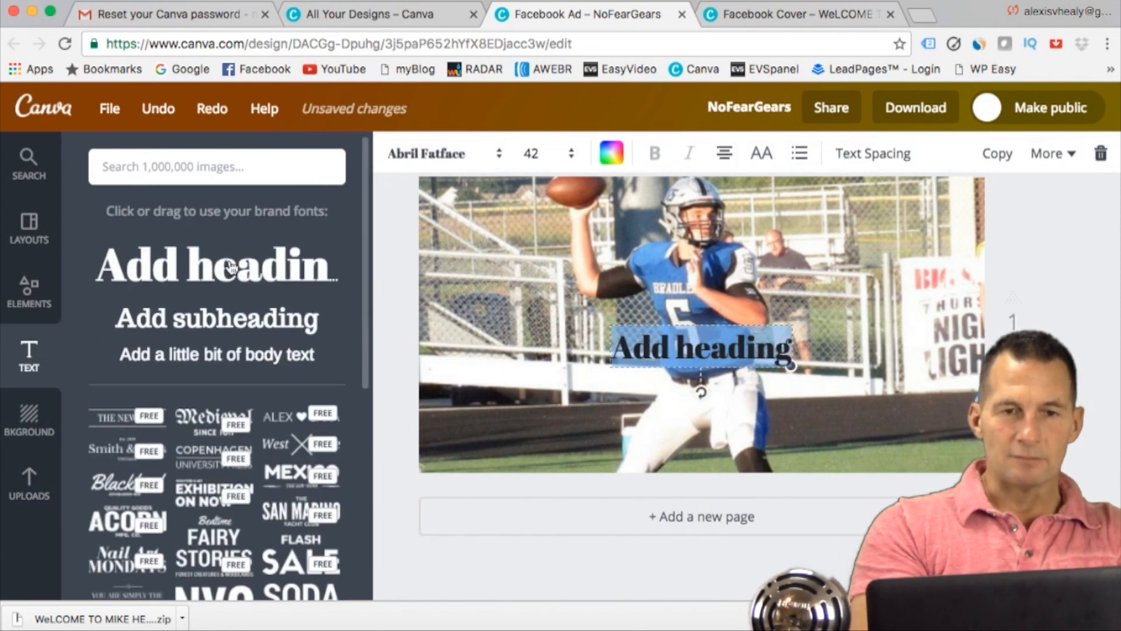
type("PLAYEER")
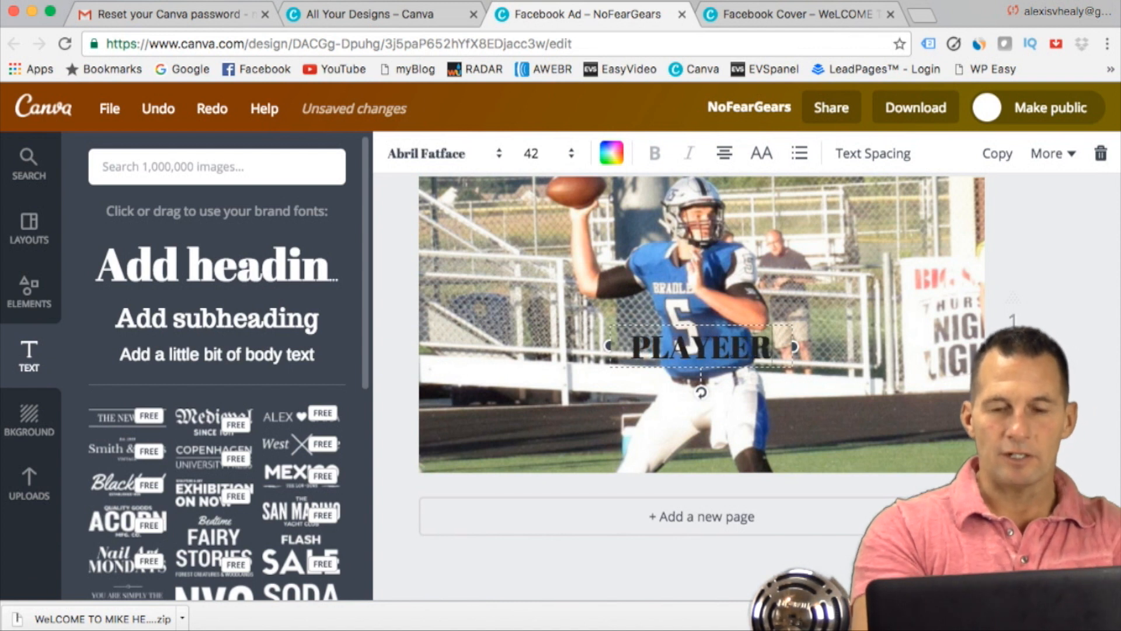
key("BackSpace")
key("BackSpace")
type("R O FTHE")
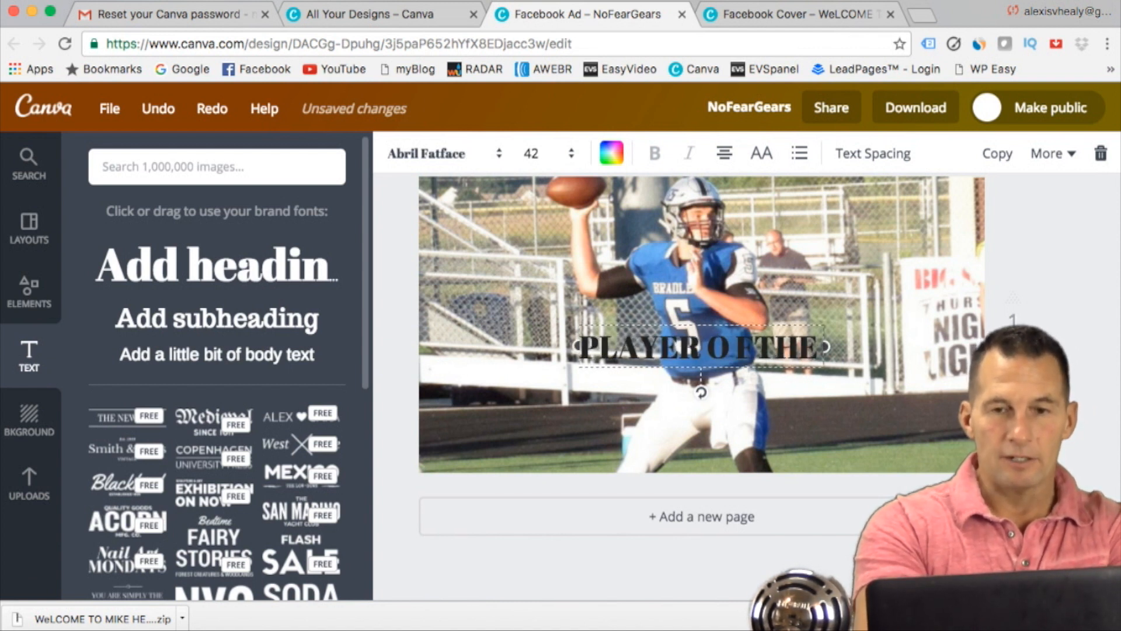
type(" Y")
key("BackSpace")
key("BackSpace")
key("BackSpace")
key("BackSpace")
key("BackSpace")
key("BackSpace")
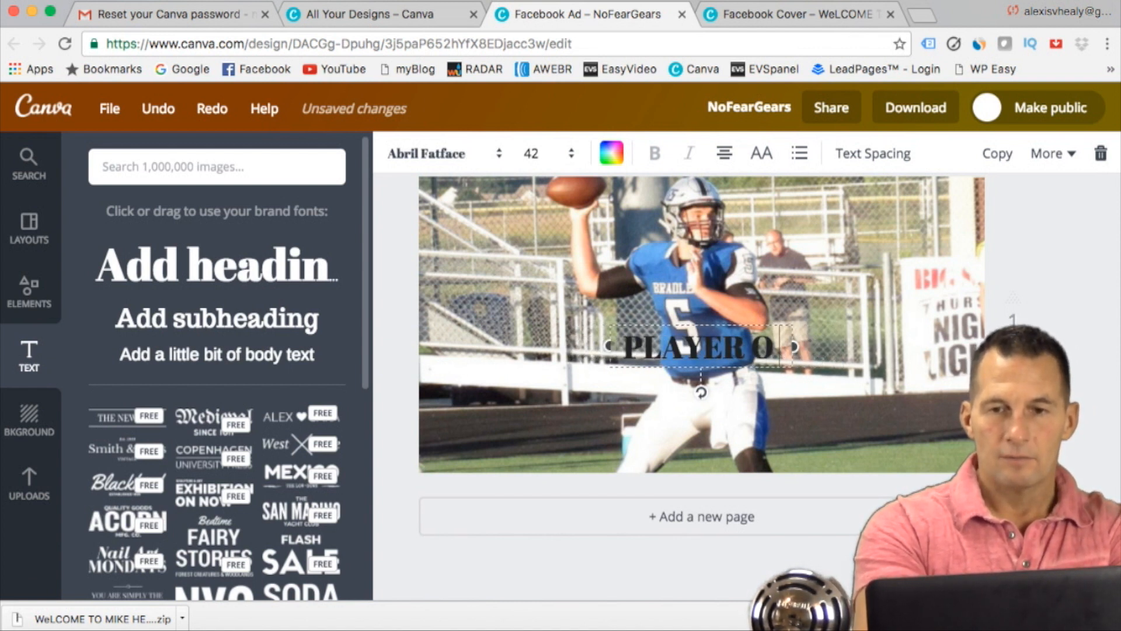
type("F THE YEAR")
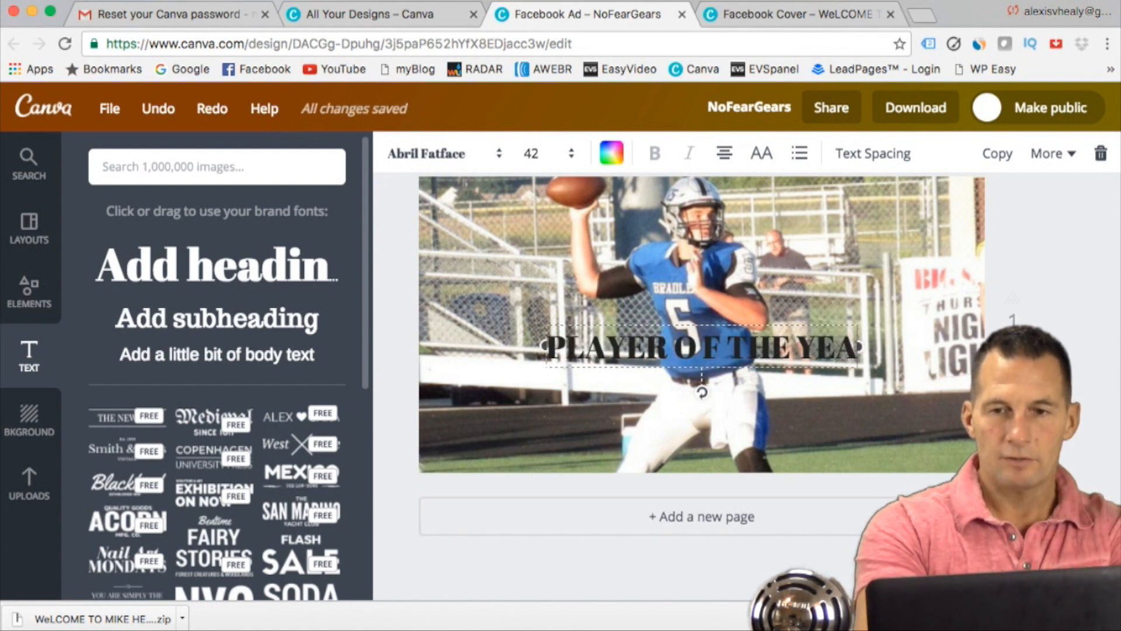
key("Return")
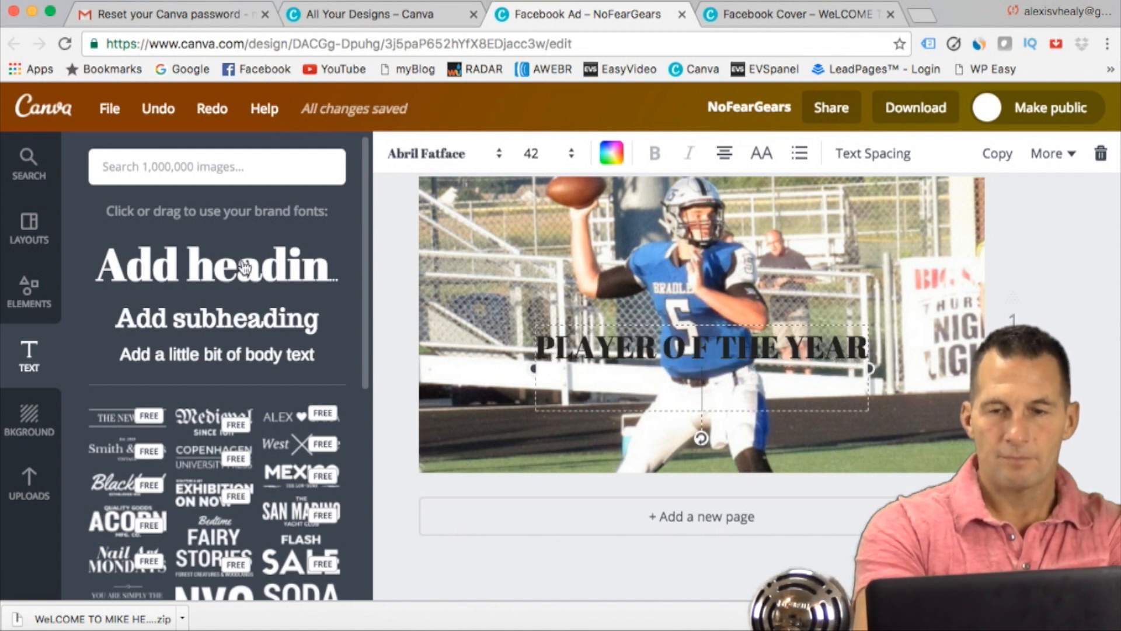
key("BackSpace")
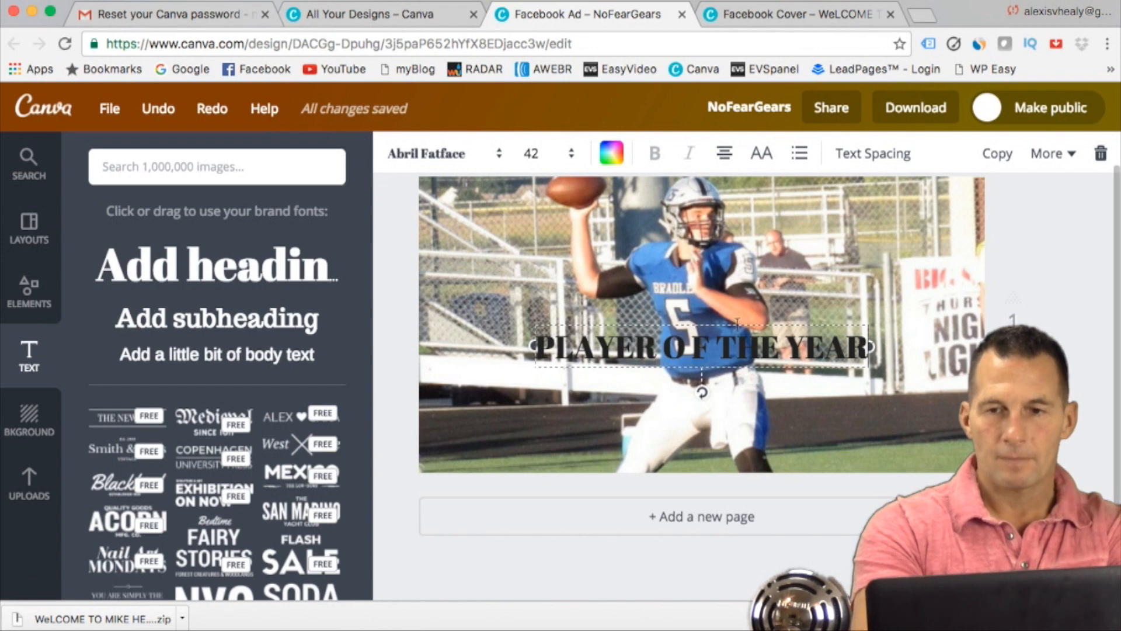
left_click_drag(740, 324, 740, 388)
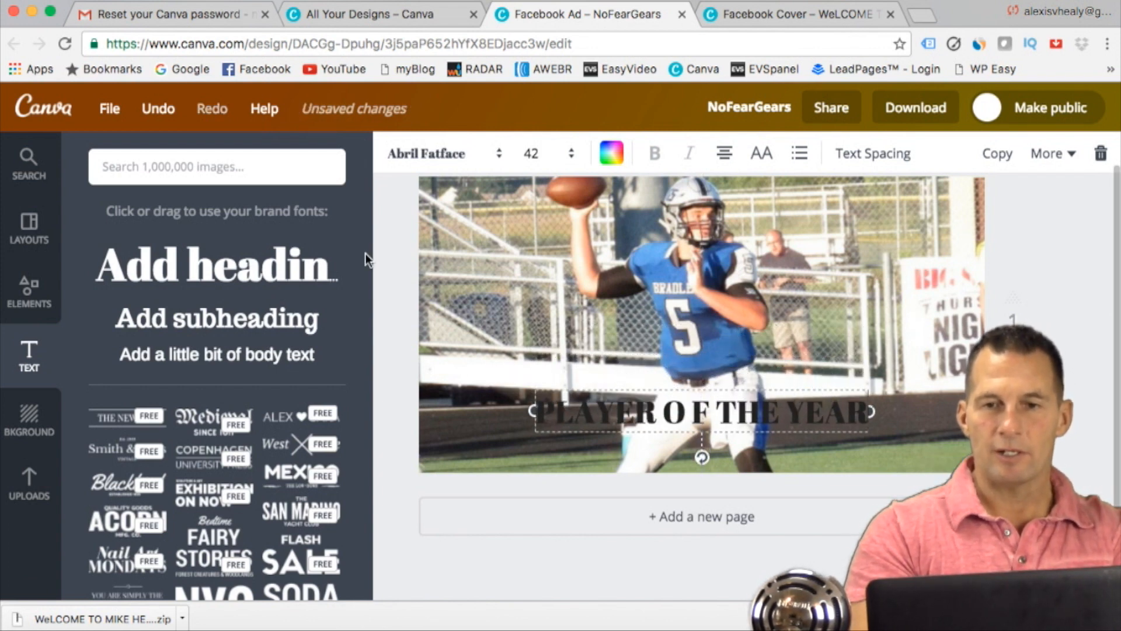
Step: Compare the Cali, Edge and Drama filters on the football photo and apply Epic at an intensity of 32
left_click(458, 244)
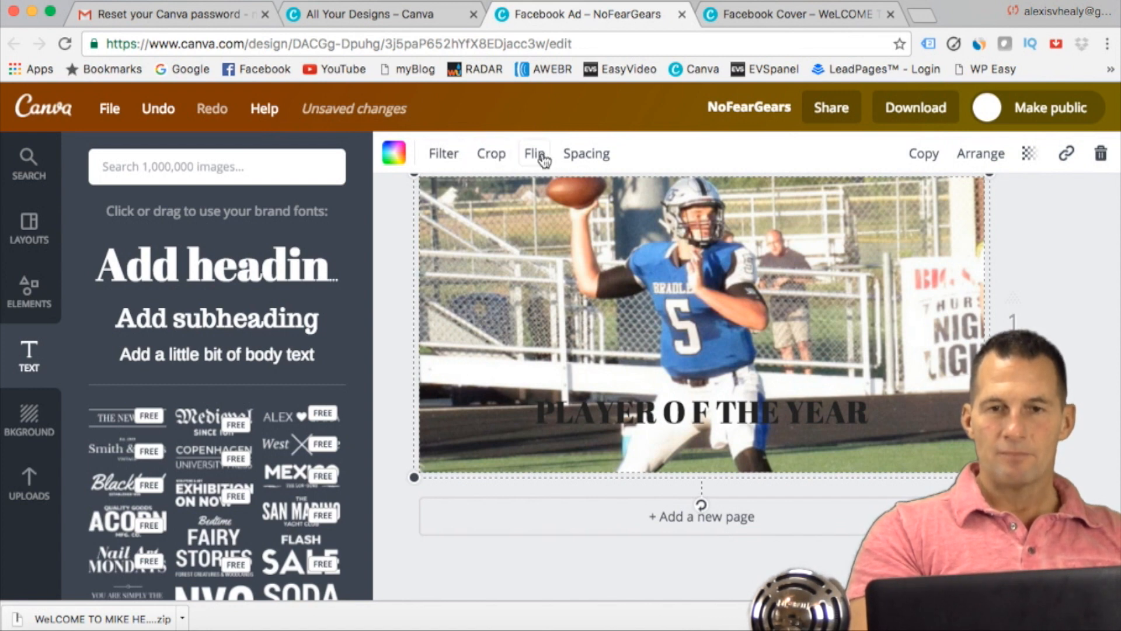
left_click(449, 159)
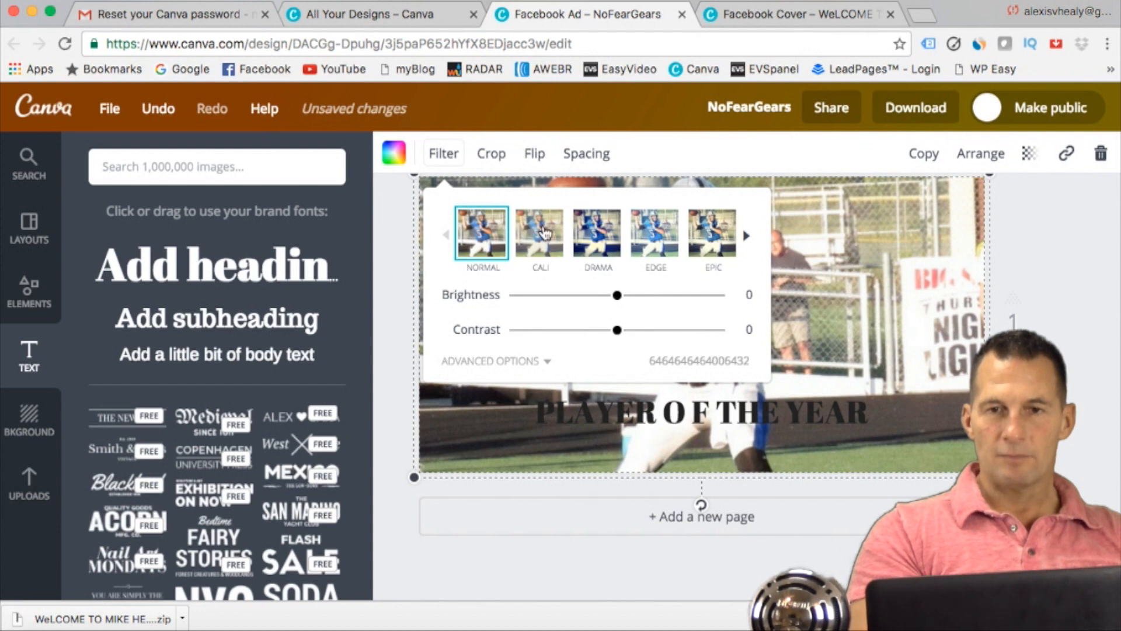
left_click(543, 233)
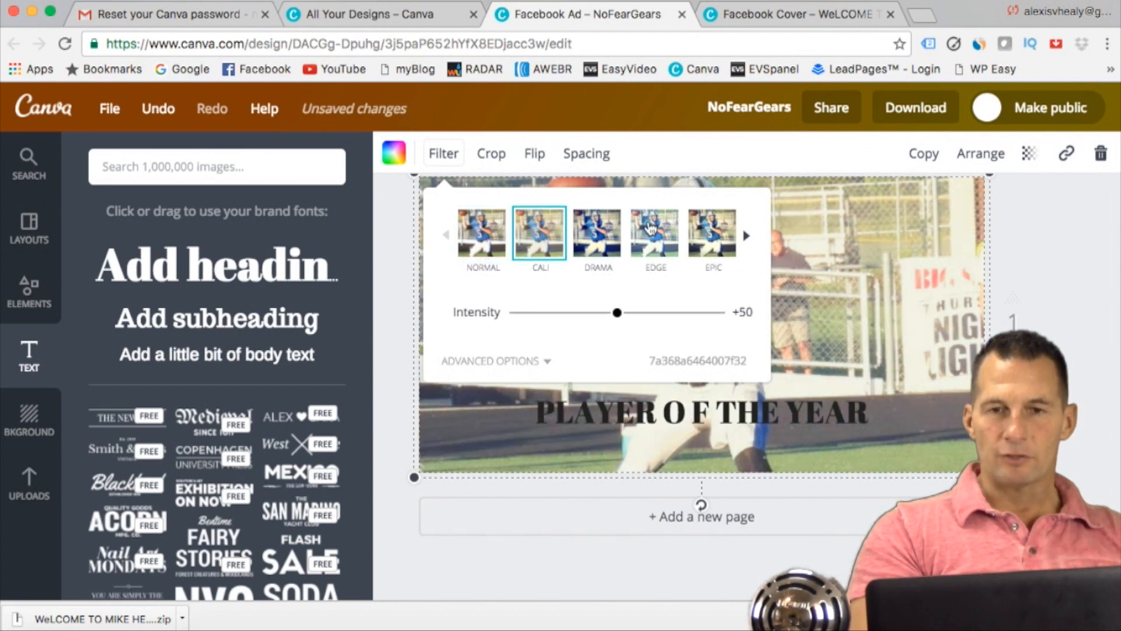
left_click(660, 232)
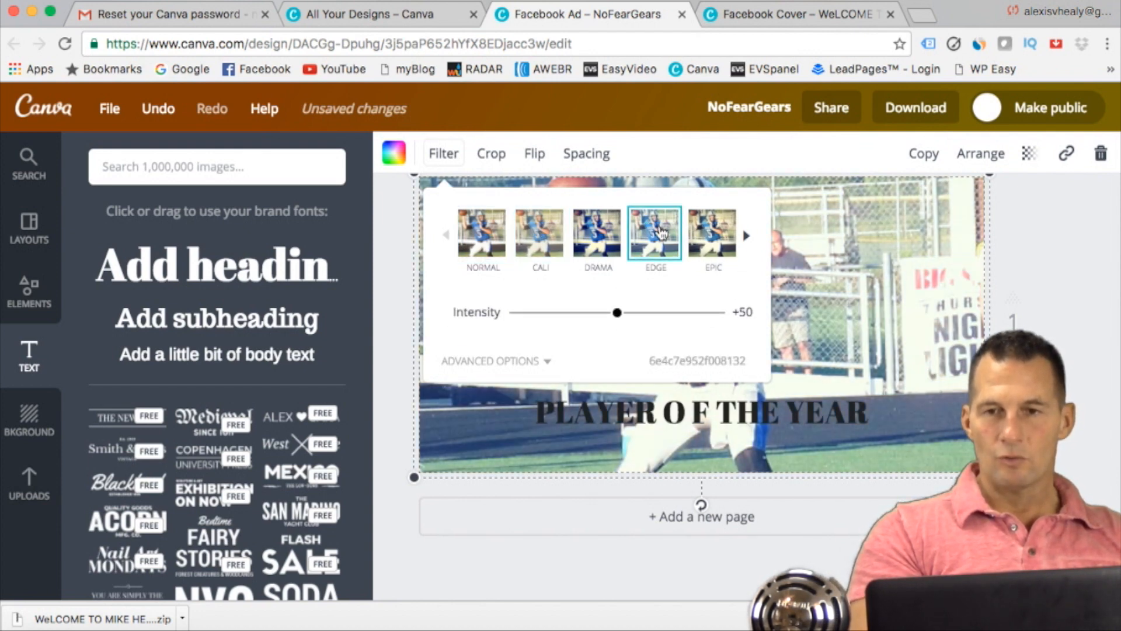
left_click(607, 238)
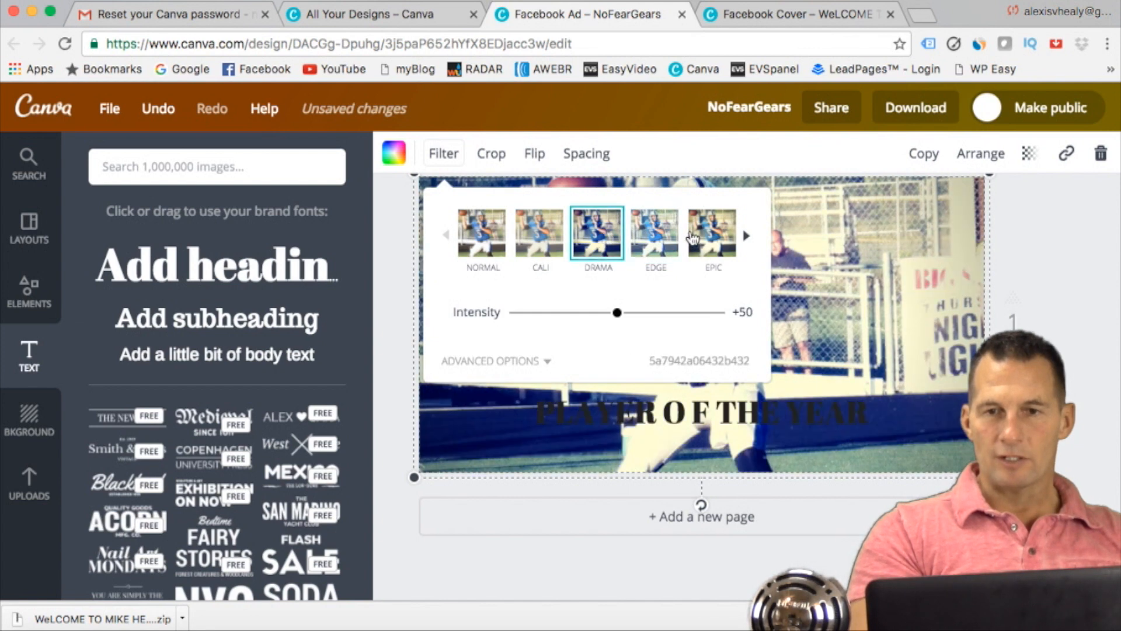
left_click(710, 235)
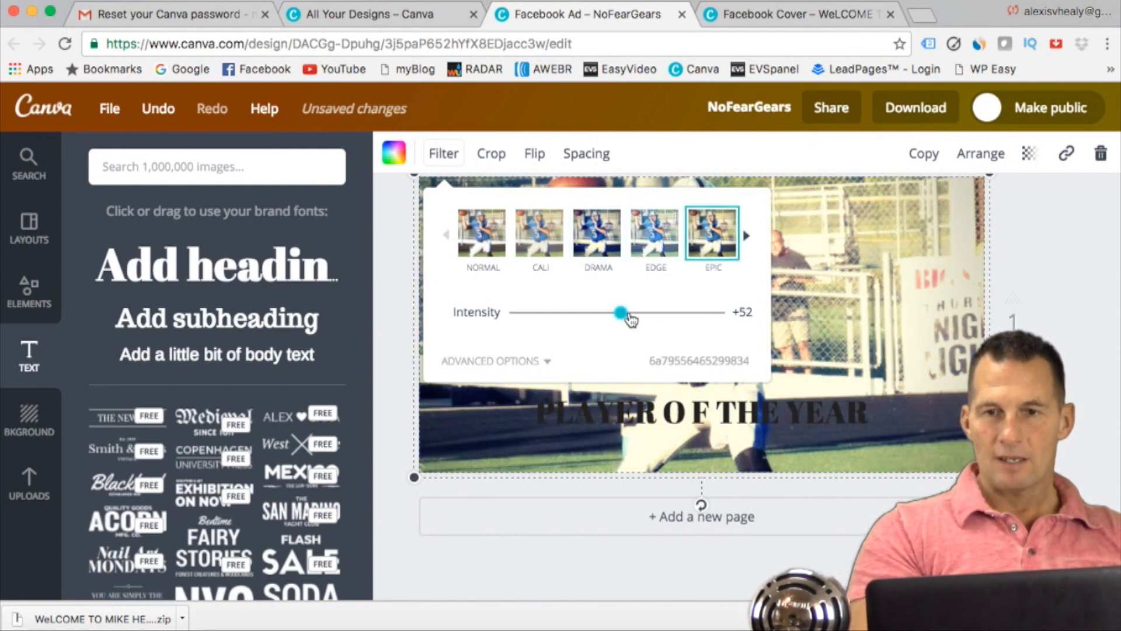
left_click_drag(631, 319, 588, 320)
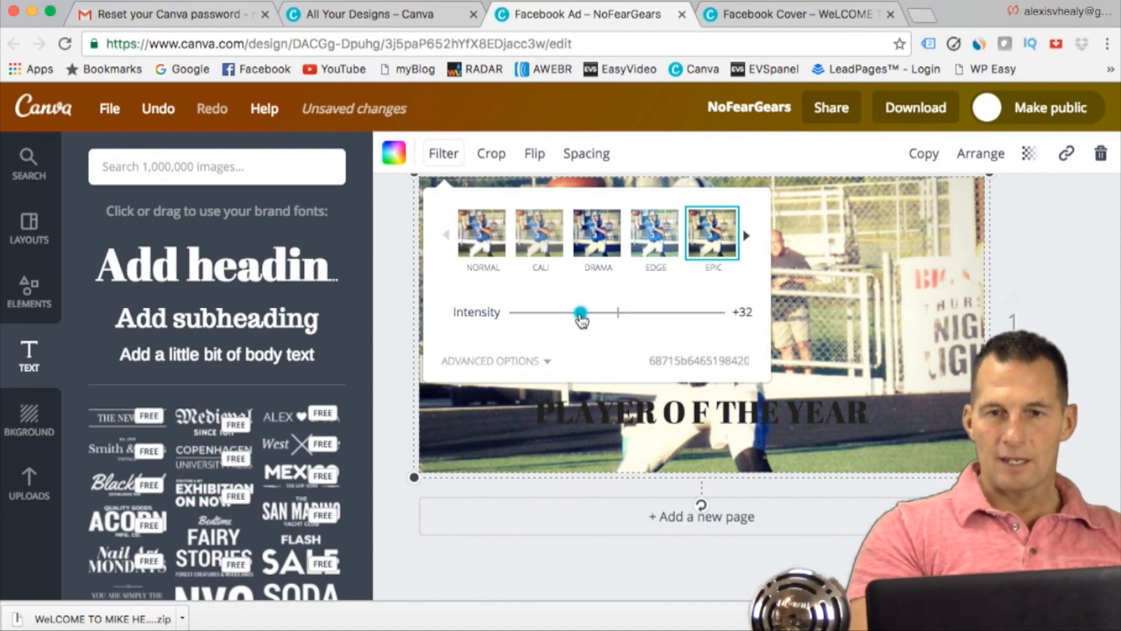
left_click(1052, 241)
scroll(1032, 271, "up", 1)
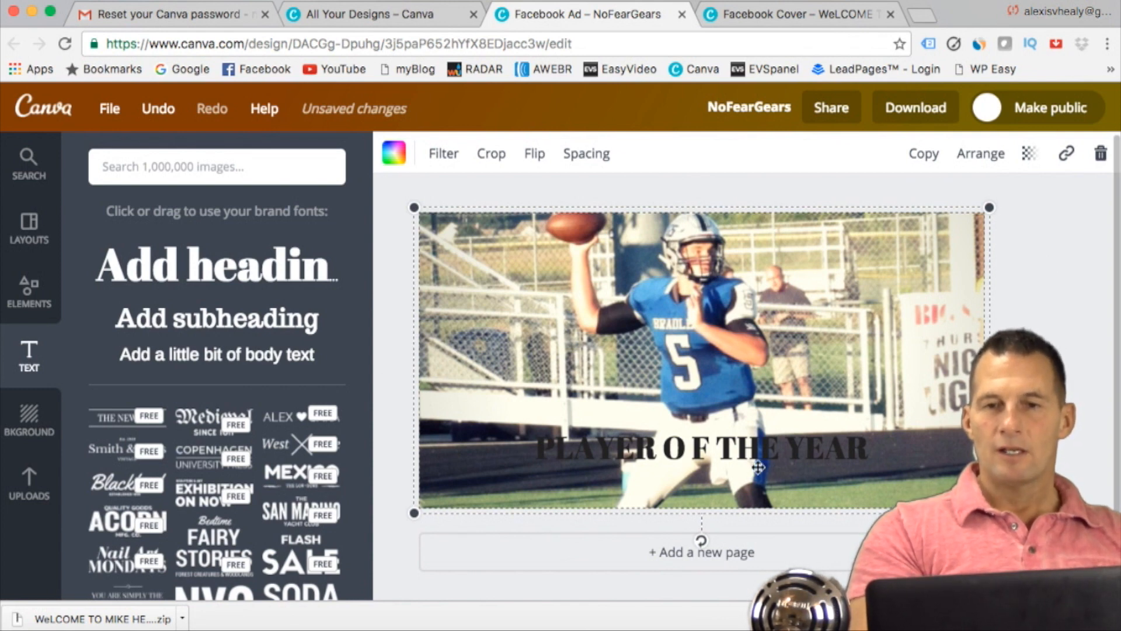
Step: Add a free square shape and resize it into a wide rectangle covering the heading
left_click(32, 304)
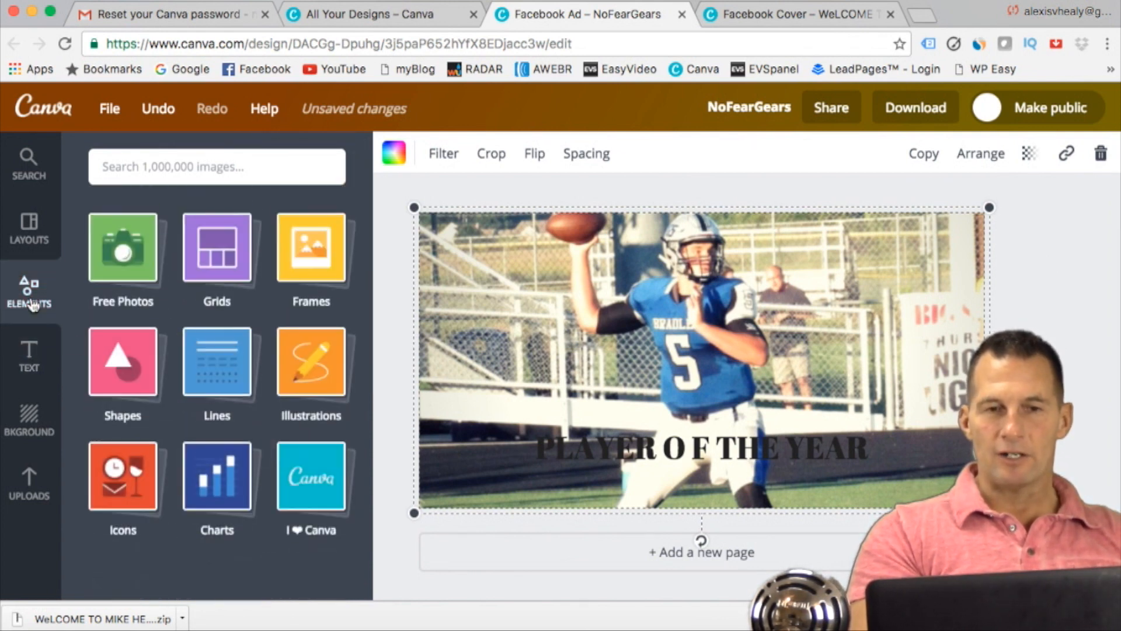
left_click(128, 362)
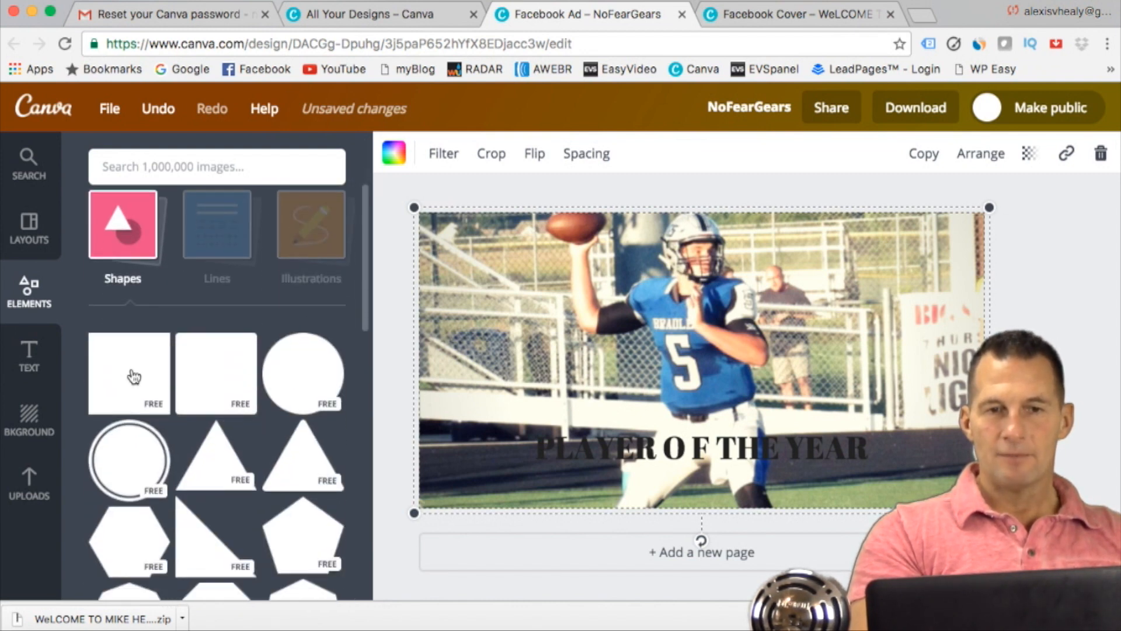
left_click(126, 372)
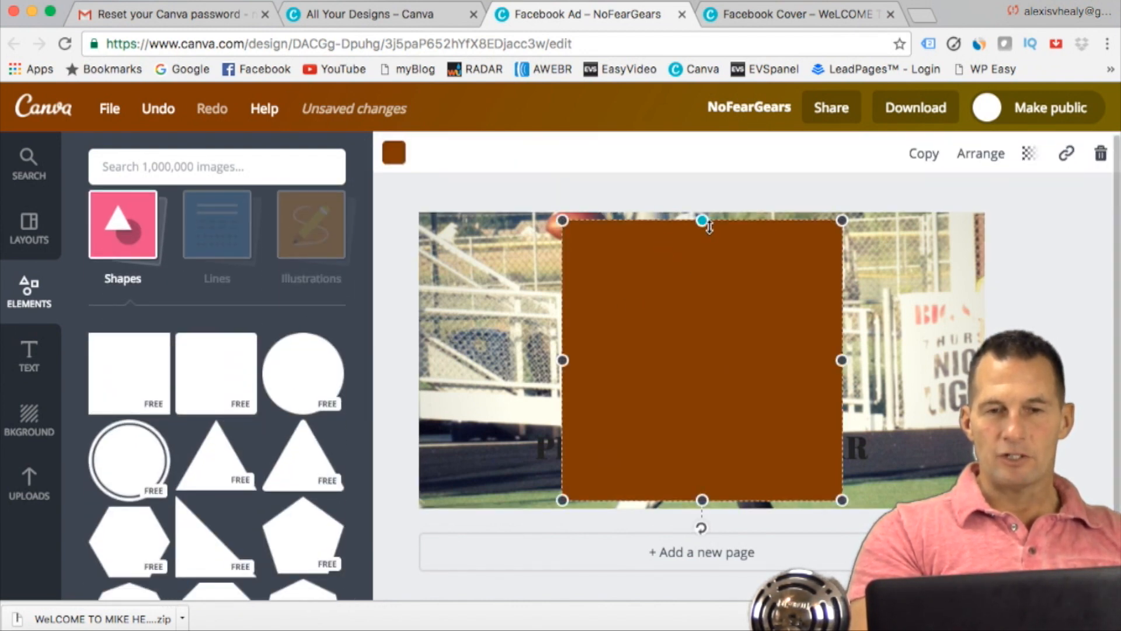
left_click_drag(705, 223, 703, 419)
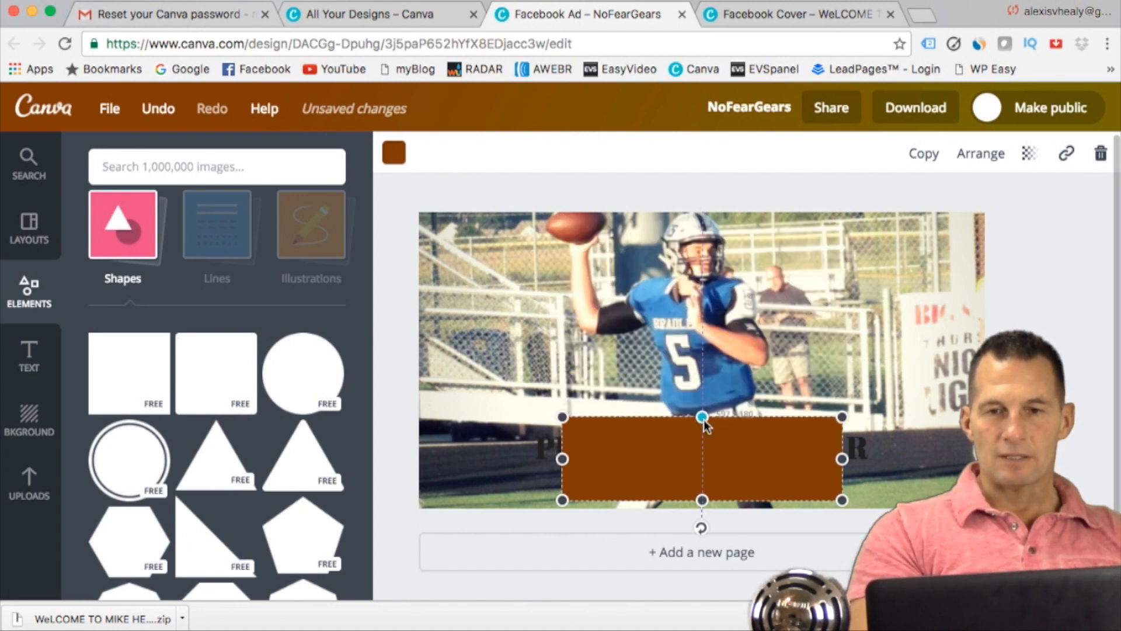
left_click_drag(544, 416, 508, 403)
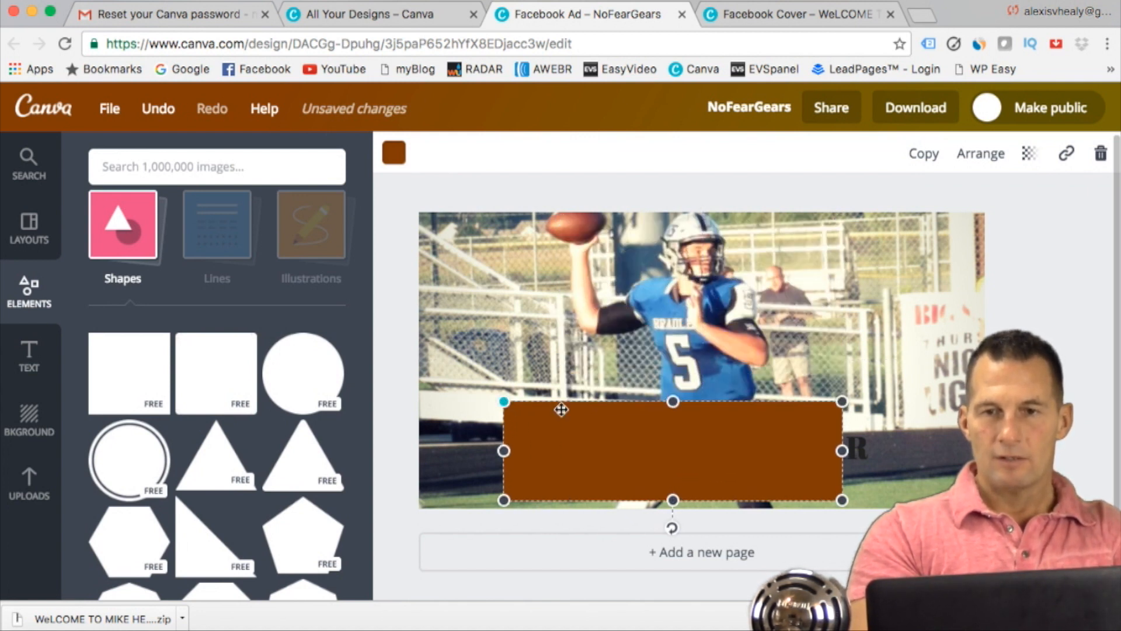
left_click_drag(630, 431, 660, 430)
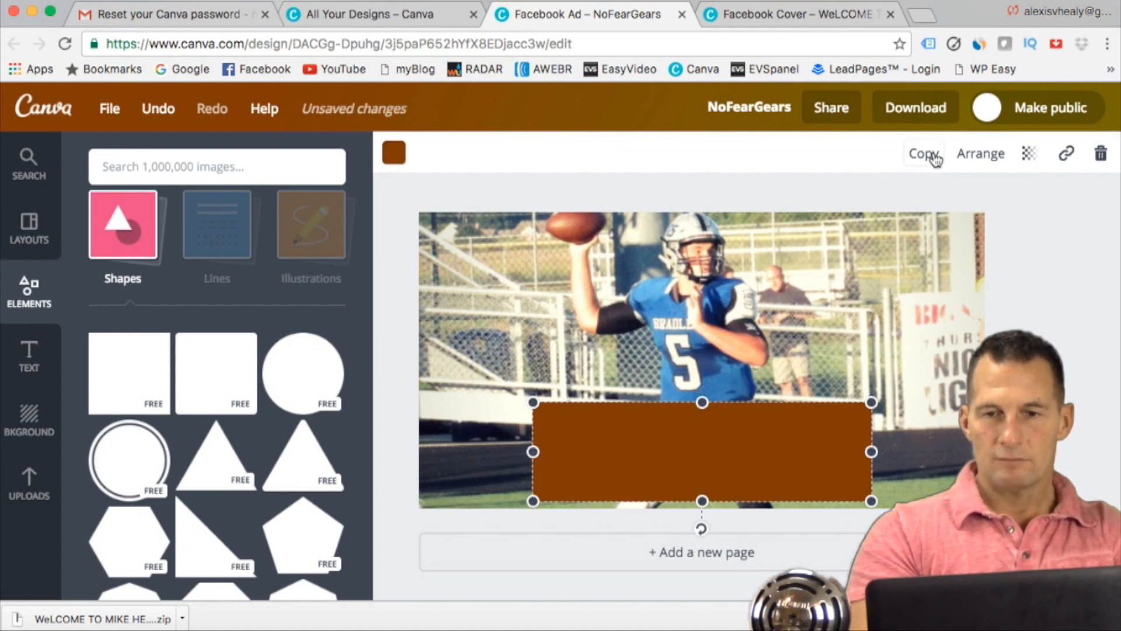
Step: Send the rectangle back behind the heading and trim its height to fit closely around the text
left_click(980, 154)
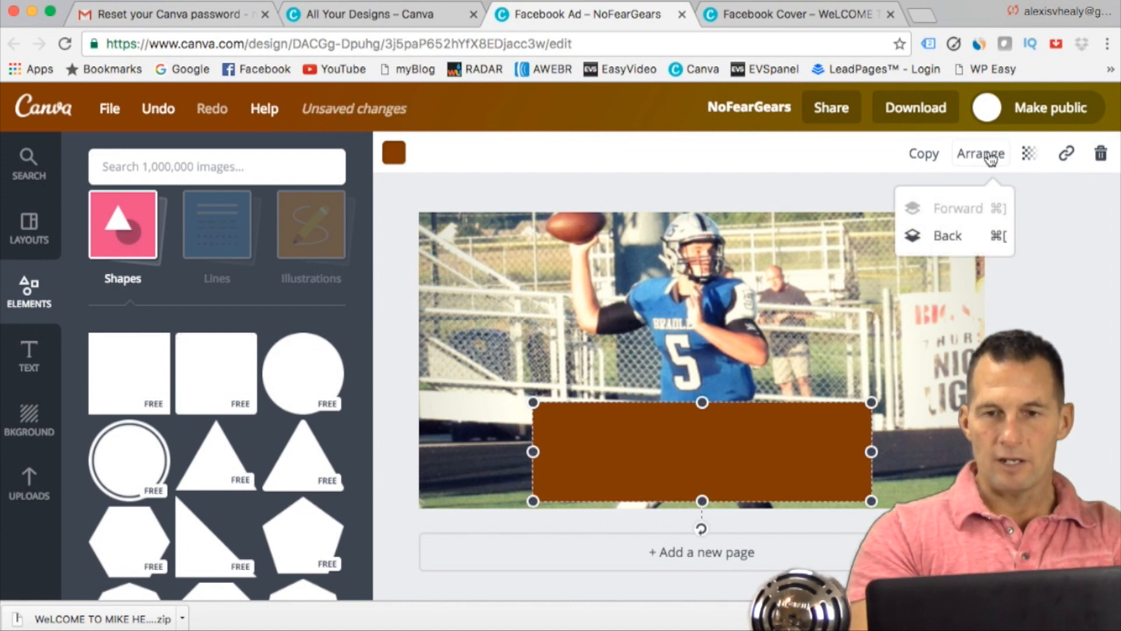
left_click(947, 236)
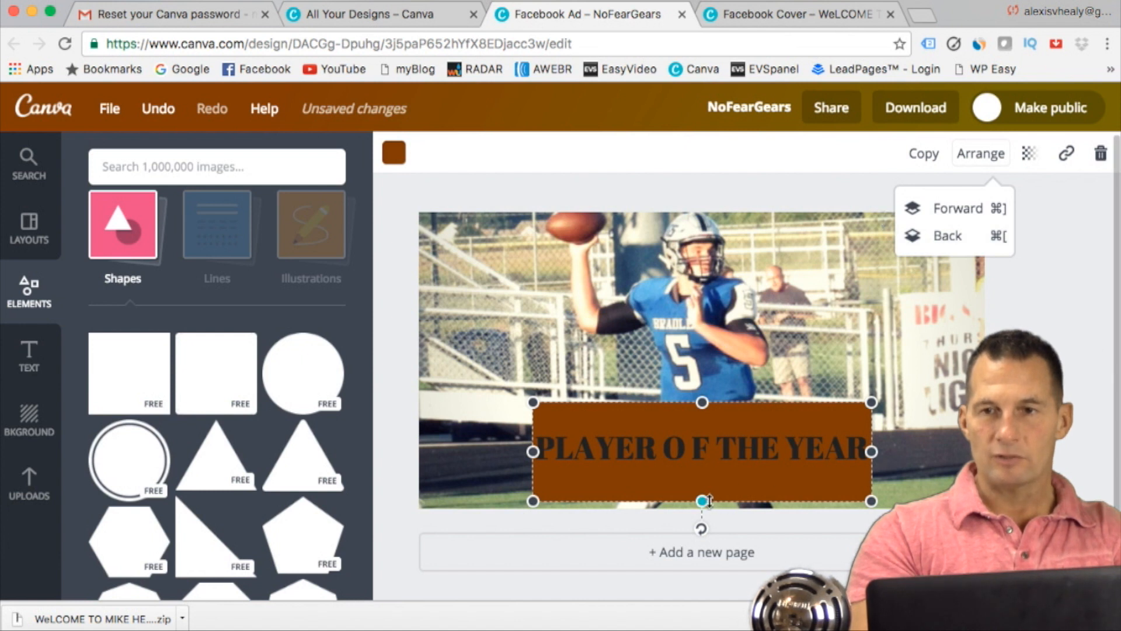
left_click_drag(708, 500, 704, 486)
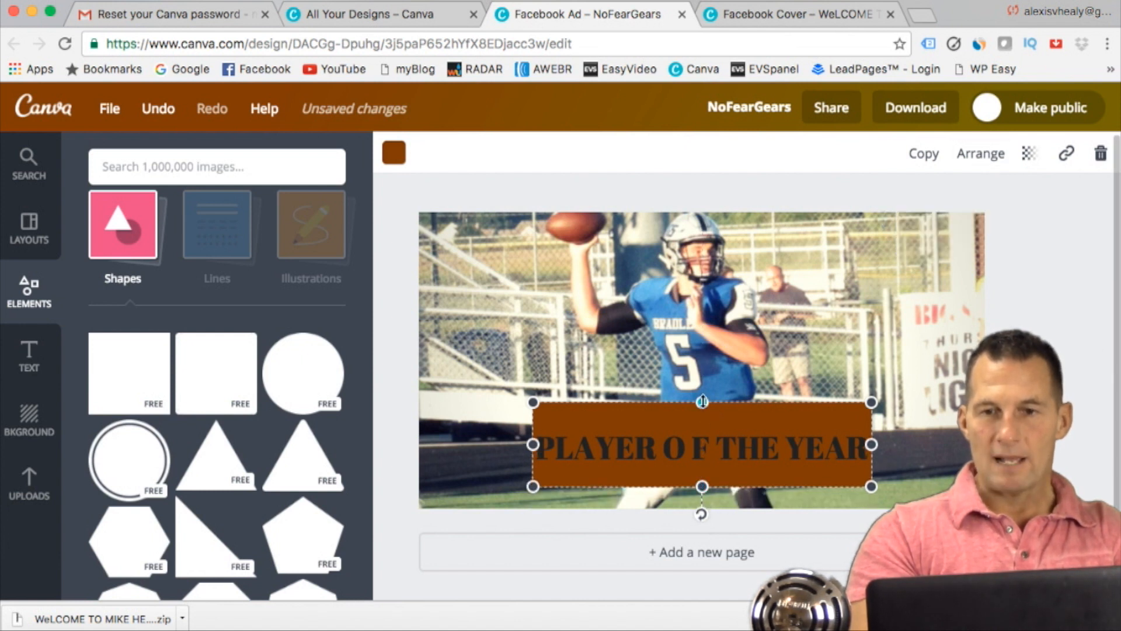
left_click_drag(702, 402, 701, 417)
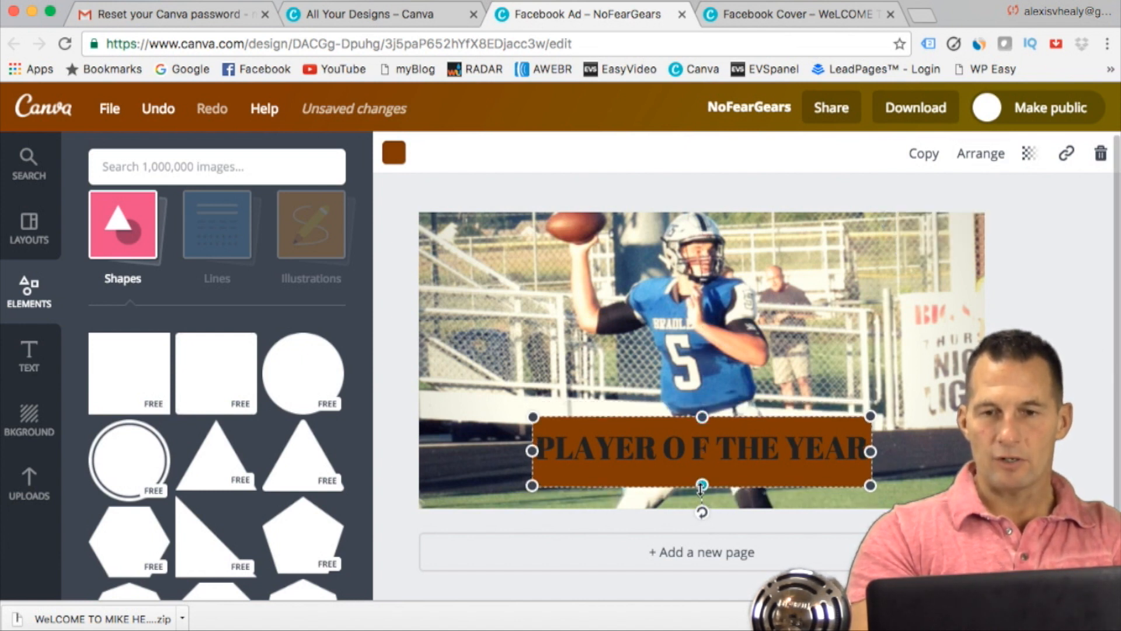
left_click_drag(702, 487, 701, 480)
Step: Change the rectangle's fill to white and make it semi-transparent so the photo shows through behind the heading
left_click(395, 154)
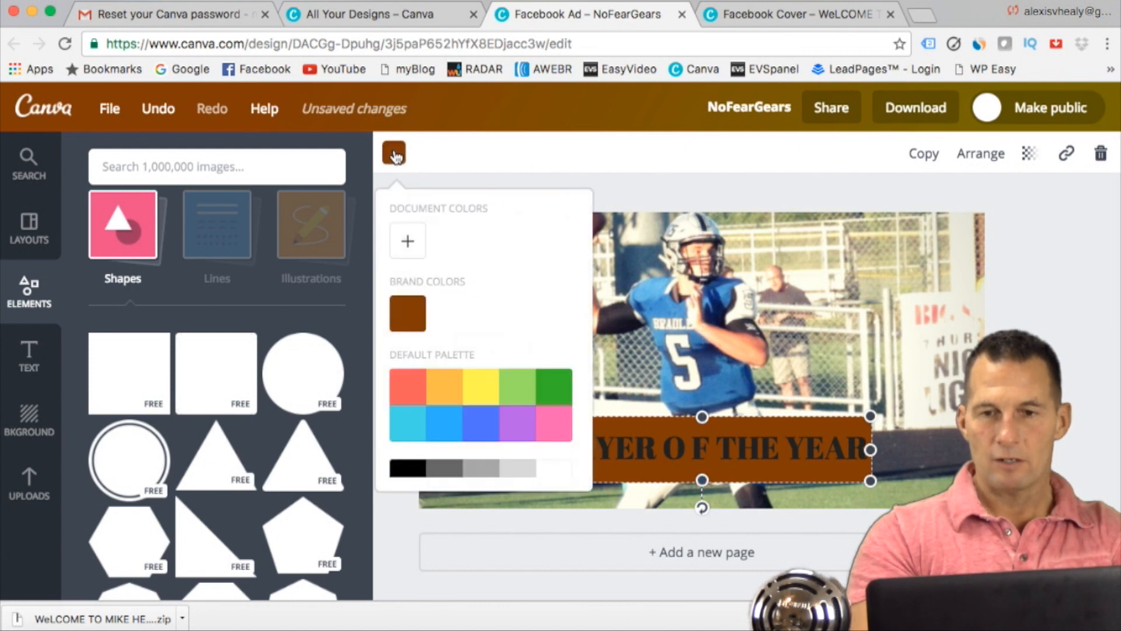
left_click(558, 468)
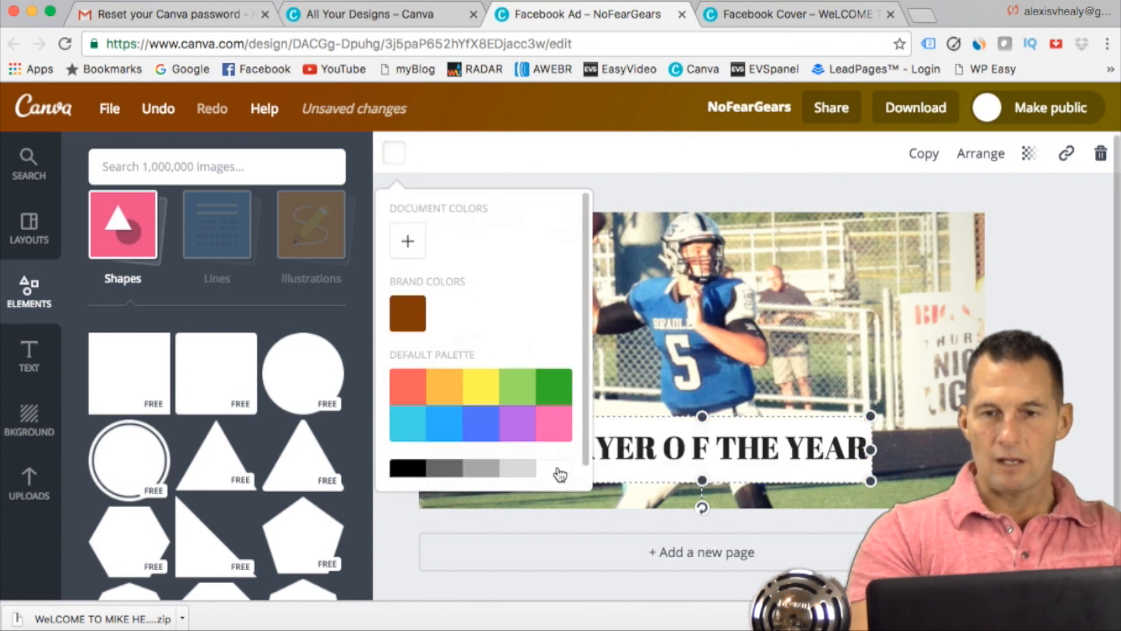
left_click(1067, 282)
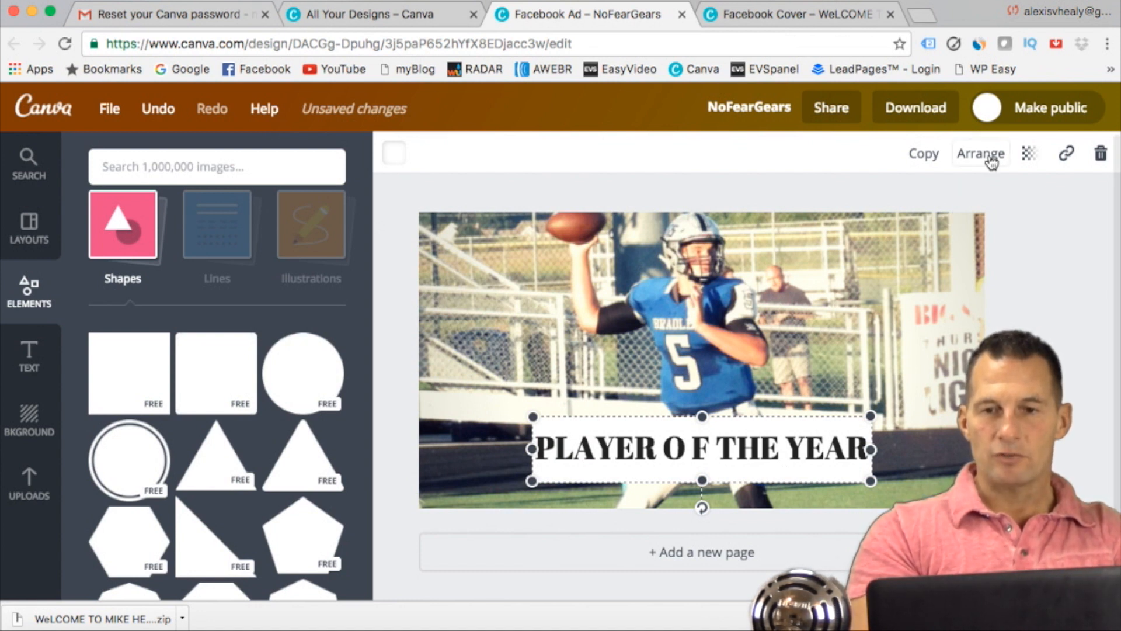
left_click(1029, 154)
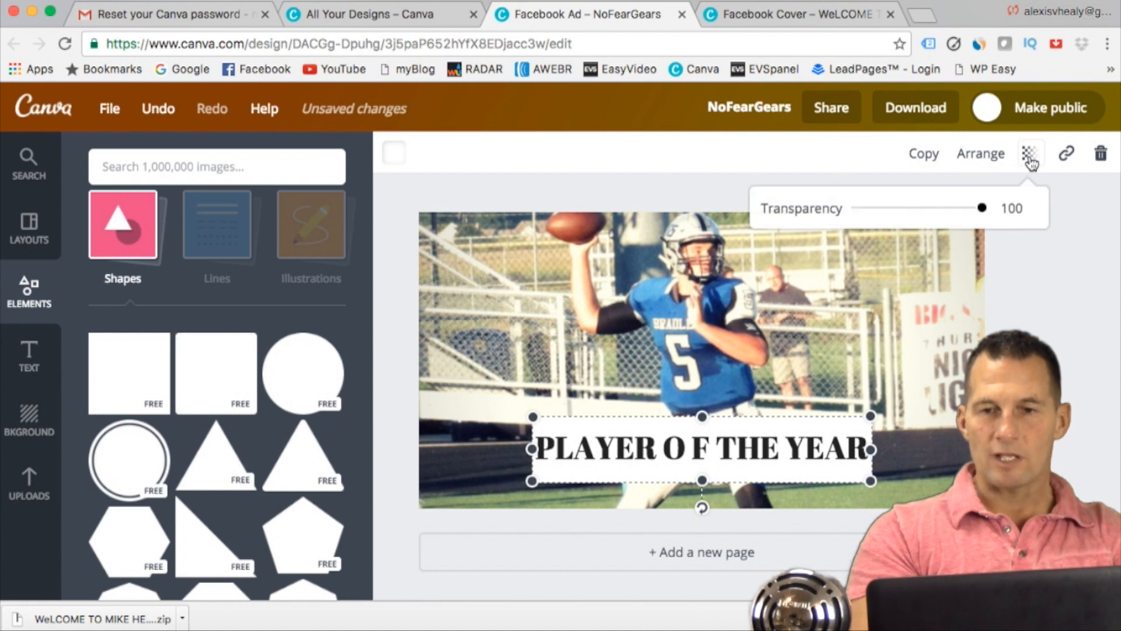
left_click_drag(982, 209, 924, 212)
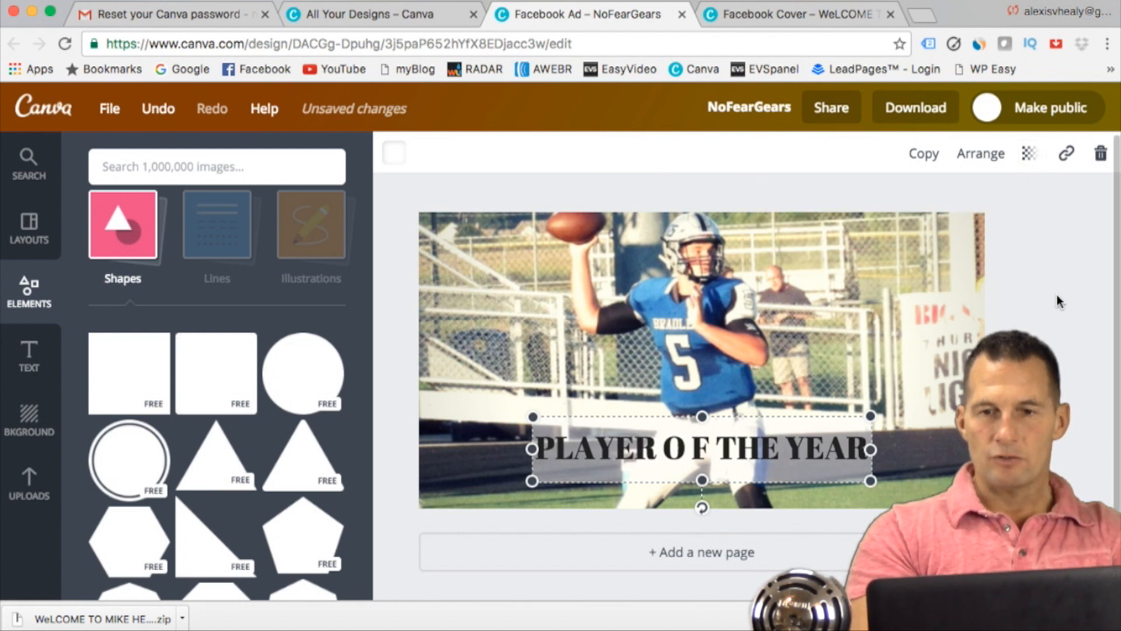
left_click(1067, 317)
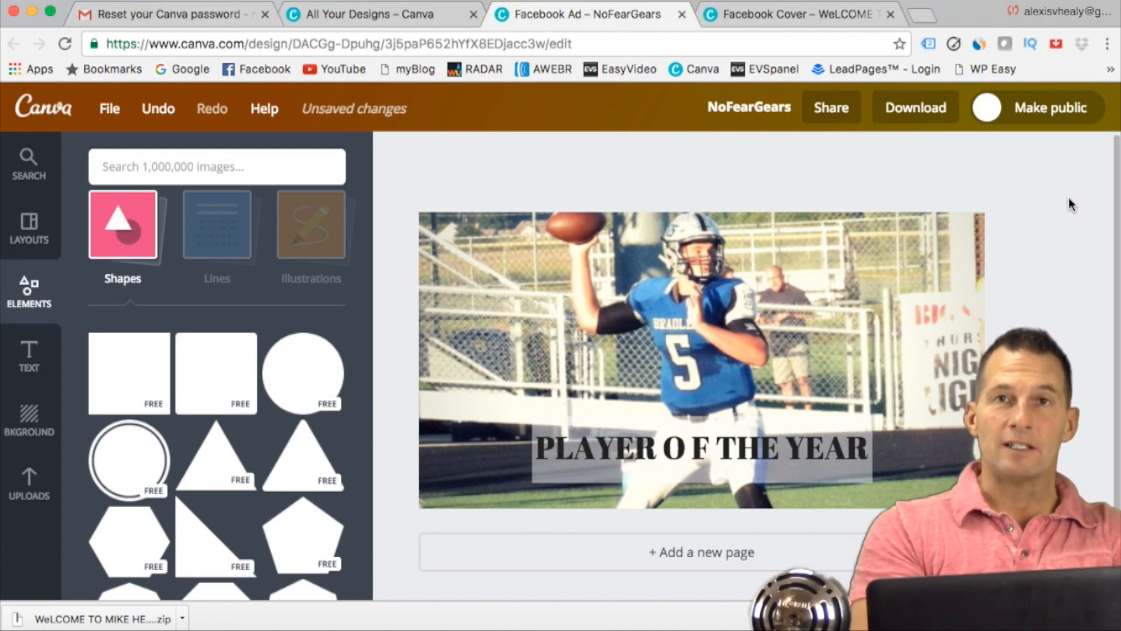
Step: Return to the overview of all designs, closing the design type page, and look through the saved designs
left_click(412, 14)
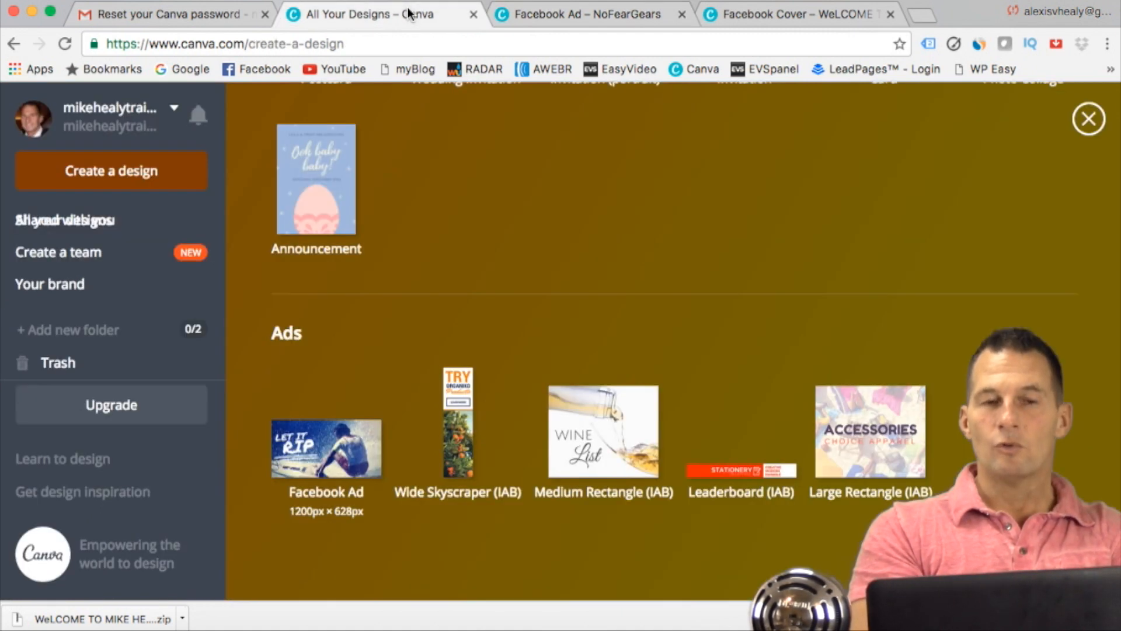
left_click(1087, 119)
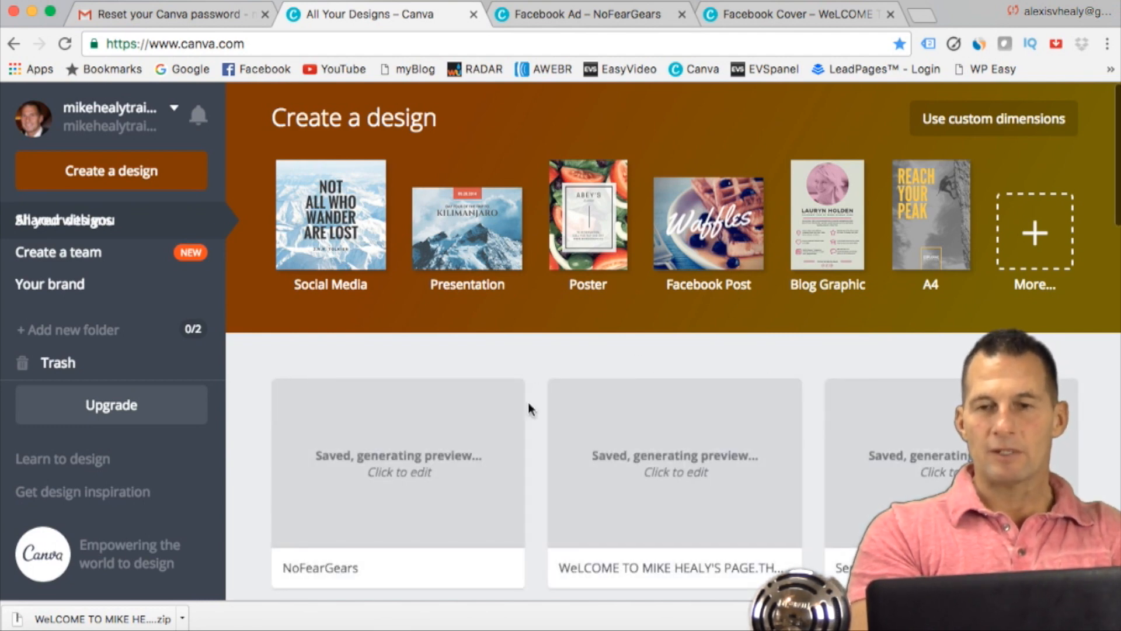
scroll(529, 405, "down", 10)
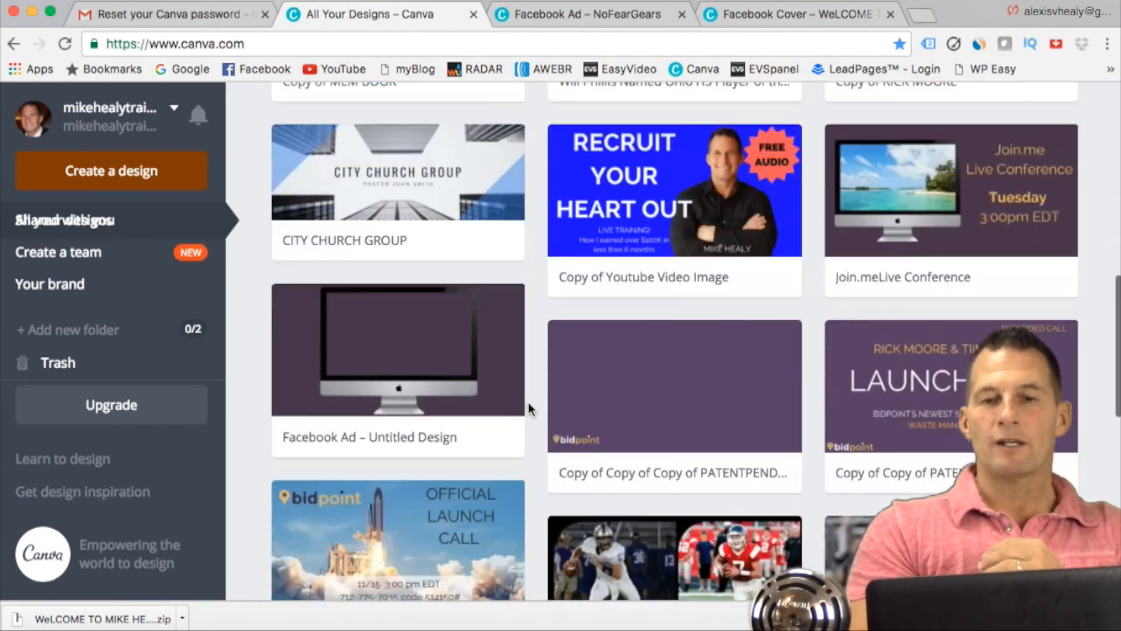
Step: Try to make a copy of the untitled Social Media design showing the football player running with the ball
scroll(528, 401, "down", 4)
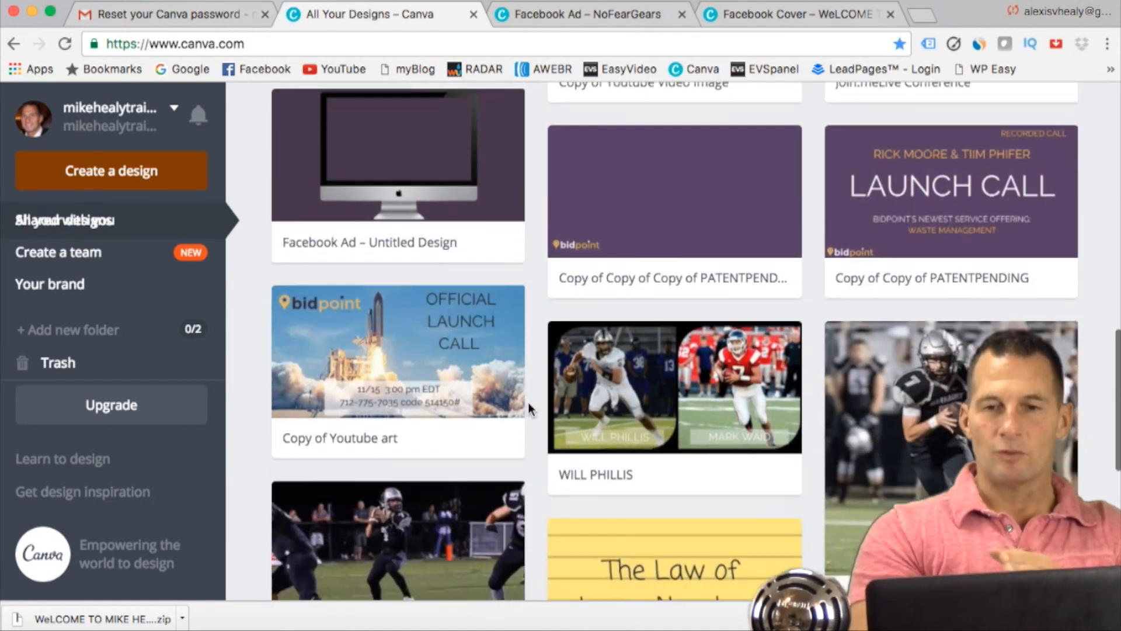
scroll(528, 407, "down", 3)
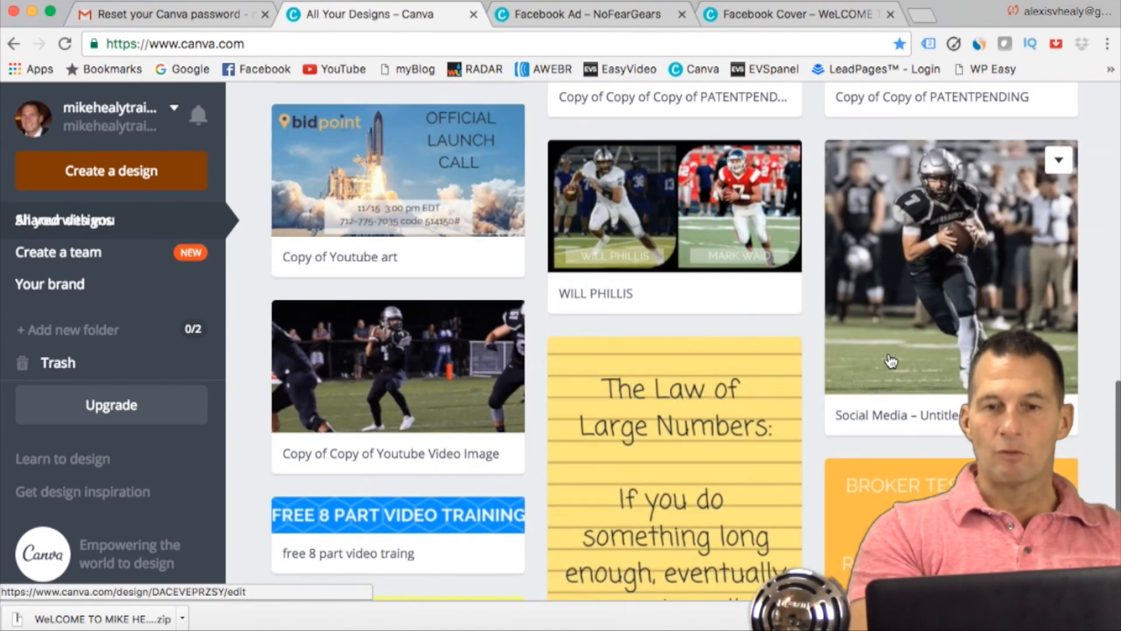
left_click(1059, 163)
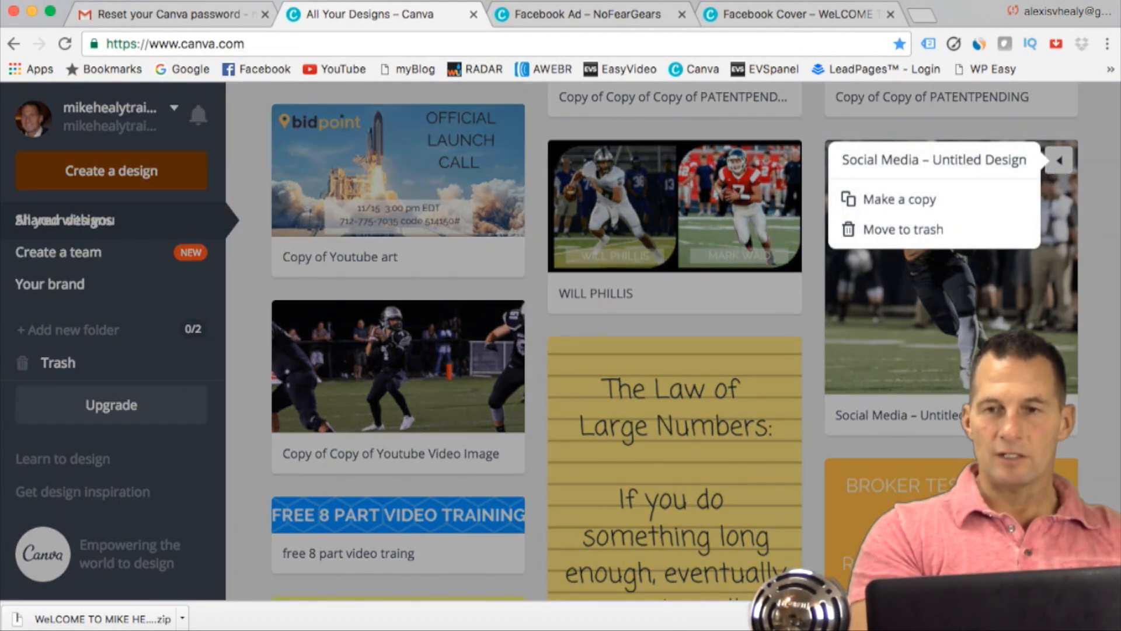
left_click(925, 197)
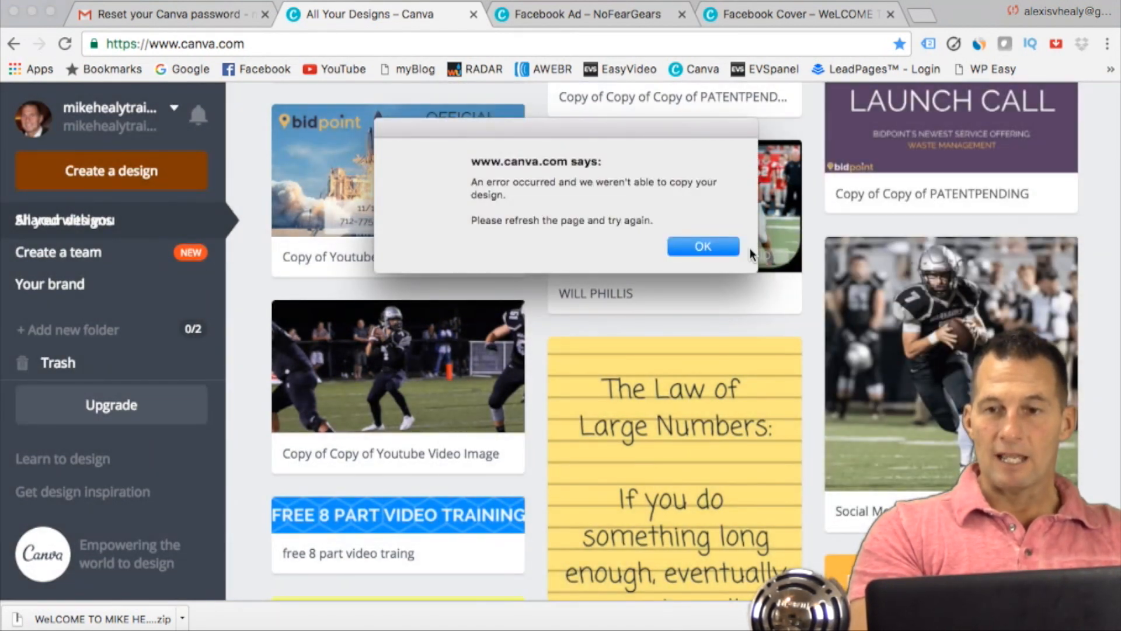
left_click(704, 245)
scroll(876, 307, "up", 8)
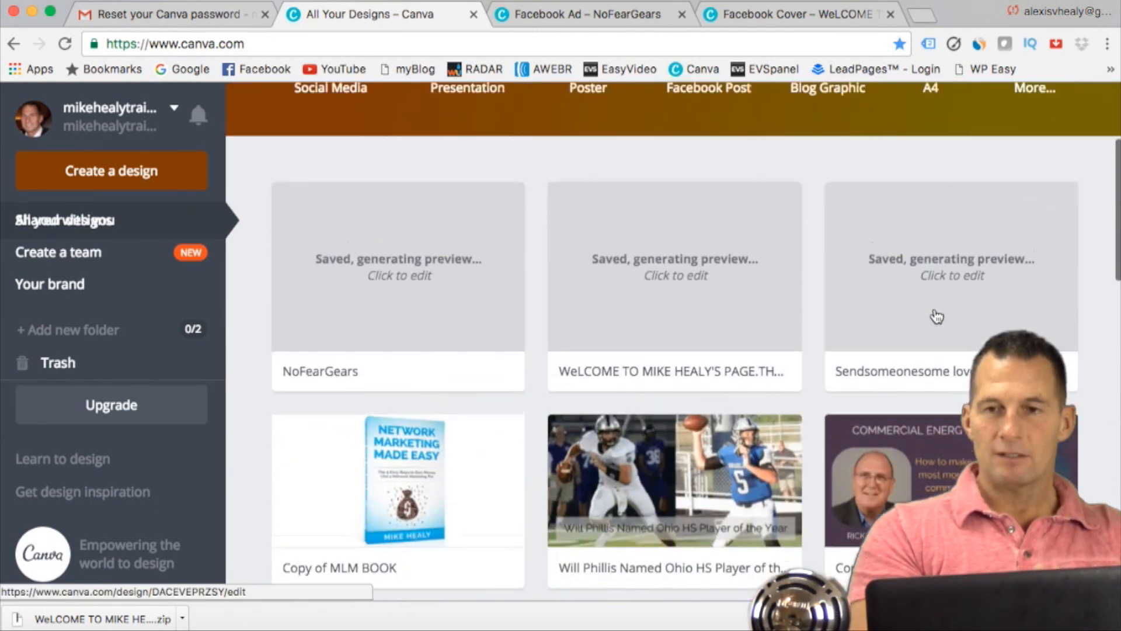
scroll(937, 316, "up", 3)
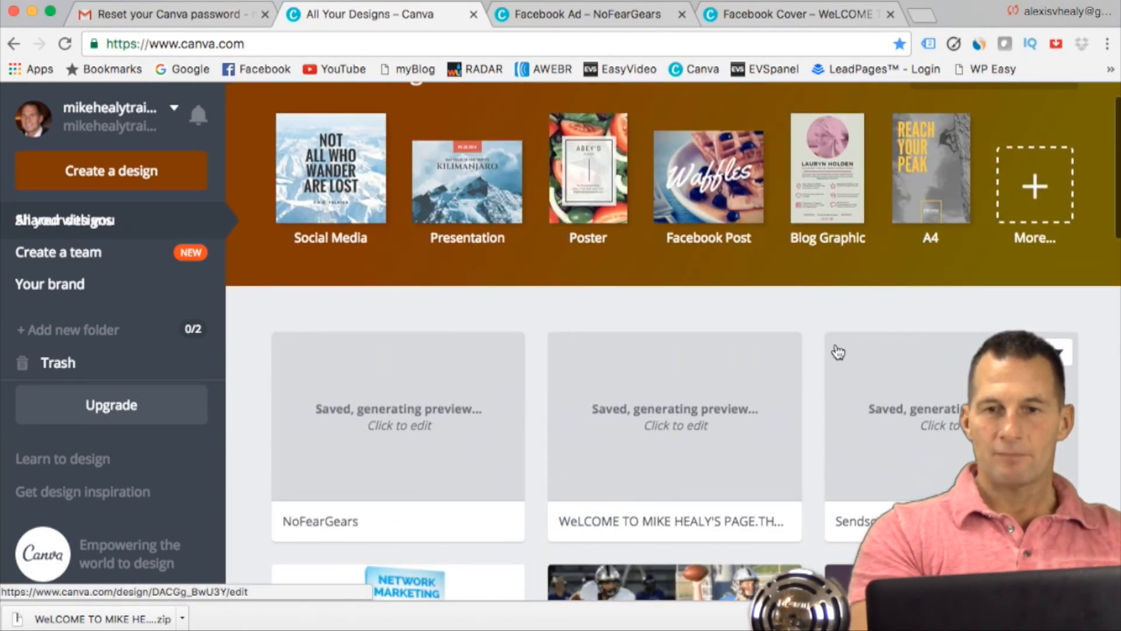
Step: Close the open Facebook Cover and Facebook Ad designs, choosing to leave the ad's page despite its unsaved changes
left_click(797, 16)
left_click(890, 15)
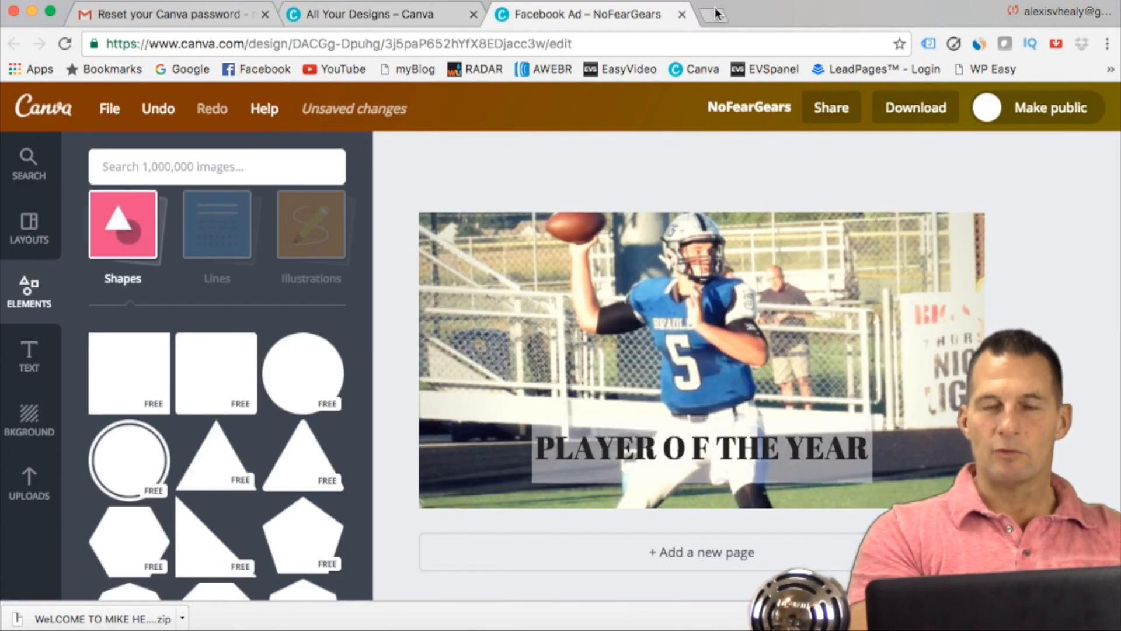
left_click(682, 14)
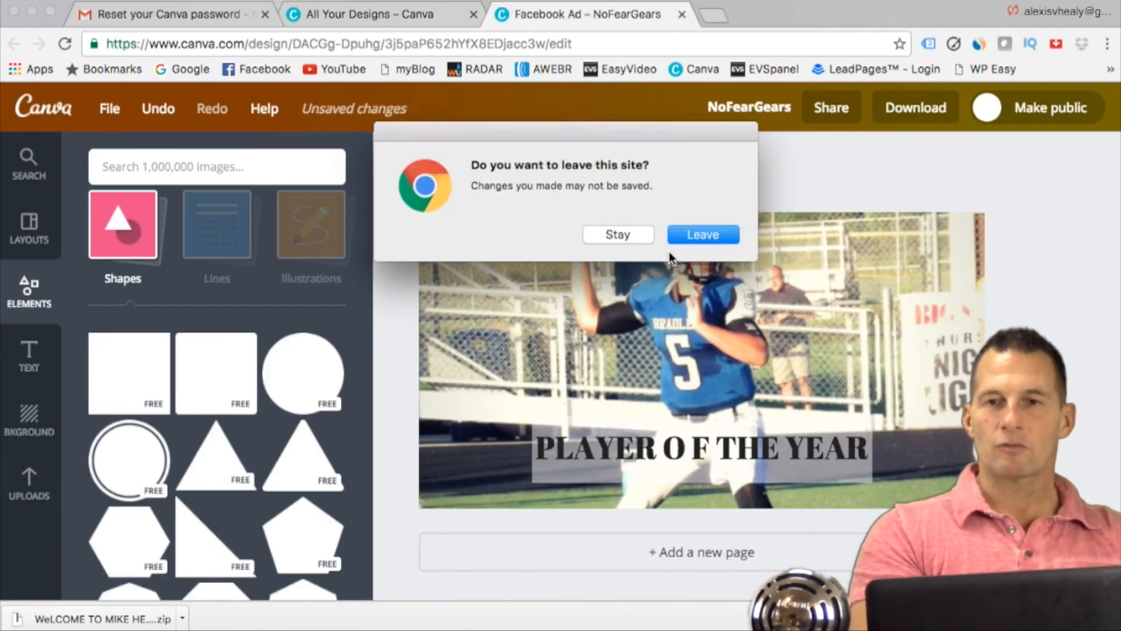
left_click(677, 236)
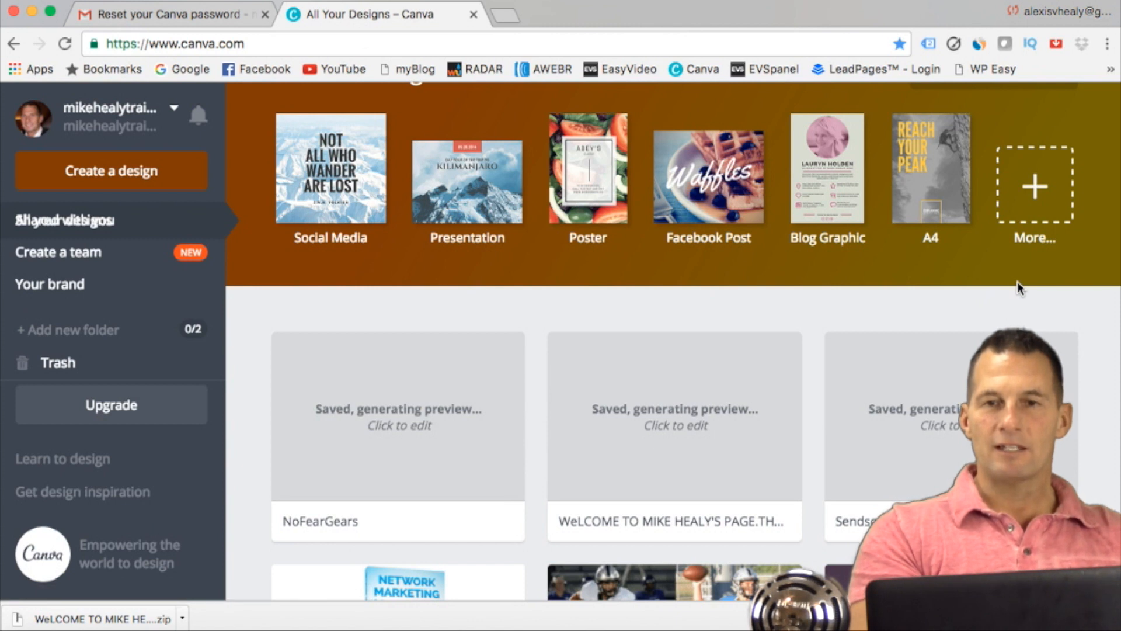